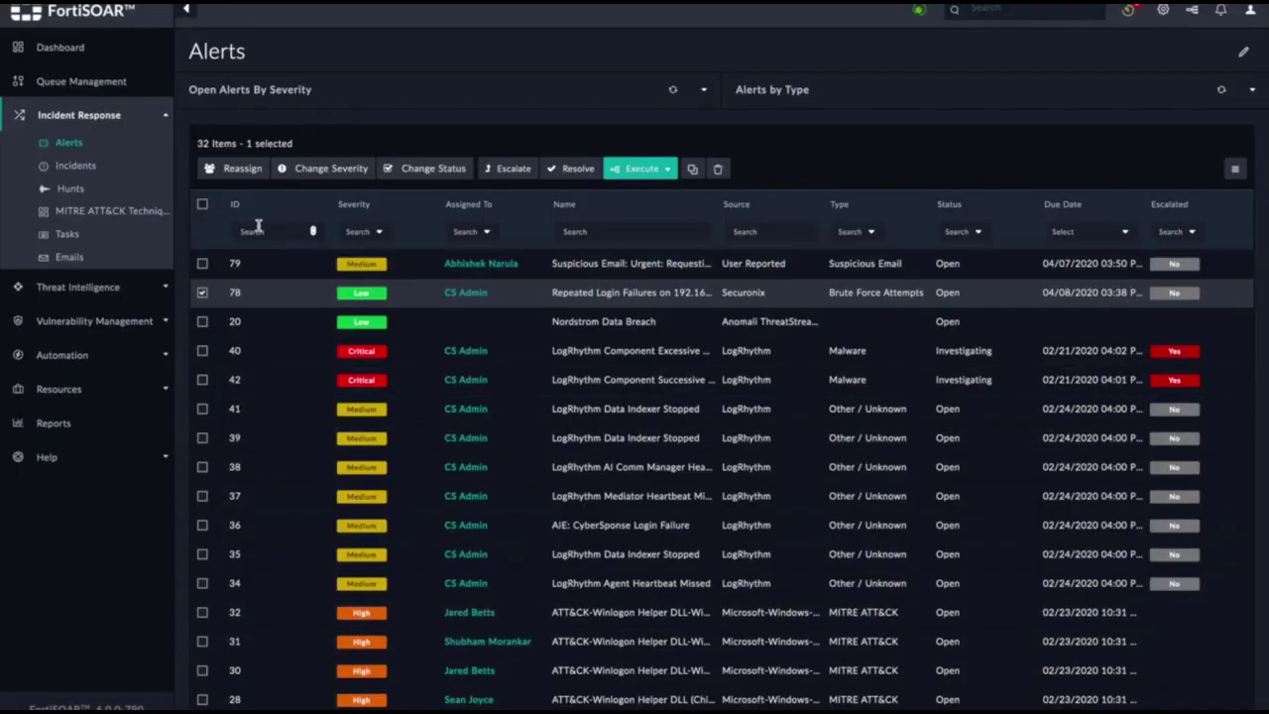
- Briefly open Alert-79's details from the Alerts list, then close them again
click(82, 118)
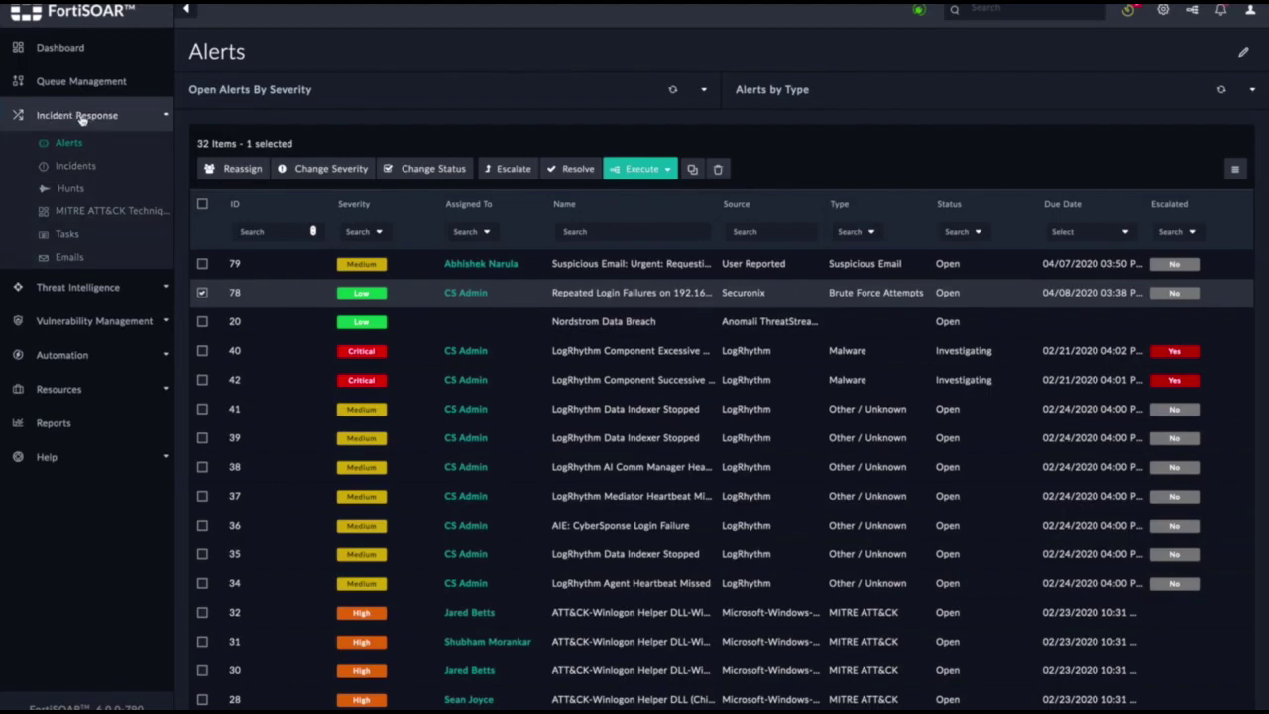
click(83, 118)
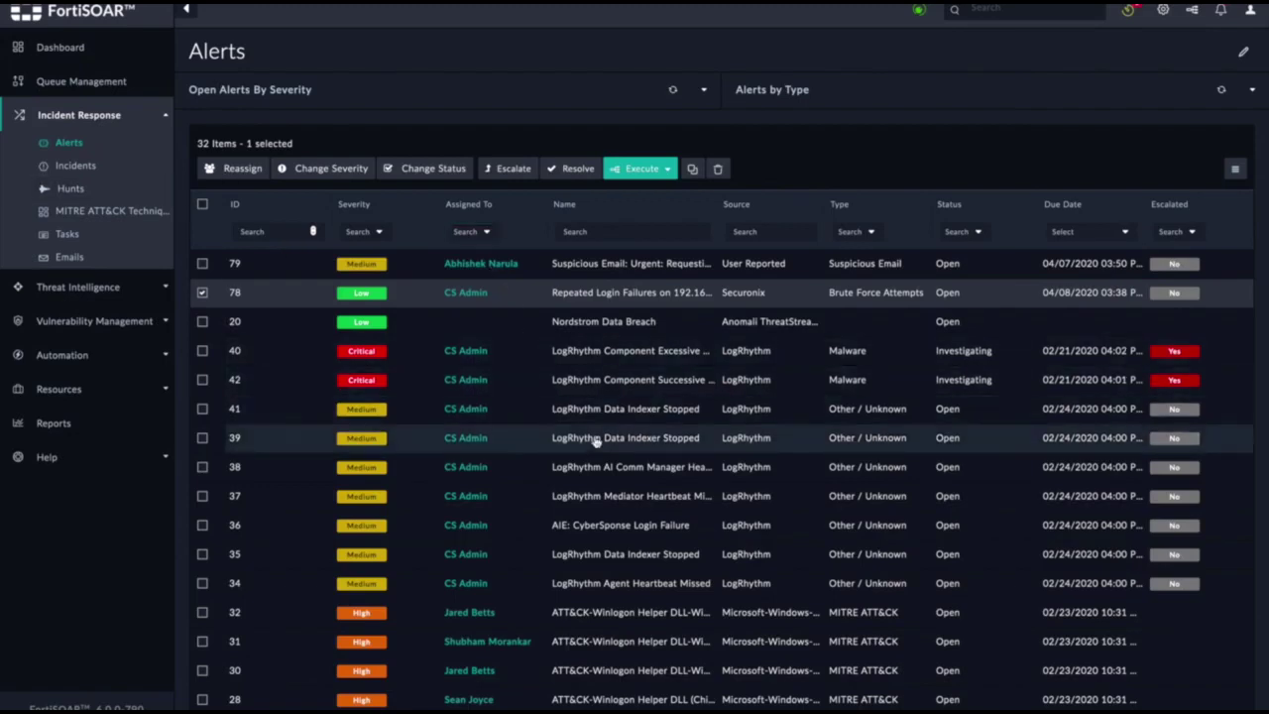
click(610, 265)
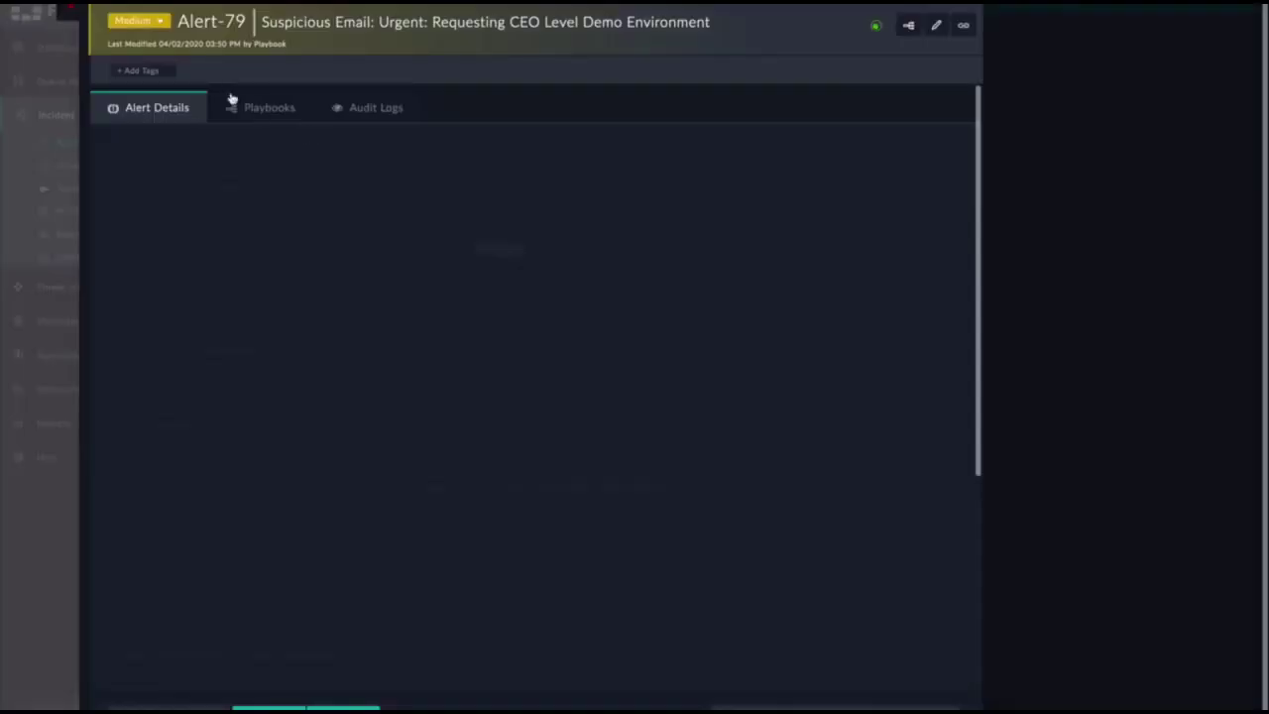
click(68, 7)
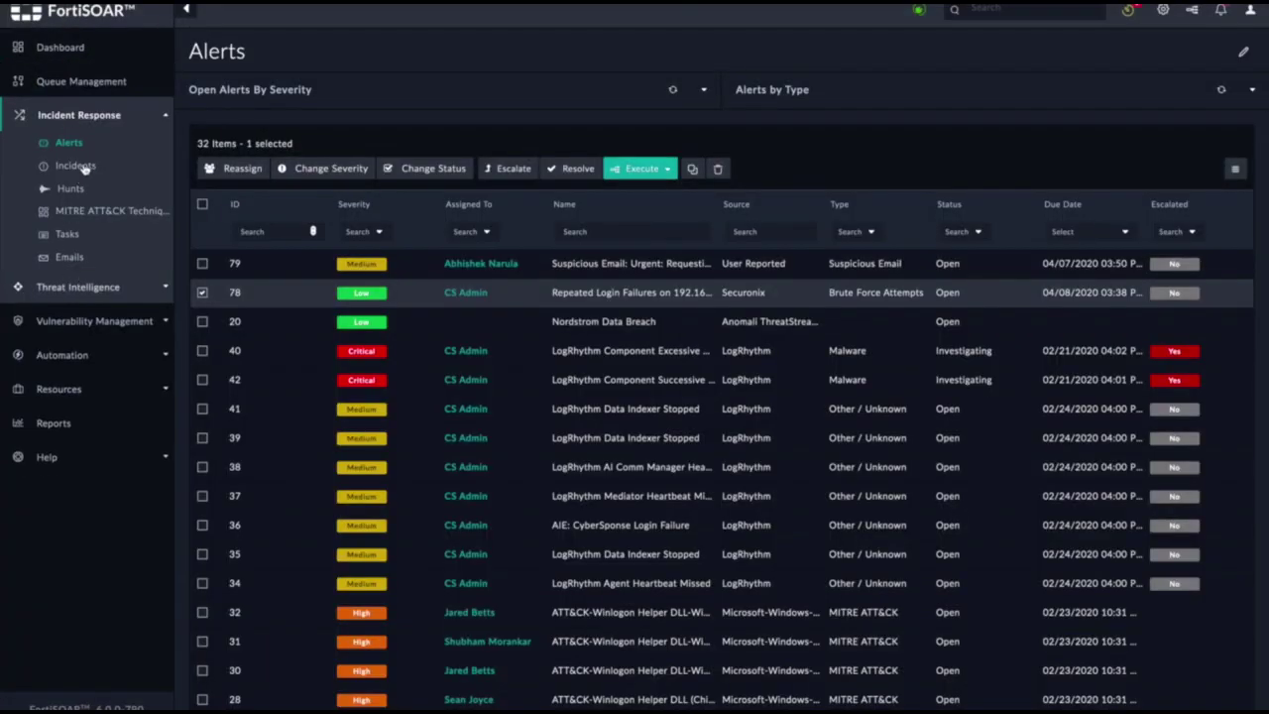
- Expand Threat Intelligence, Automation and Vulnerability Management, and view the 23-item Assets inventory
click(63, 290)
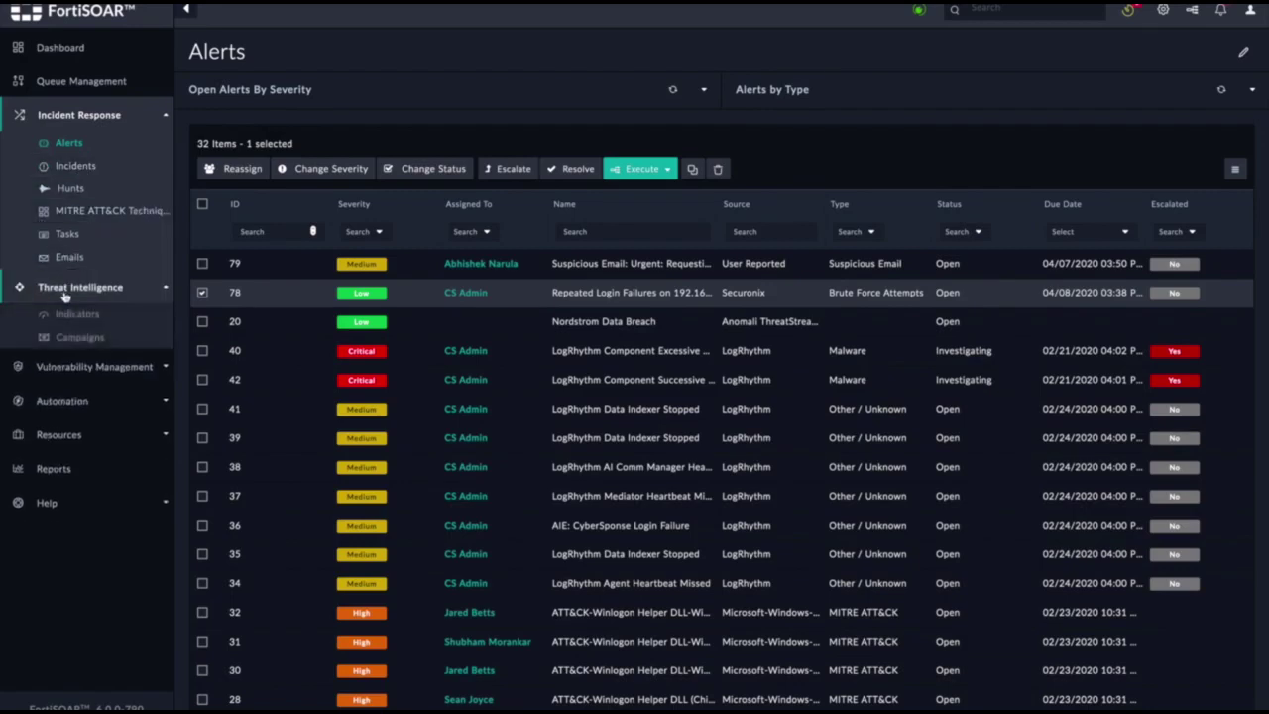
click(69, 401)
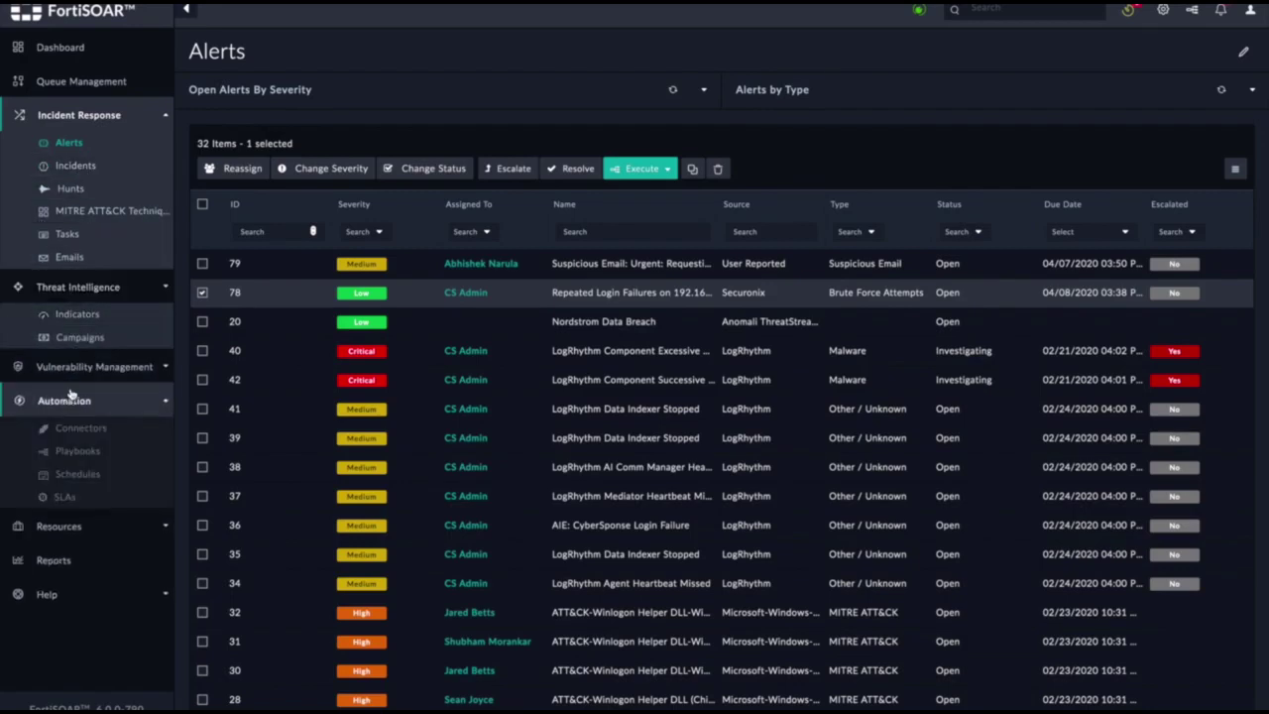
click(90, 321)
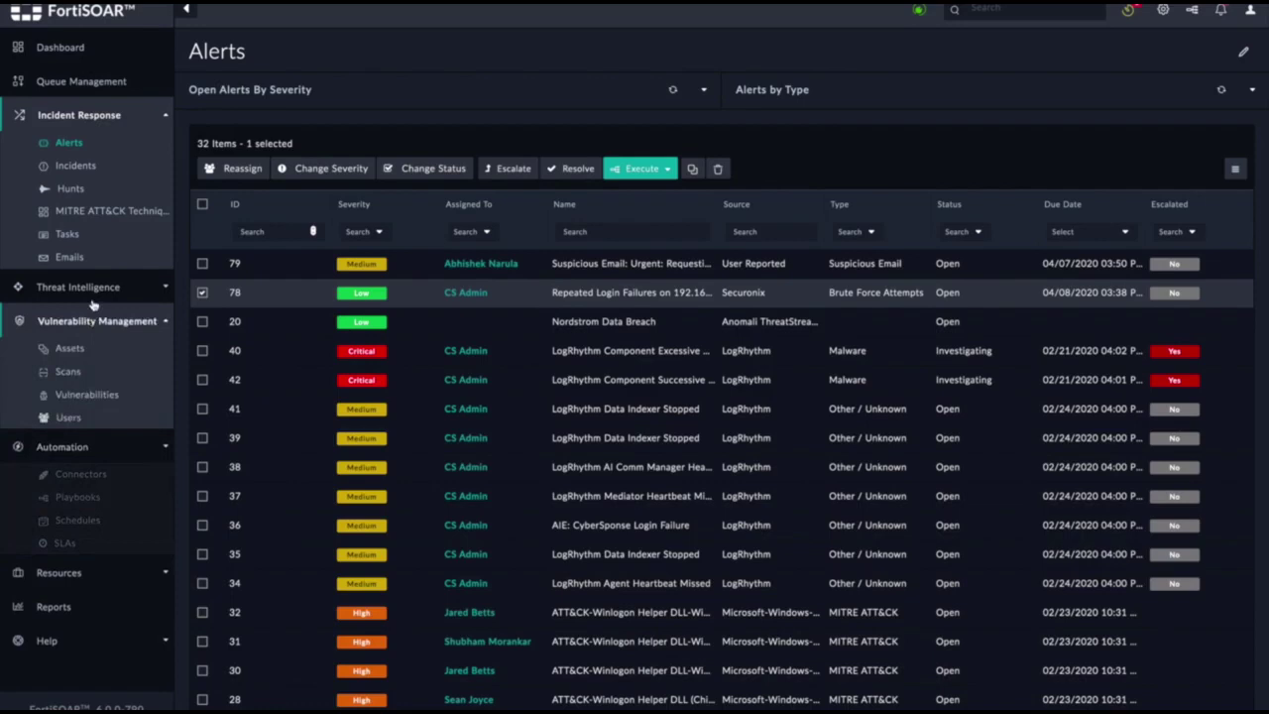
click(87, 287)
click(91, 367)
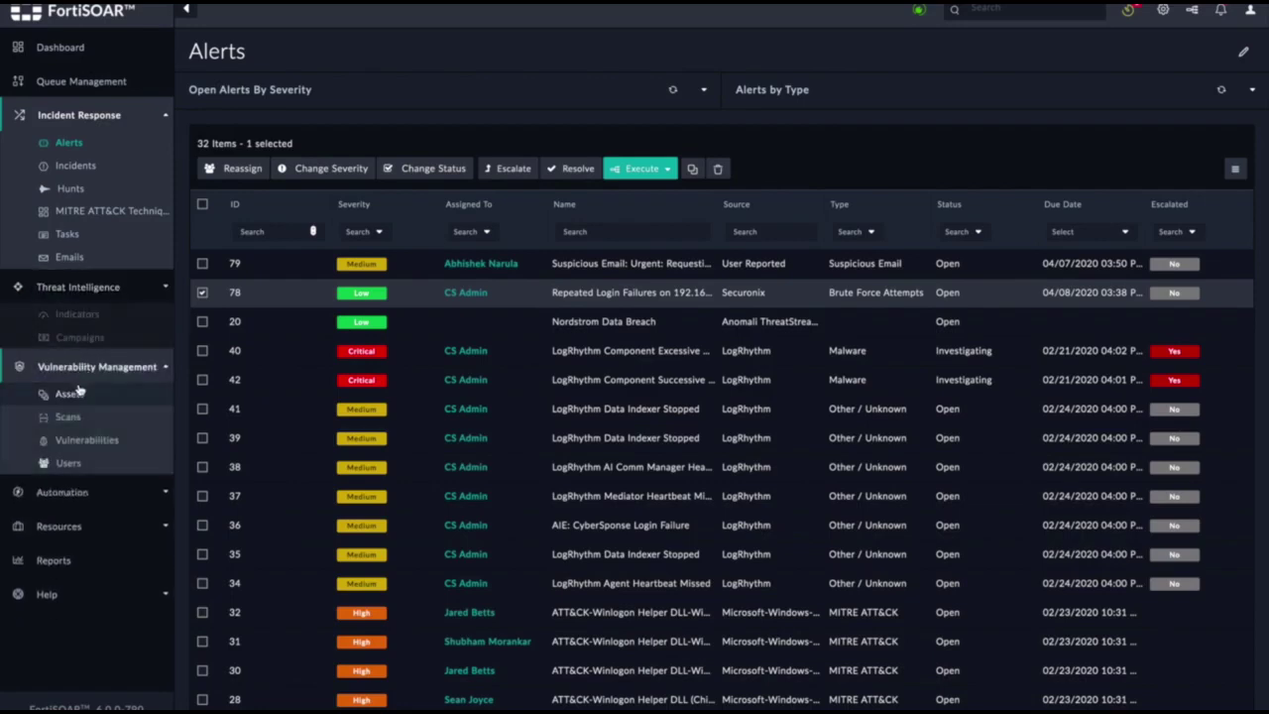
click(81, 348)
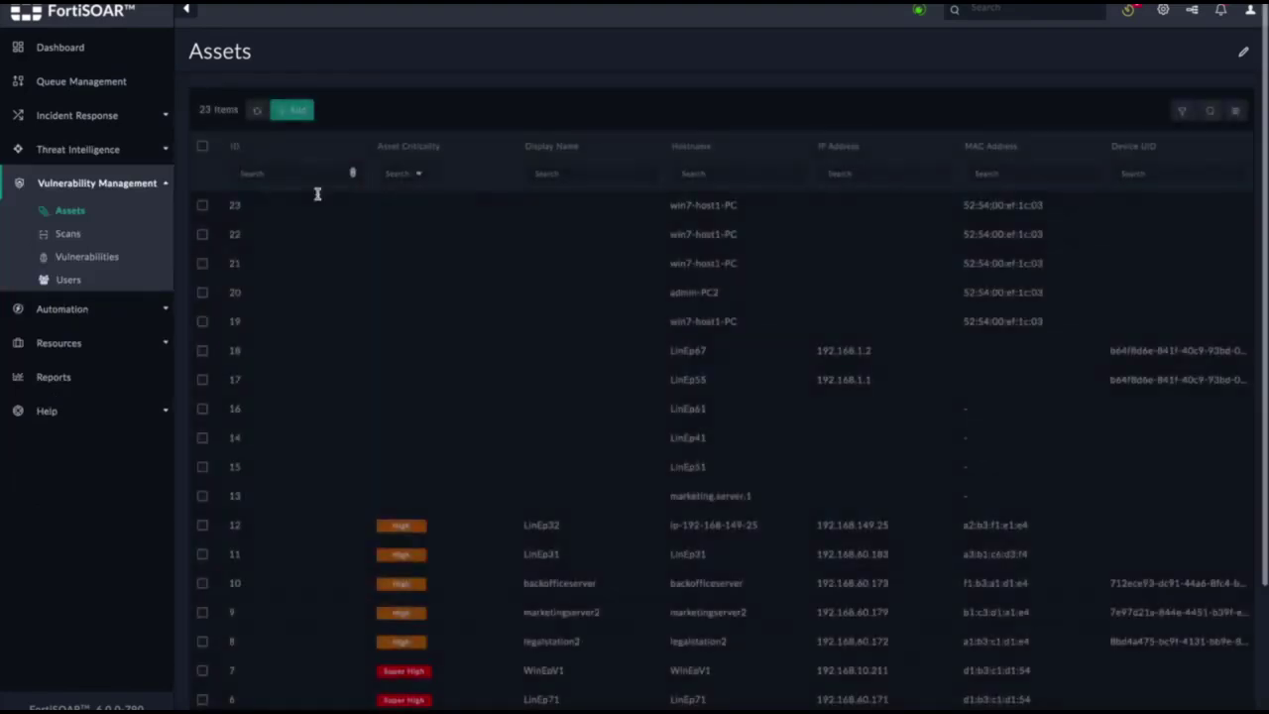
- Return through Incident Response to the Alerts list of 32 alerts
click(93, 149)
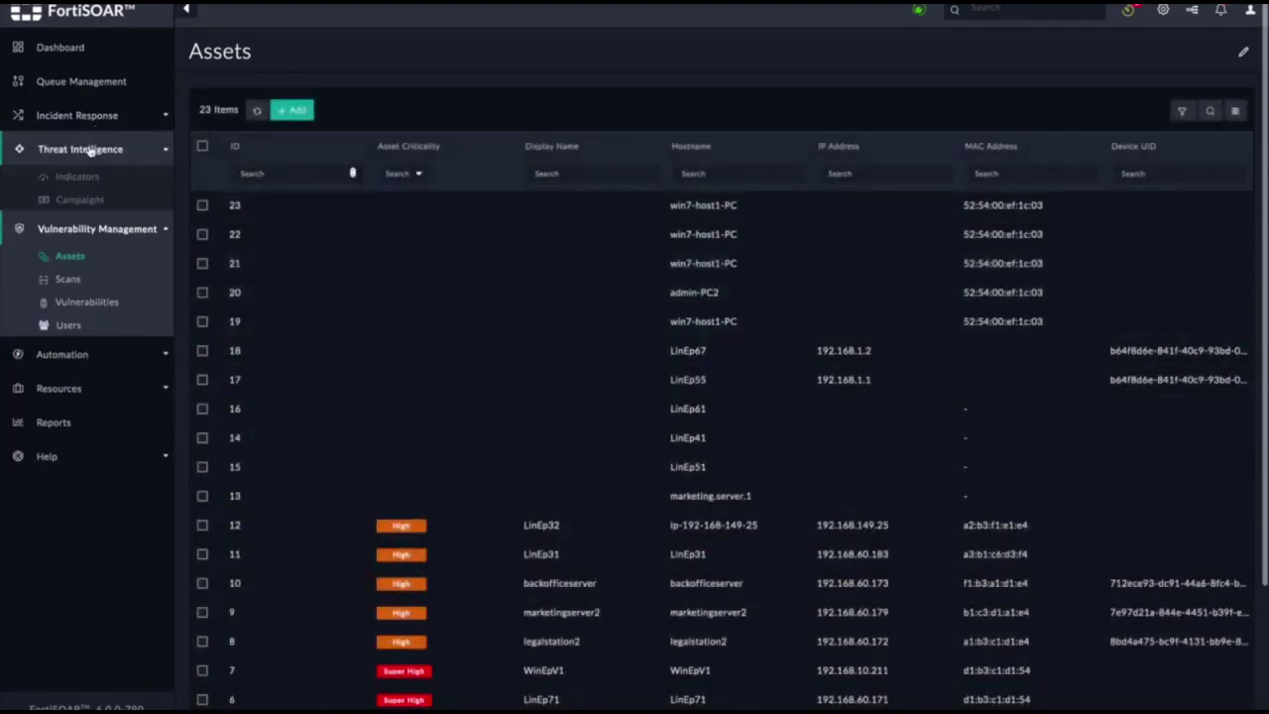
click(87, 117)
click(69, 142)
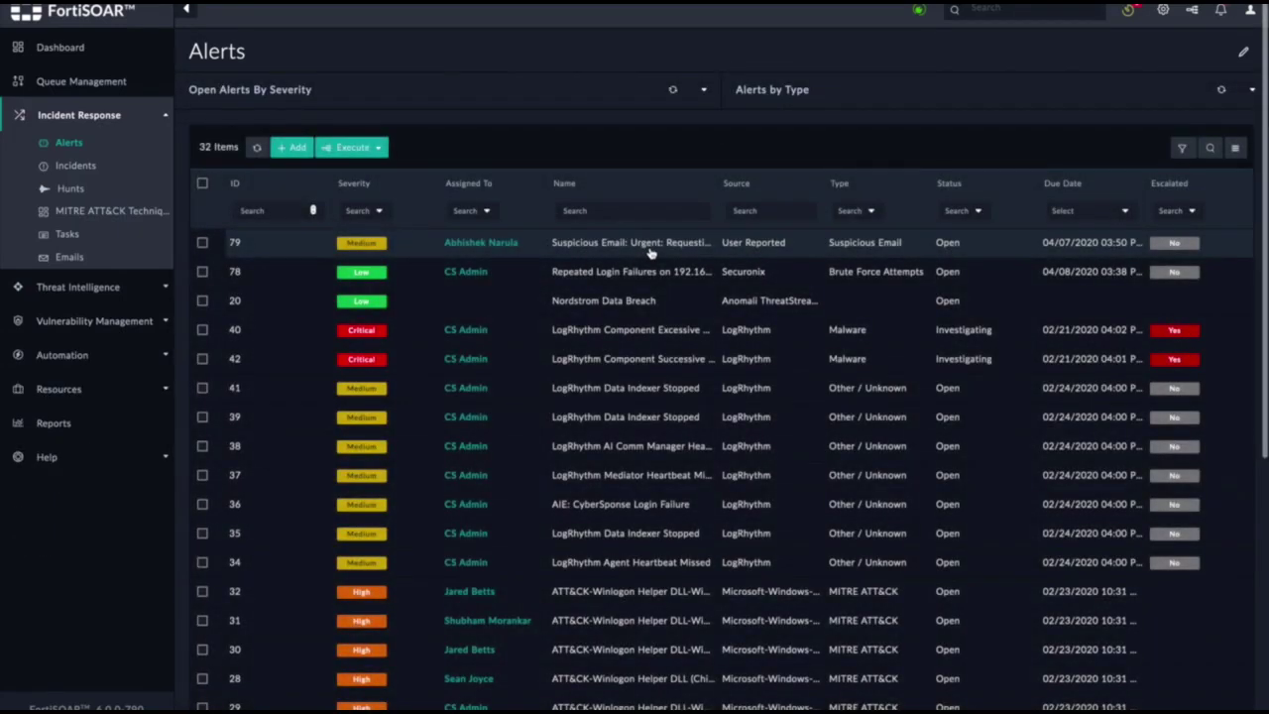
- Open Alert-79 and review its reporter, email headers and seven indicators, then return to the top
click(652, 253)
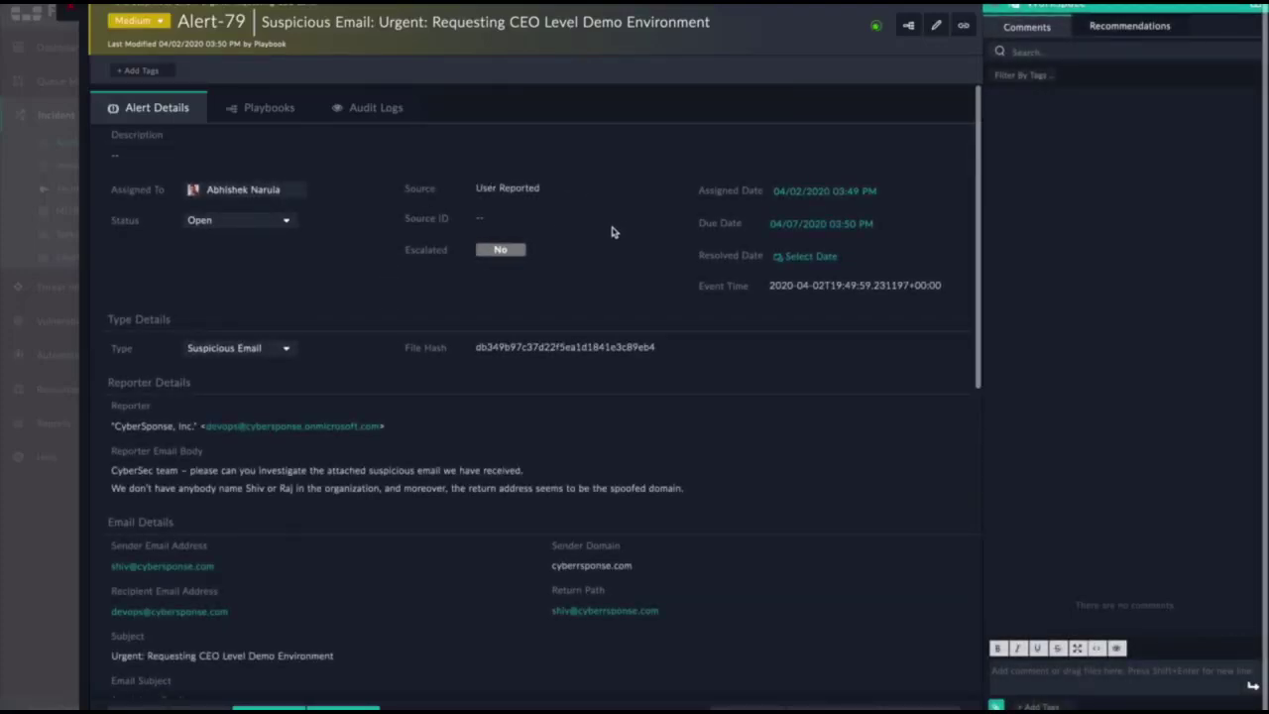
scroll(610, 233, down, 3)
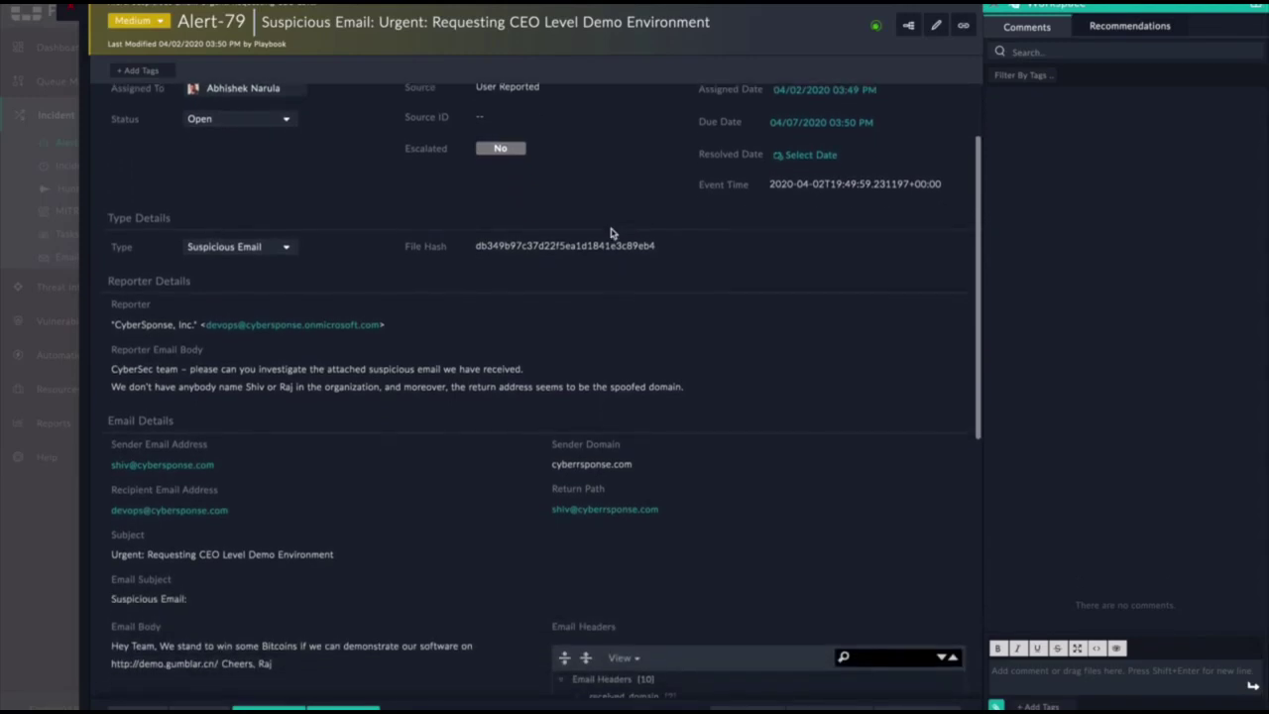
scroll(610, 233, down, 4)
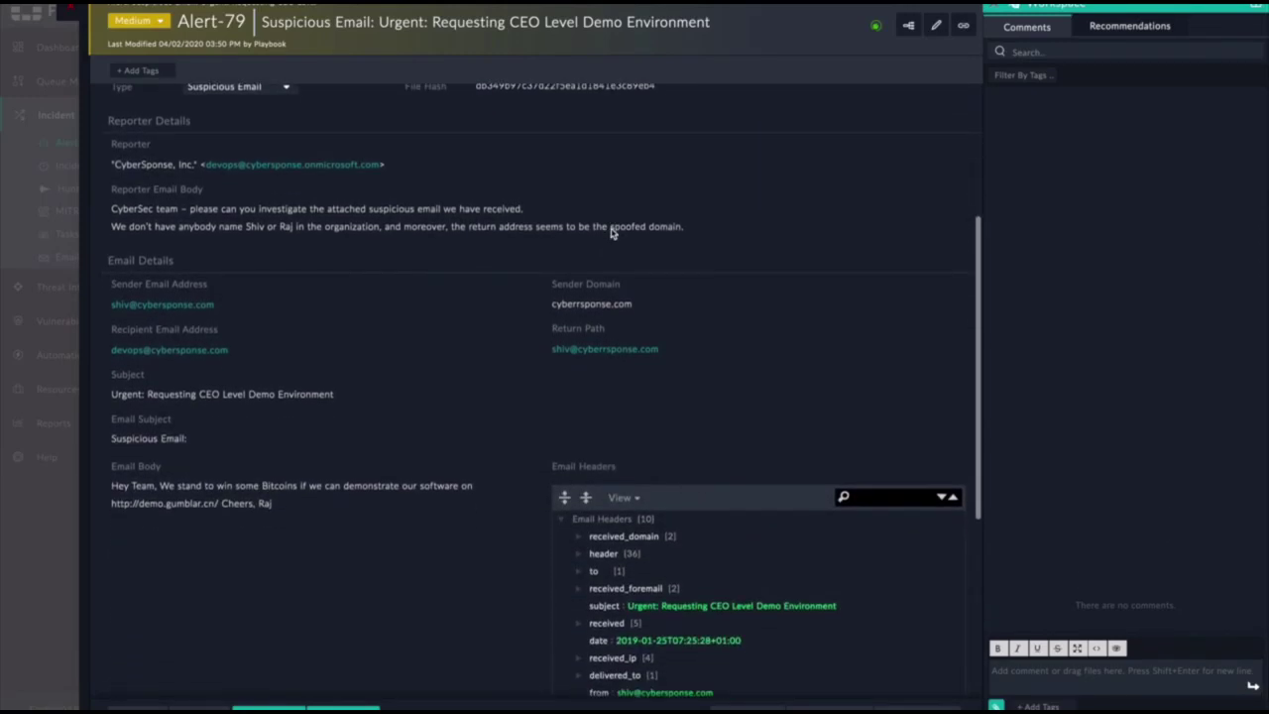
scroll(611, 233, down, 3)
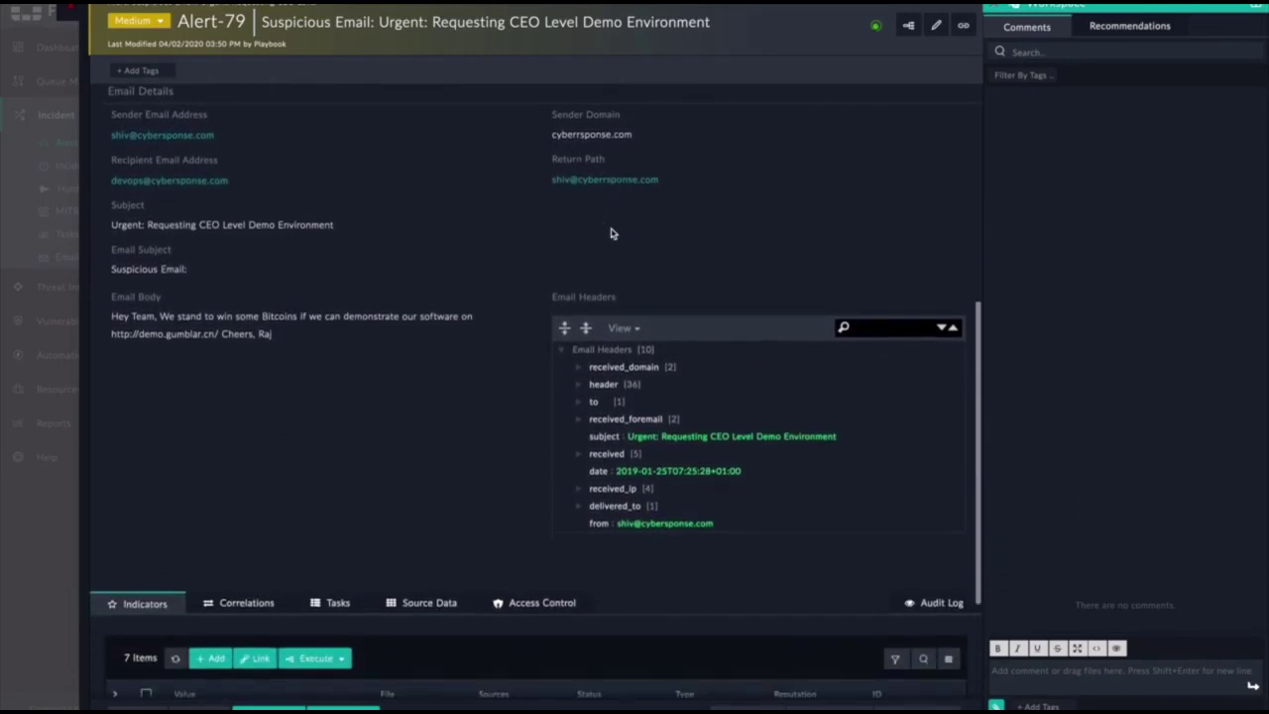
scroll(610, 229, down, 3)
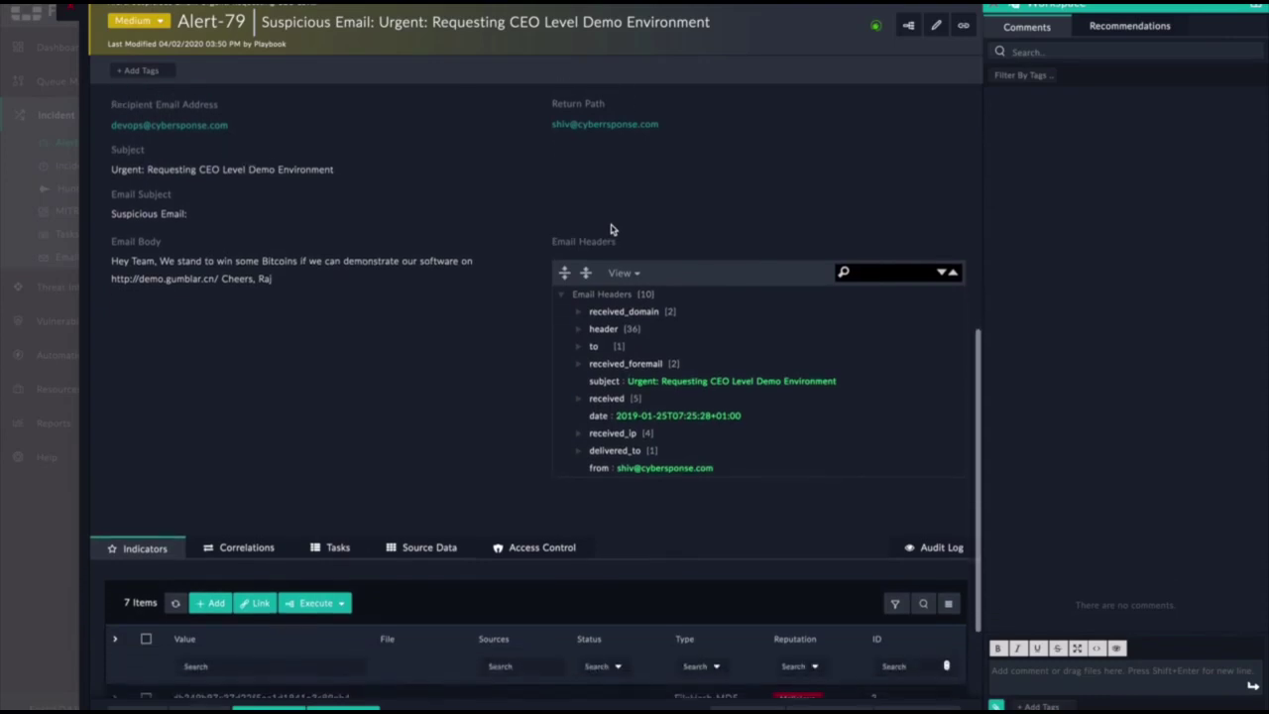
scroll(610, 229, down, 3)
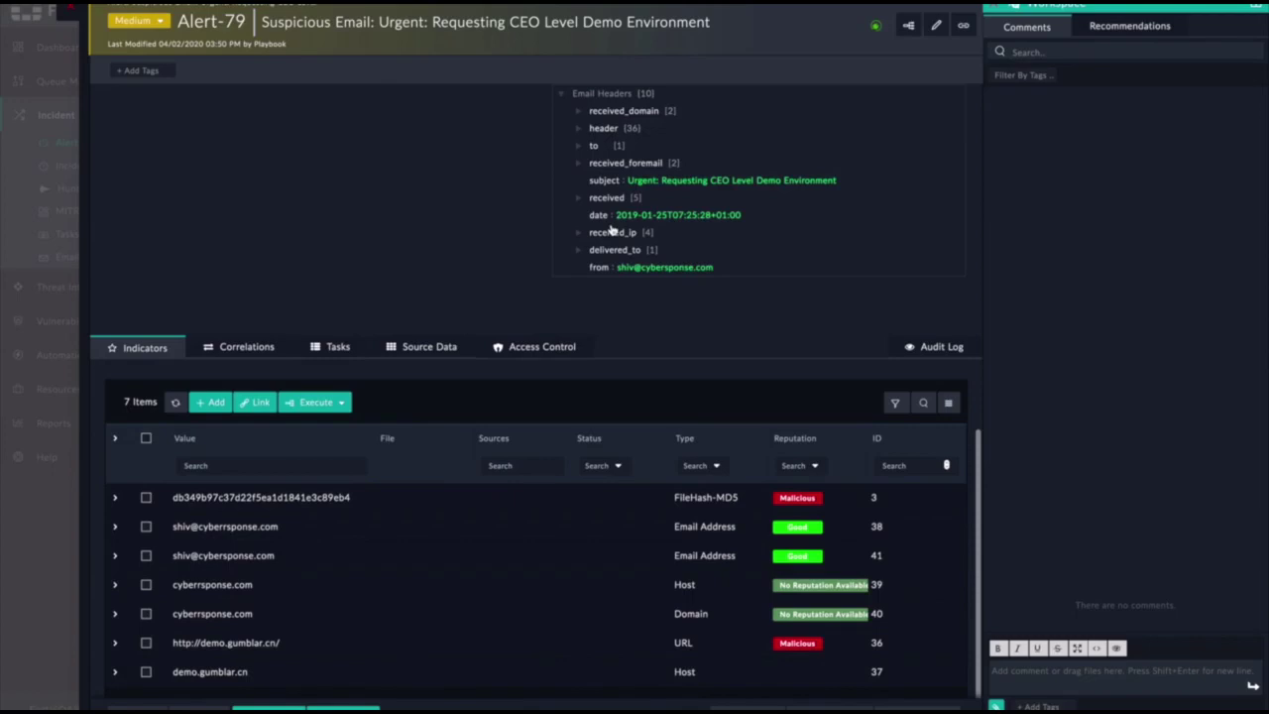
scroll(610, 229, up, 4)
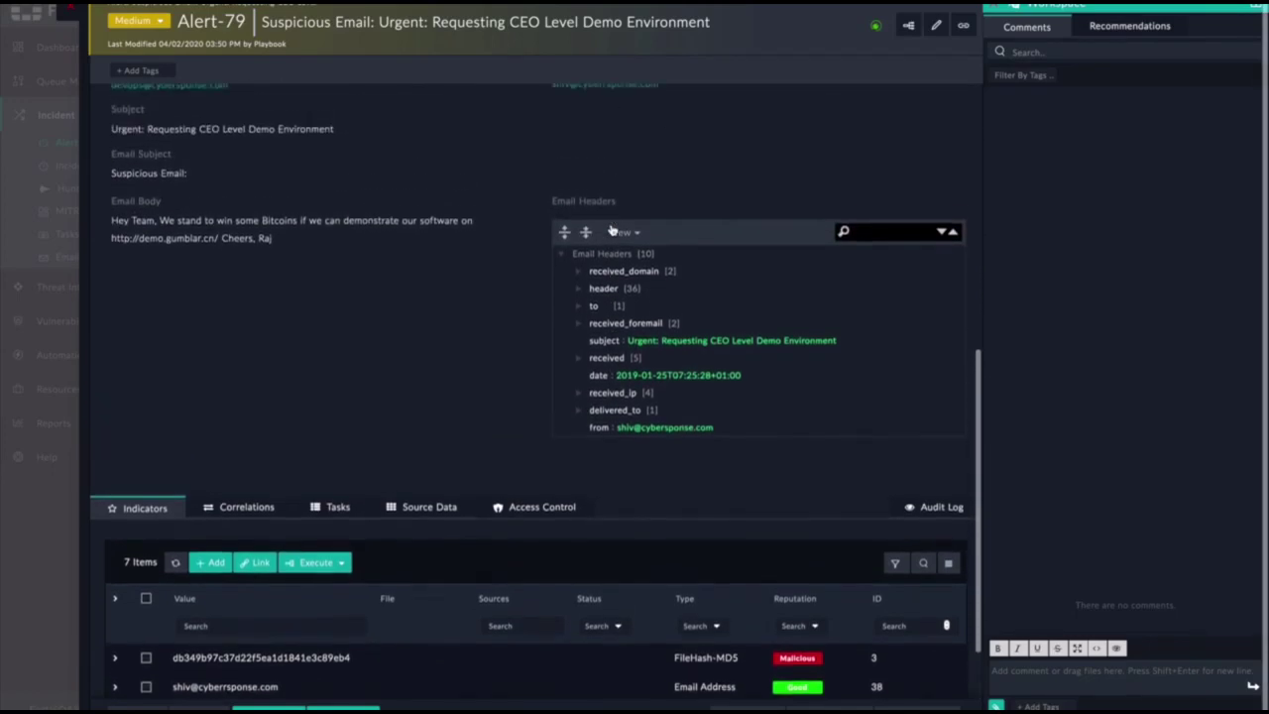
scroll(611, 229, up, 6)
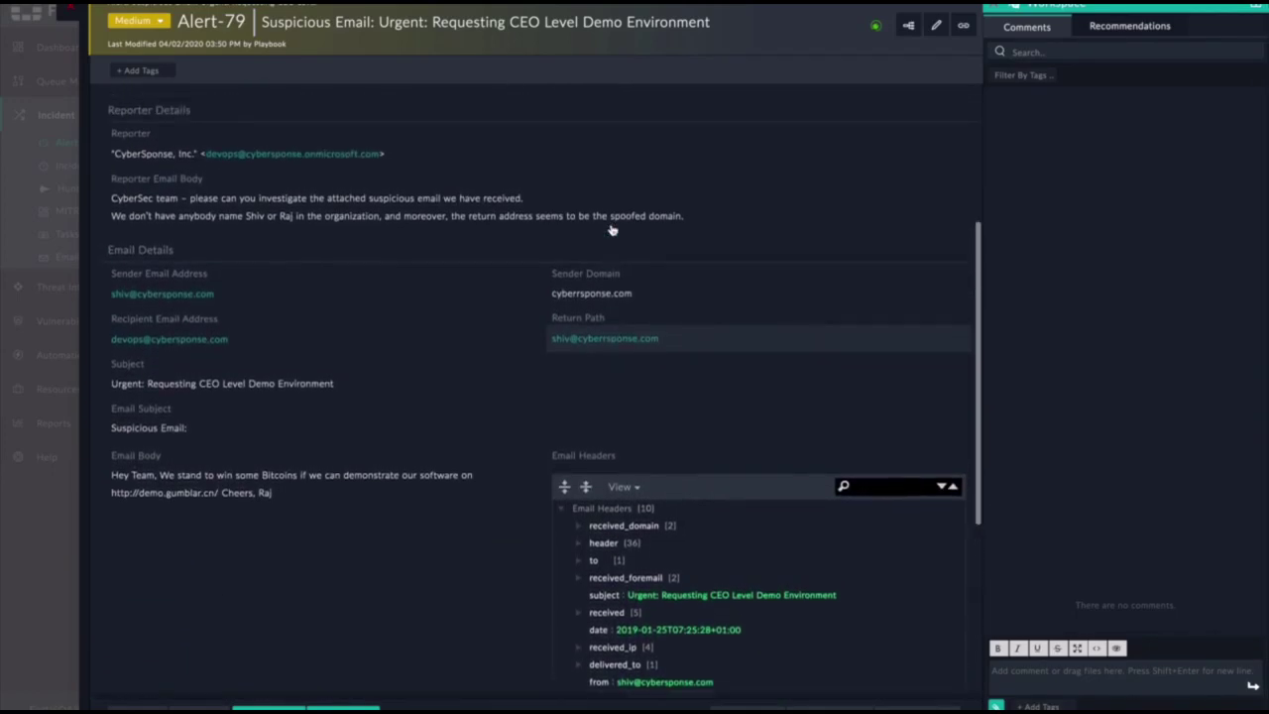
scroll(610, 229, up, 3)
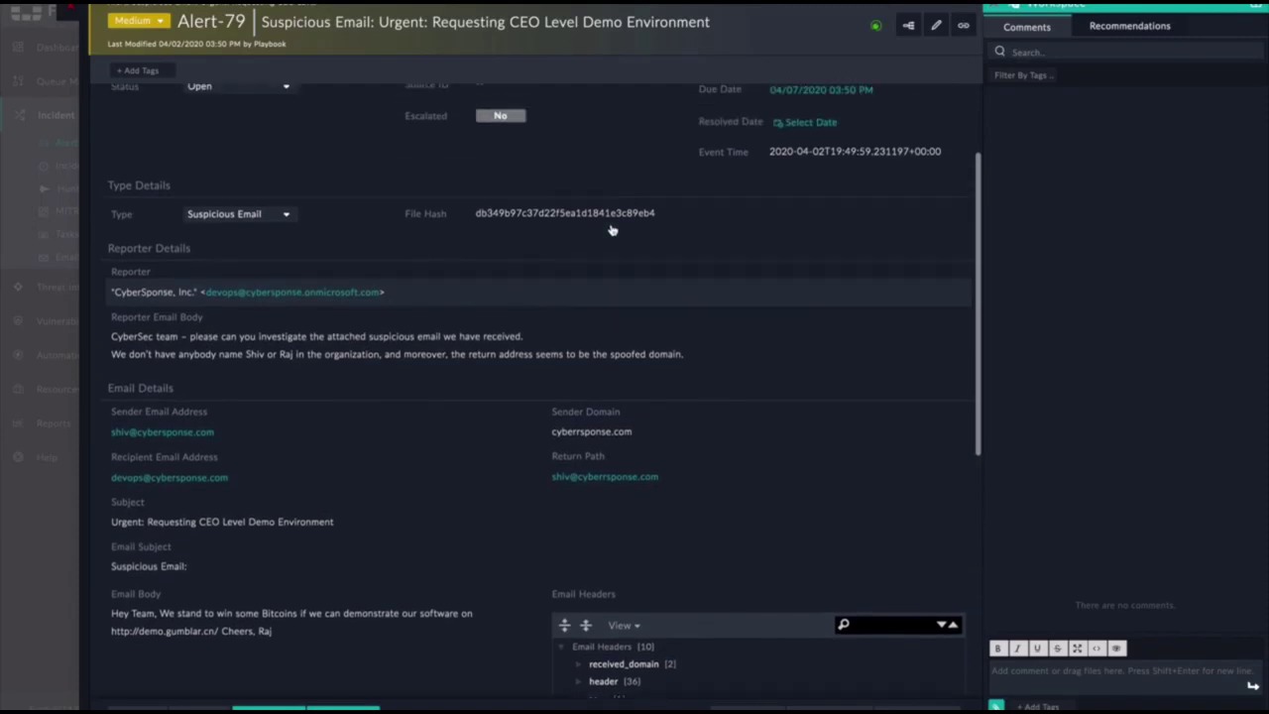
scroll(612, 229, up, 3)
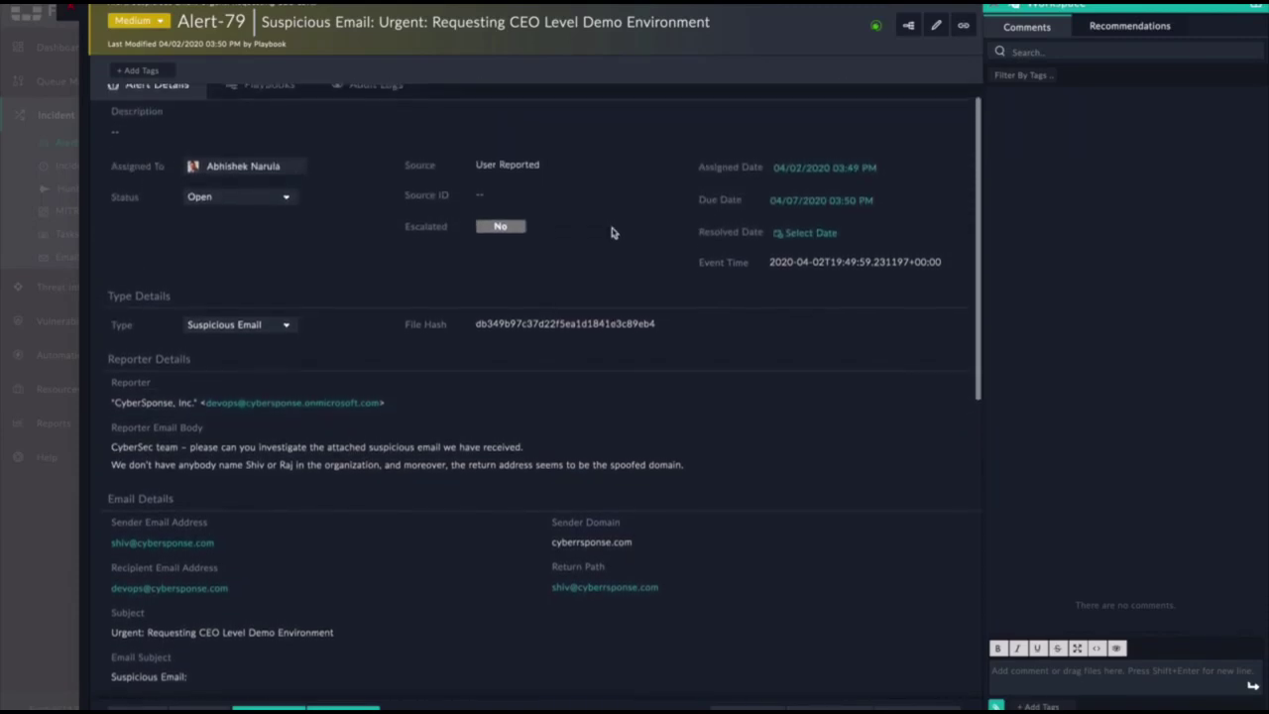
scroll(611, 232, up, 1)
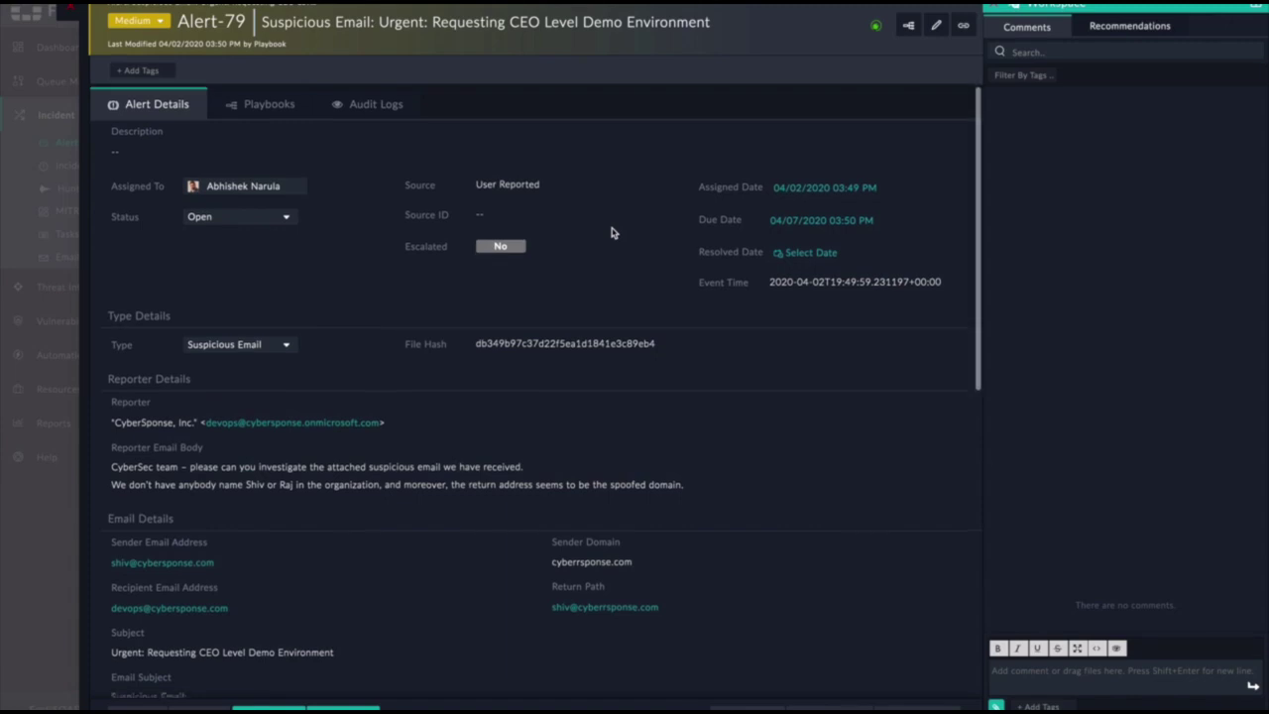
scroll(612, 232, up, 1)
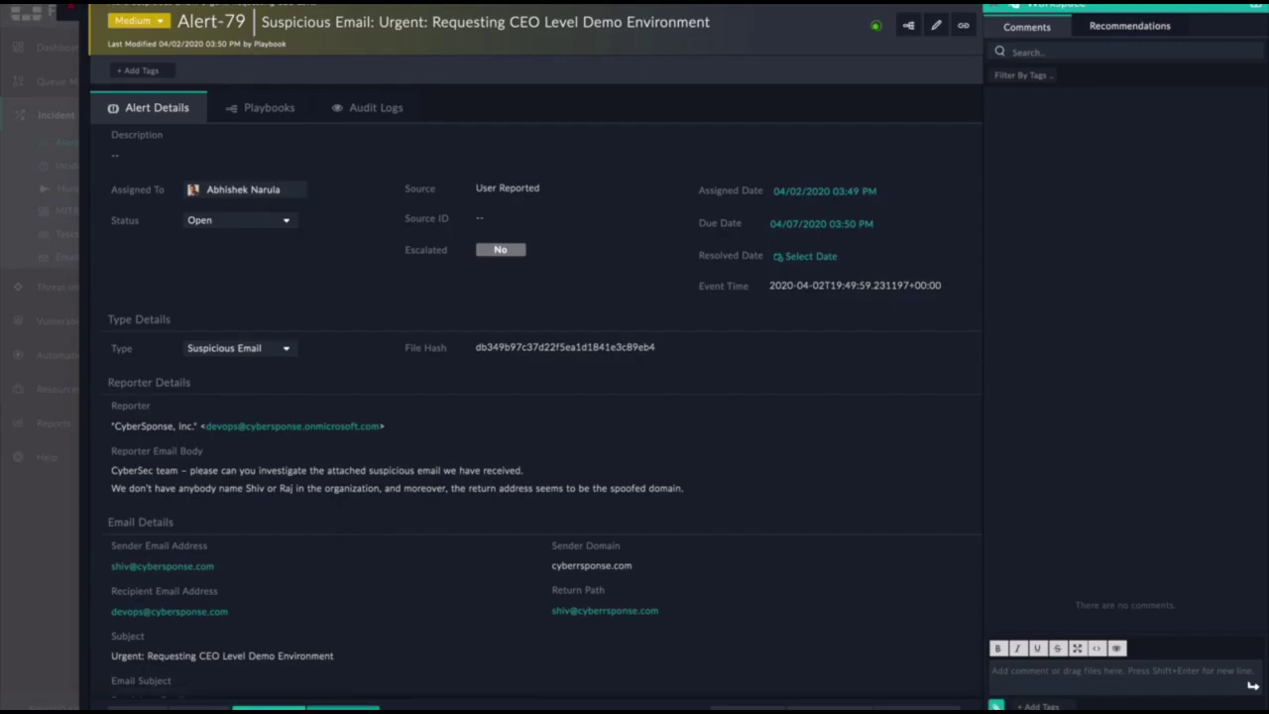
- Browse the connector actions available for Alert-79, including the ElasticSearch connector's actions
click(347, 699)
scroll(386, 615, down, 3)
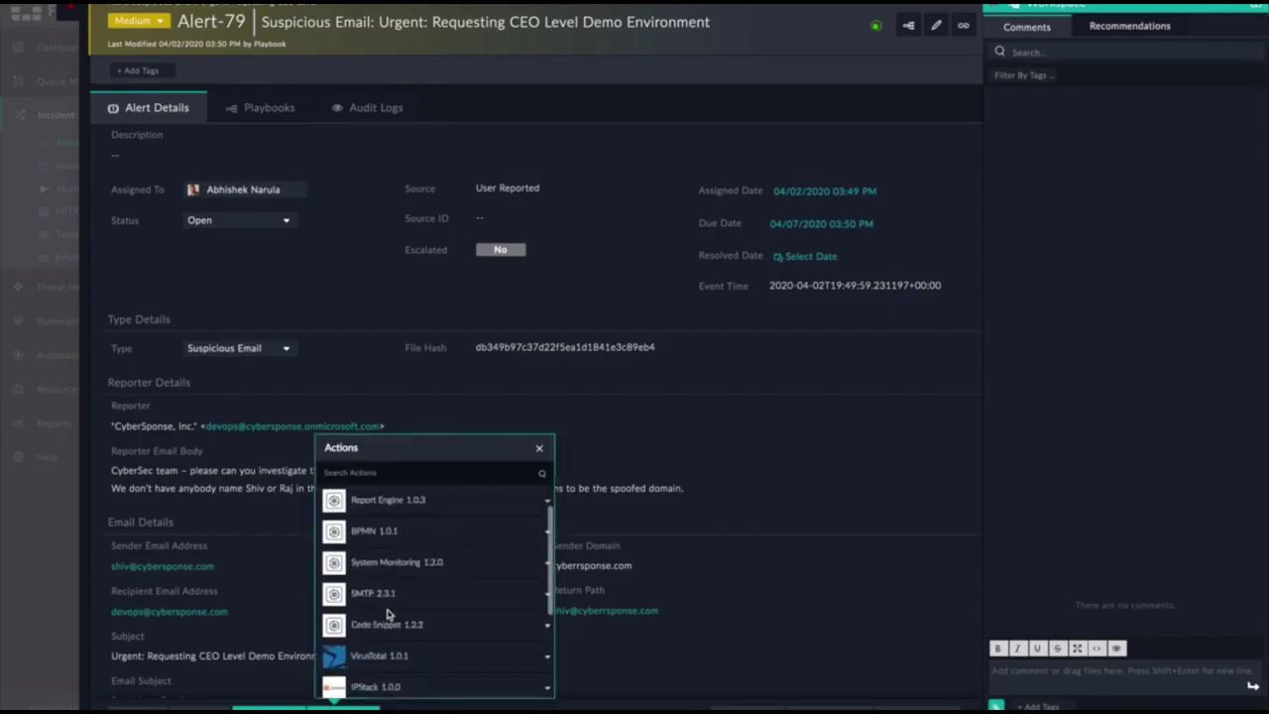
scroll(485, 606, down, 2)
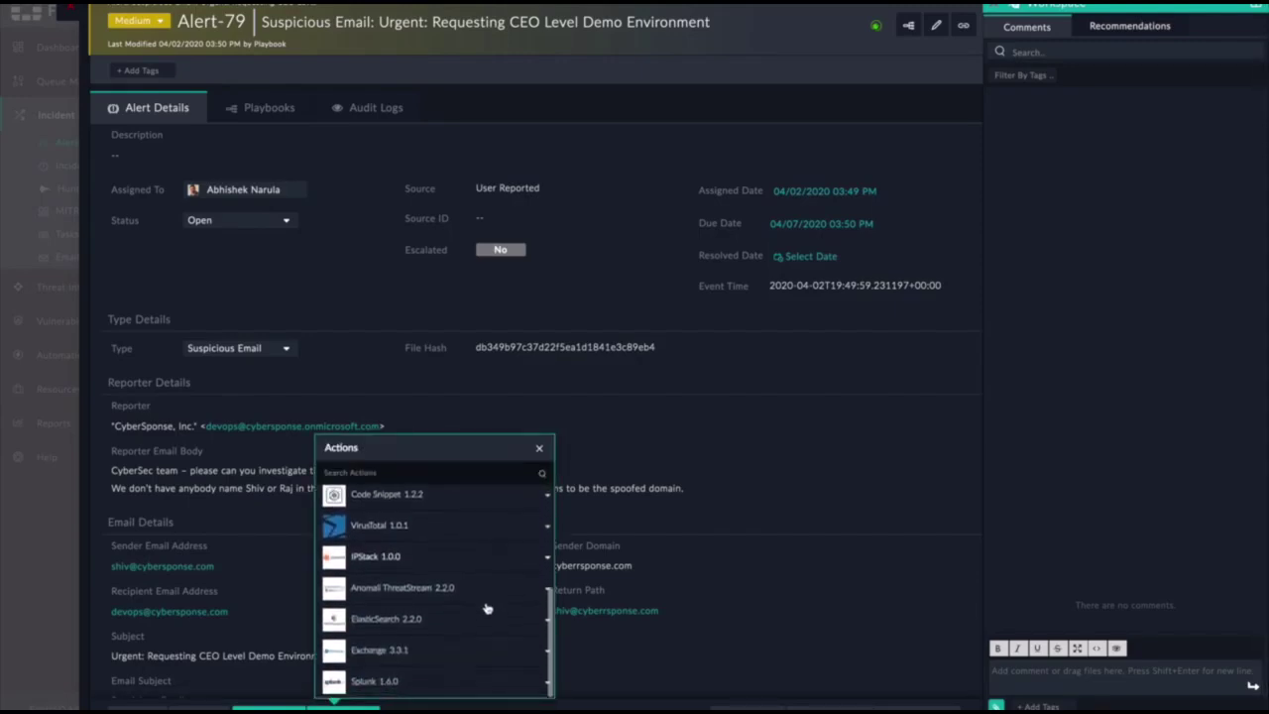
click(541, 620)
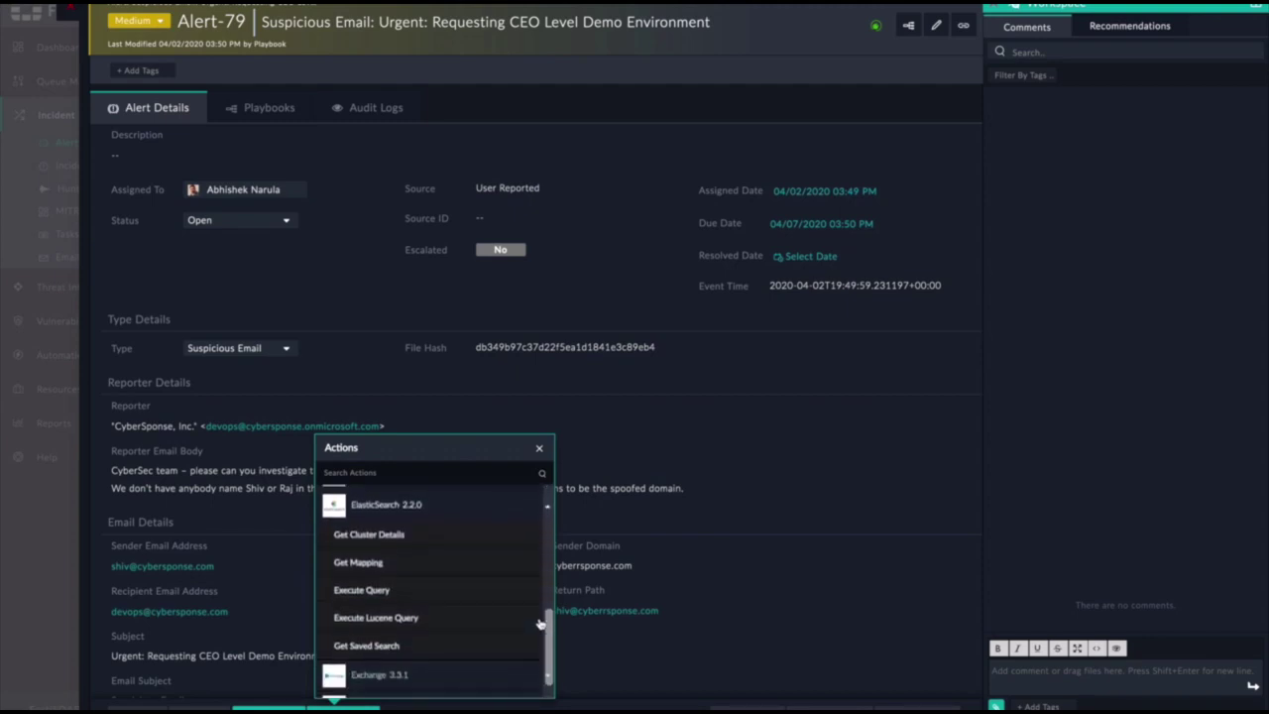
scroll(541, 622, down, 1)
scroll(541, 623, up, 3)
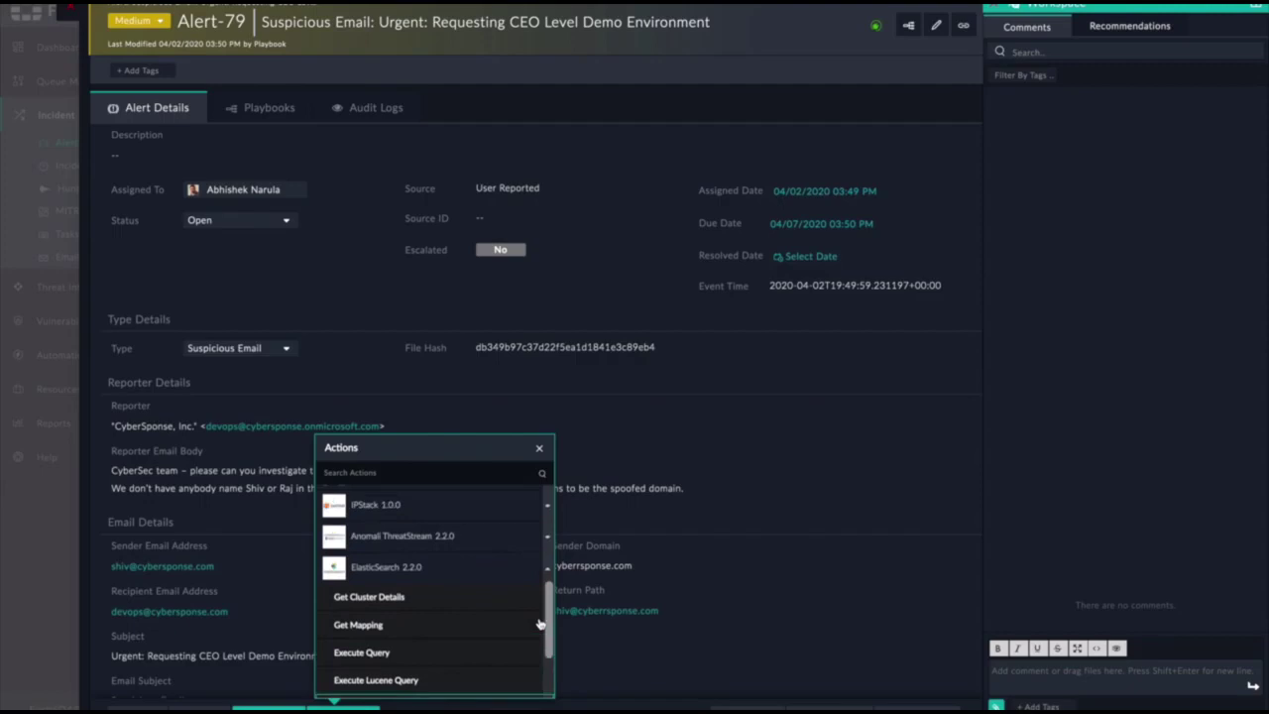
click(540, 450)
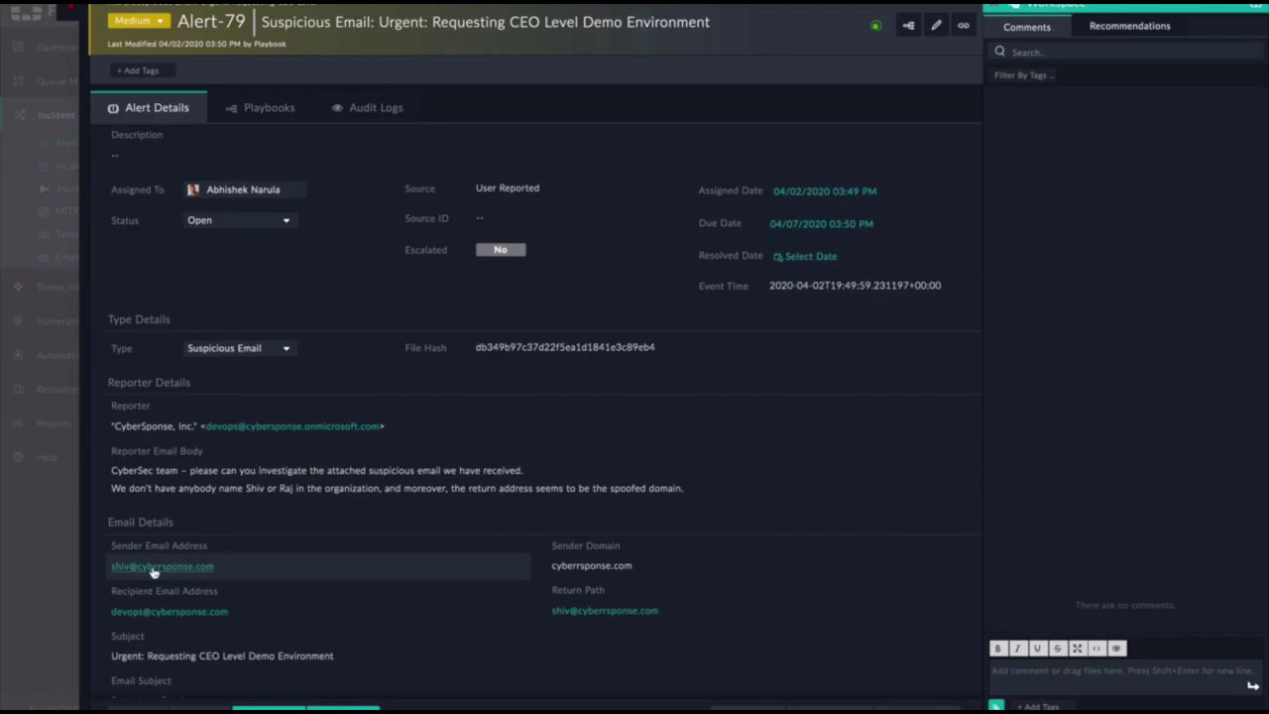
- Scroll down past Email Details and Email Headers to the Indicators table
scroll(264, 552, down, 3)
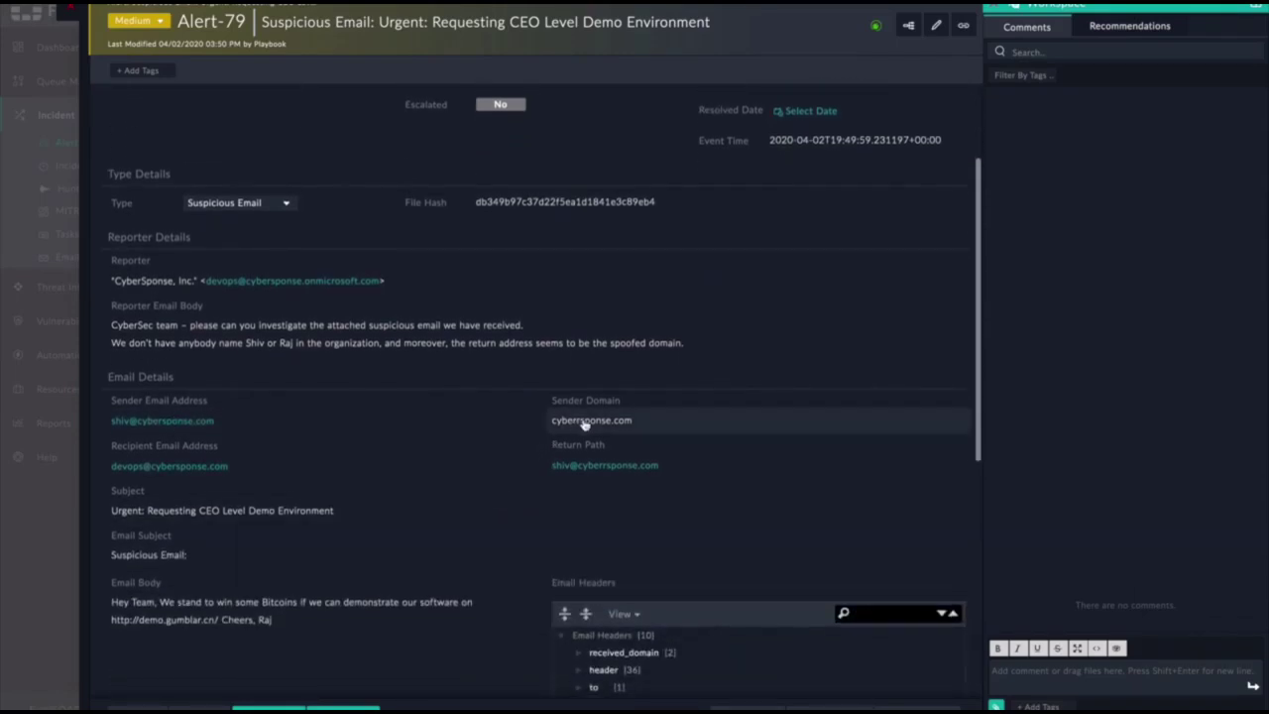
scroll(508, 439, down, 8)
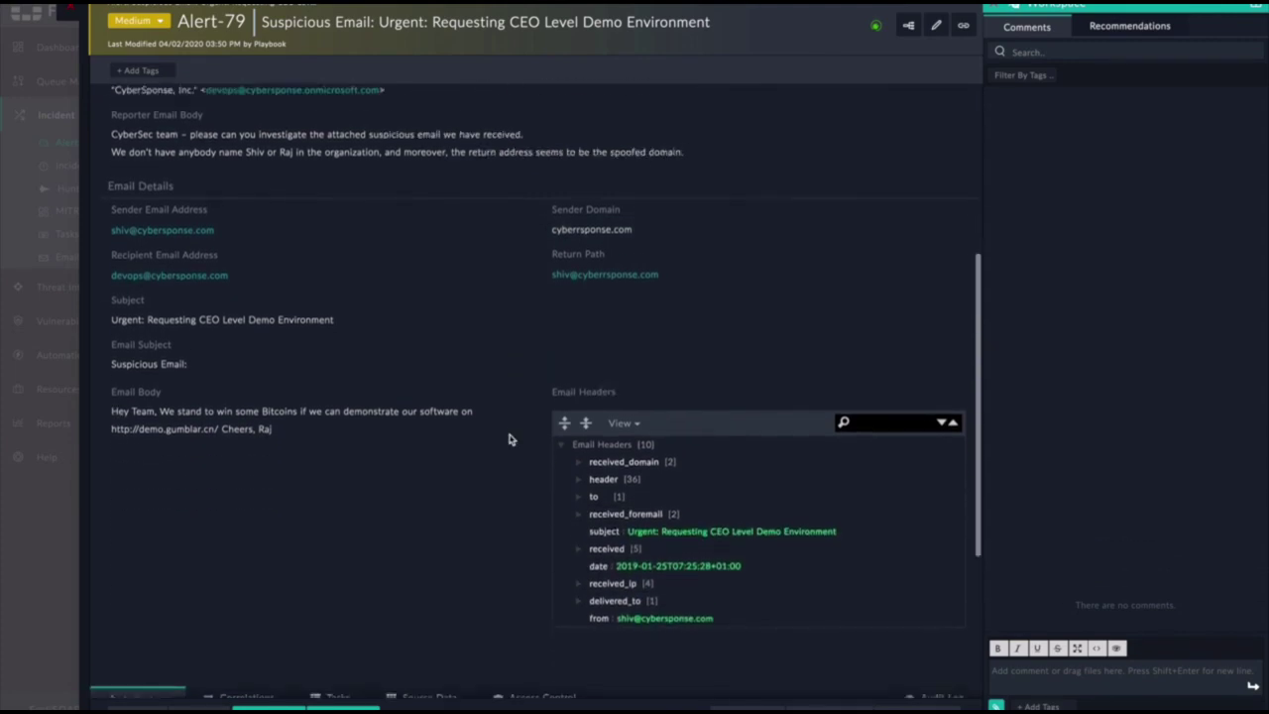
scroll(508, 439, down, 3)
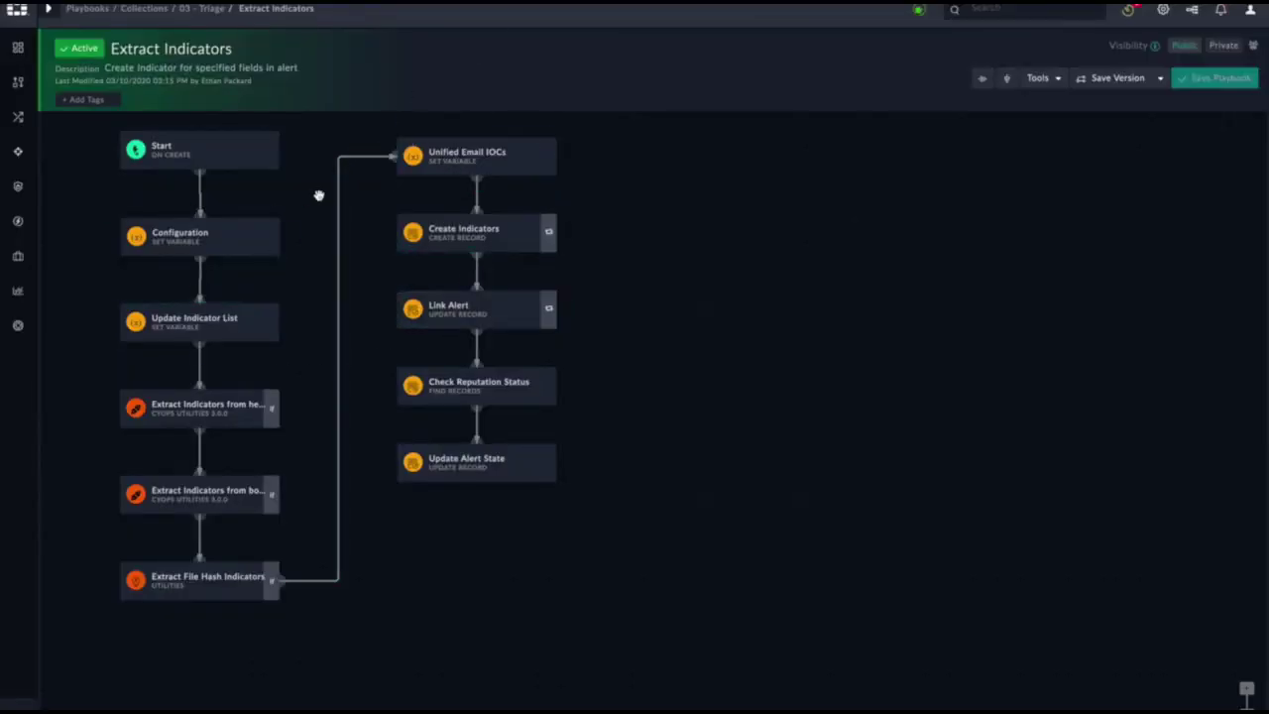
mouse_move(229, 140)
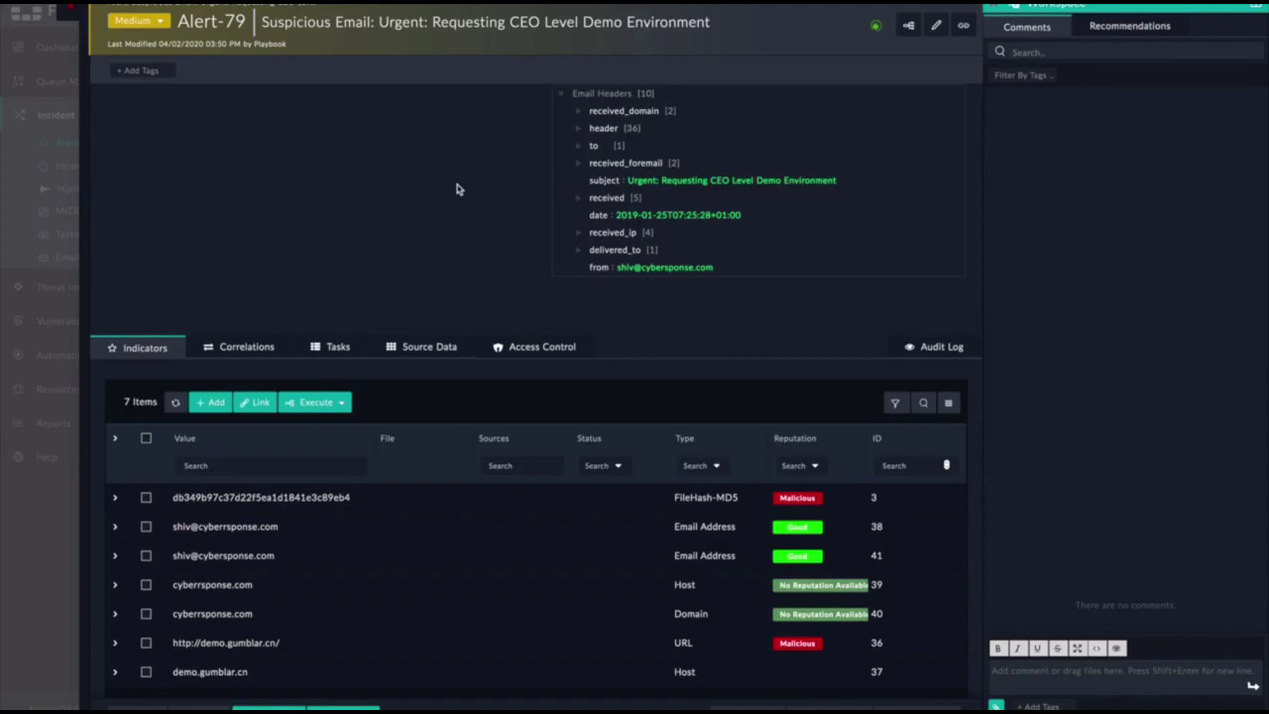
scroll(452, 216, up, 5)
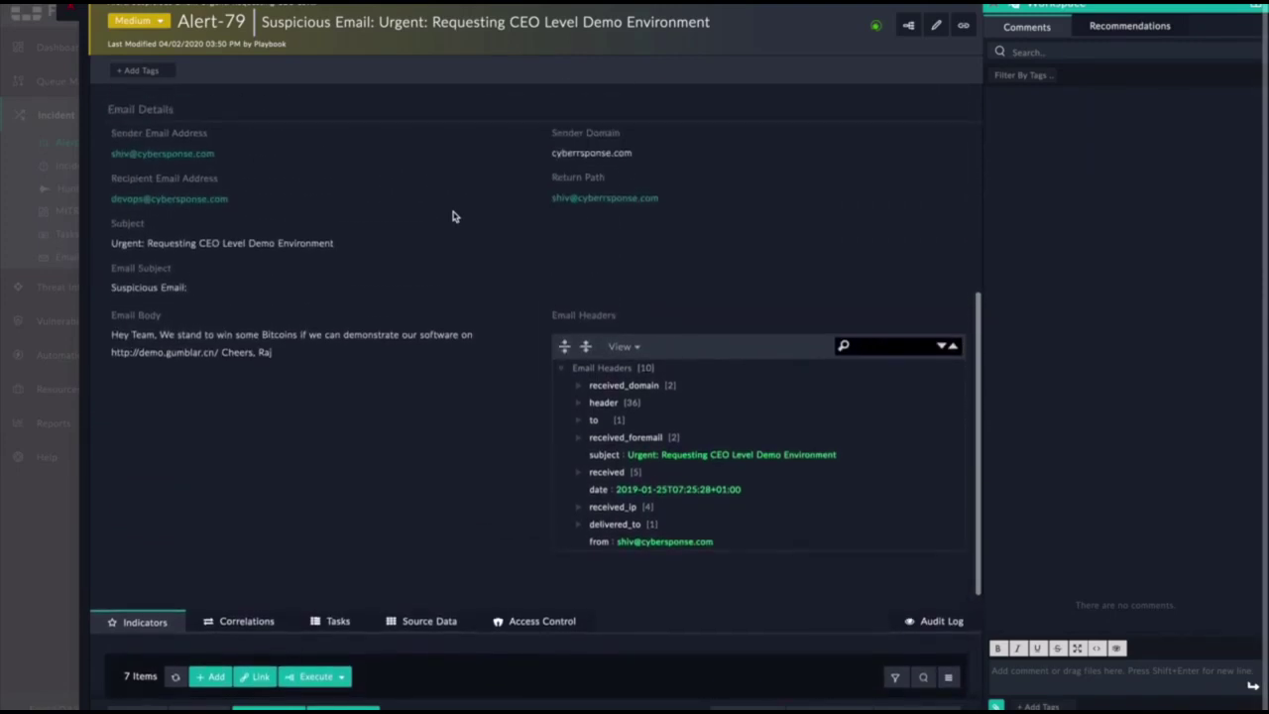
scroll(452, 216, down, 5)
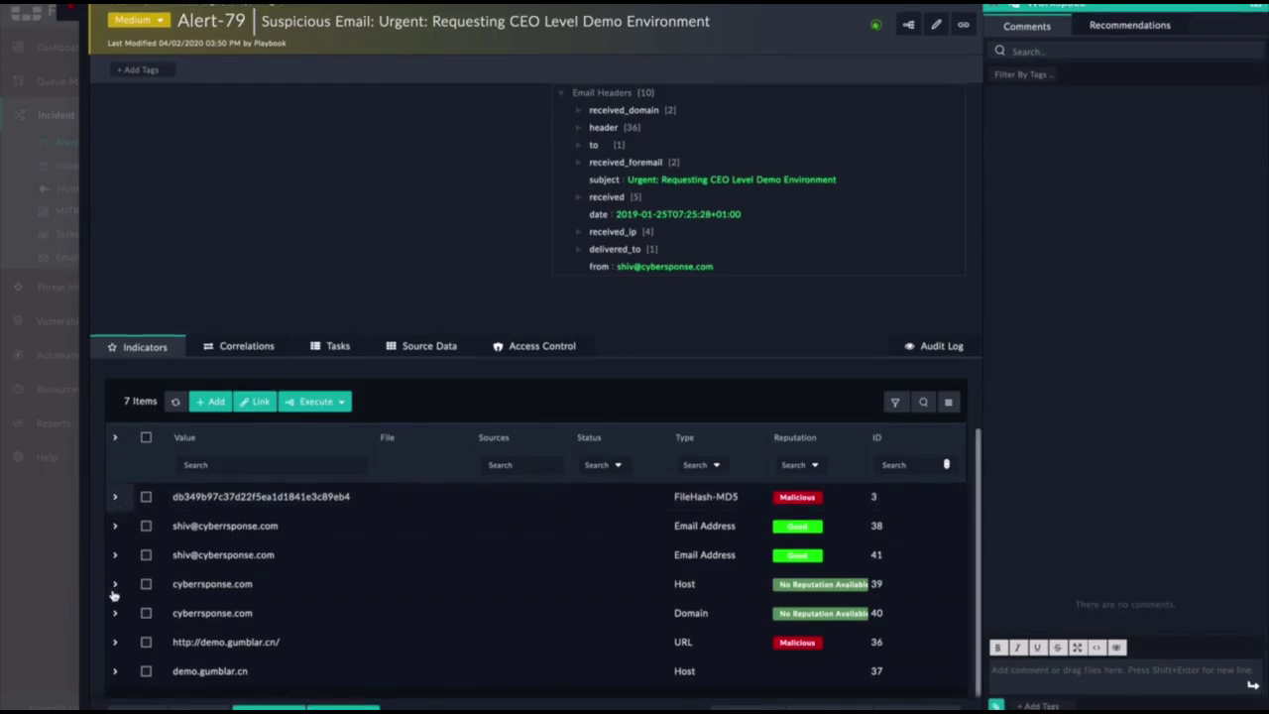
click(114, 642)
scroll(139, 625, down, 2)
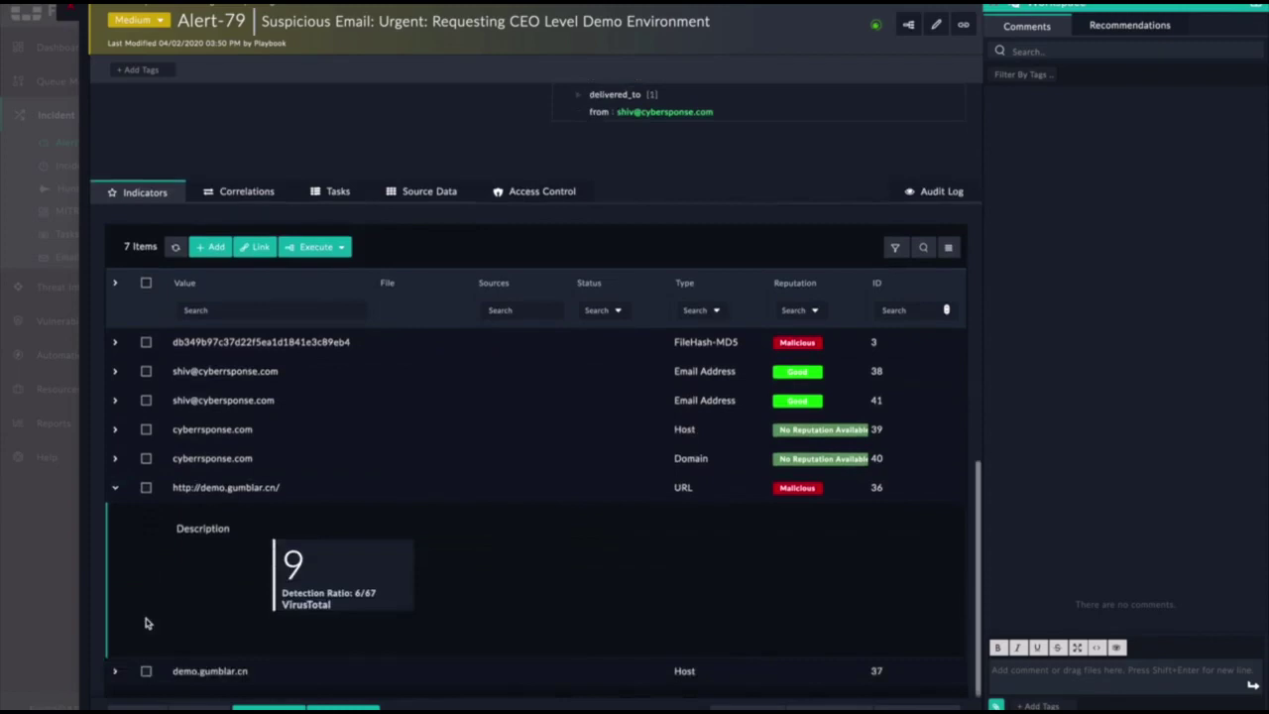
click(114, 341)
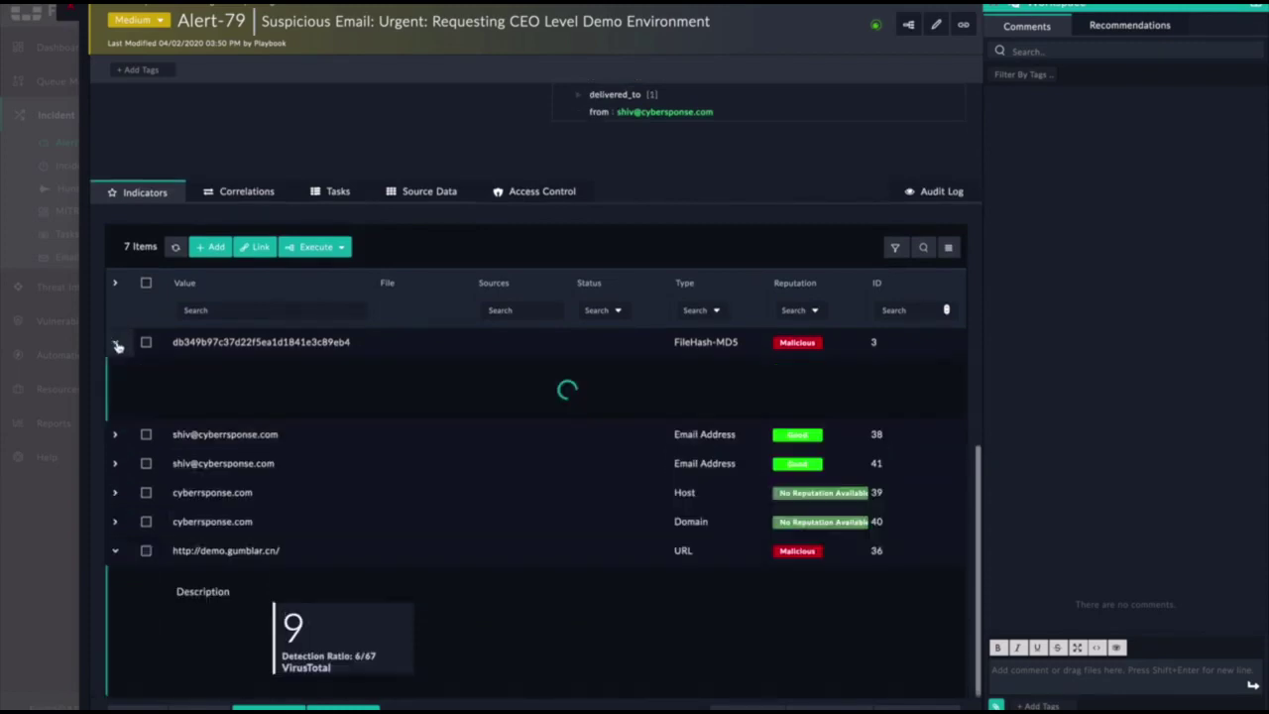
click(315, 249)
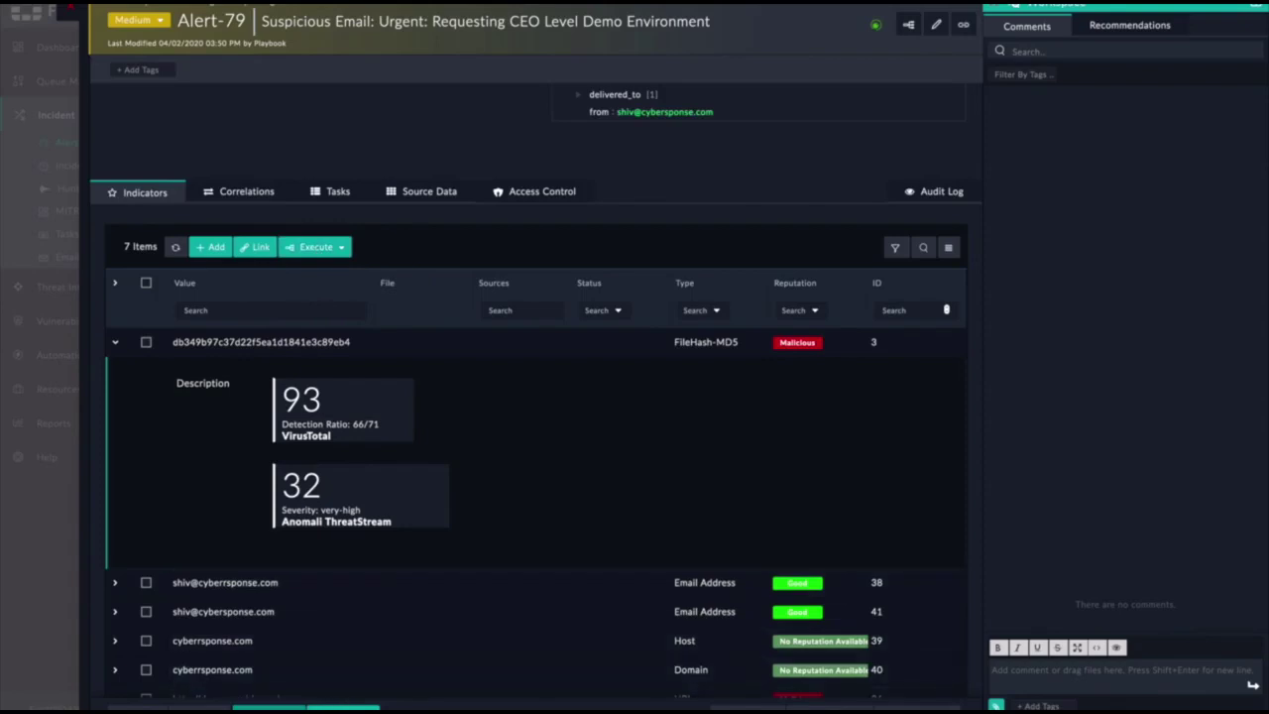
- Run Investigate > Suspicious Email on Alert-79 and dismiss the Approval - Block prompt for later
click(268, 707)
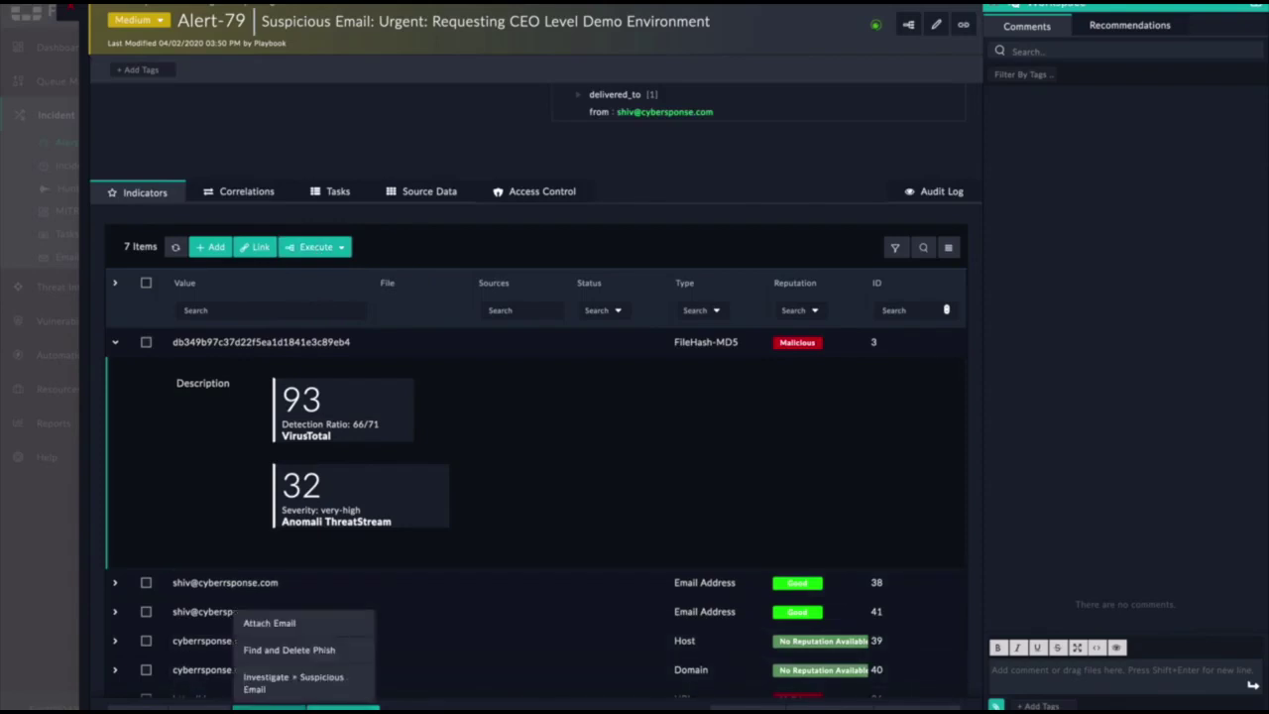
click(286, 679)
scroll(443, 404, up, 5)
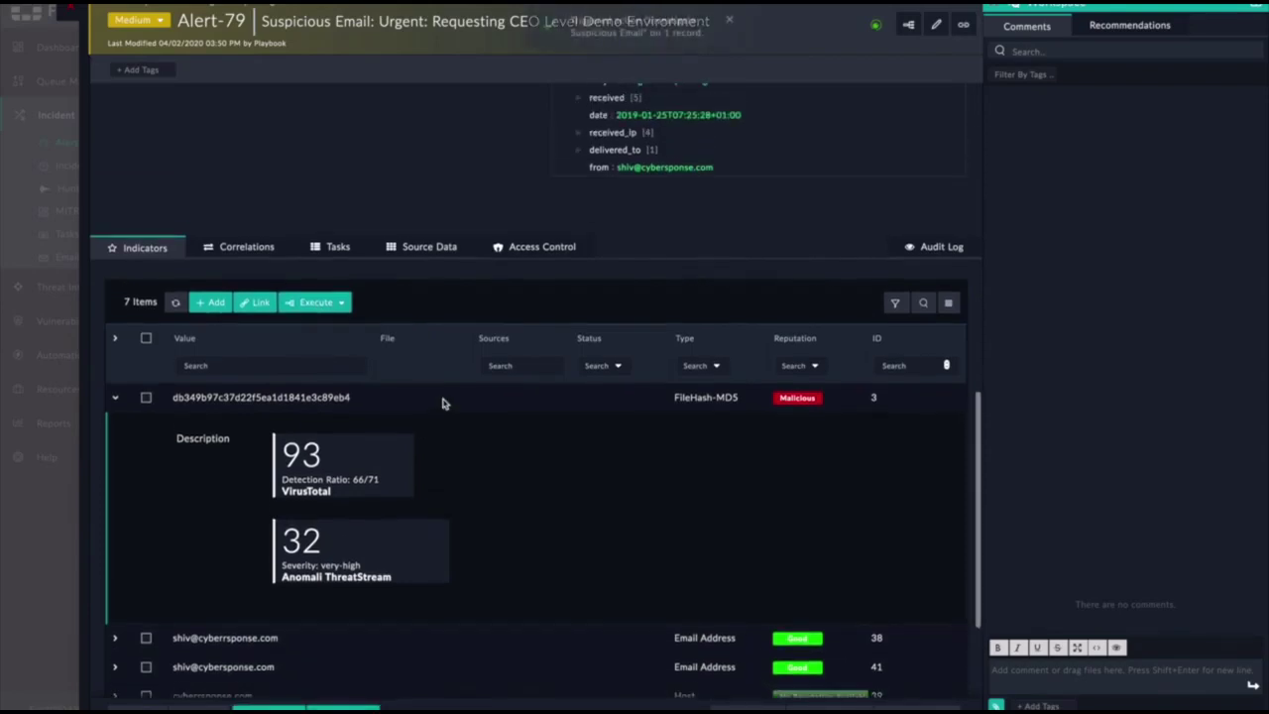
scroll(443, 404, up, 5)
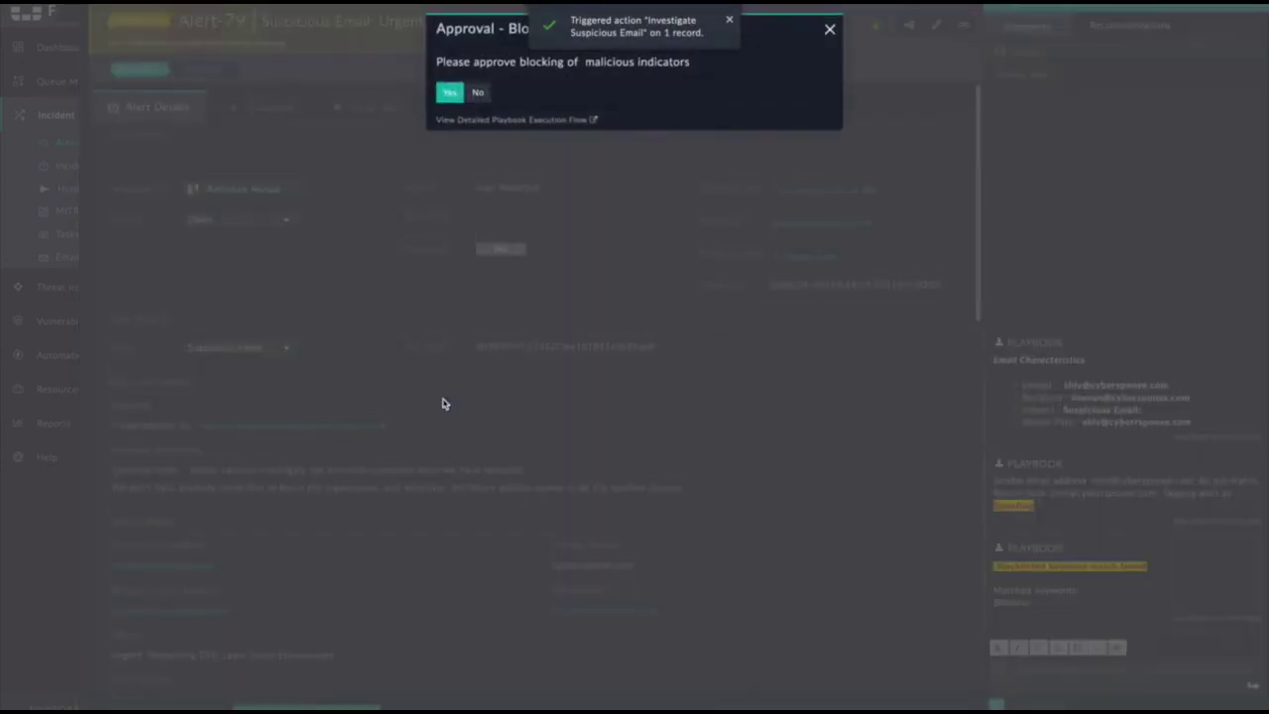
click(833, 30)
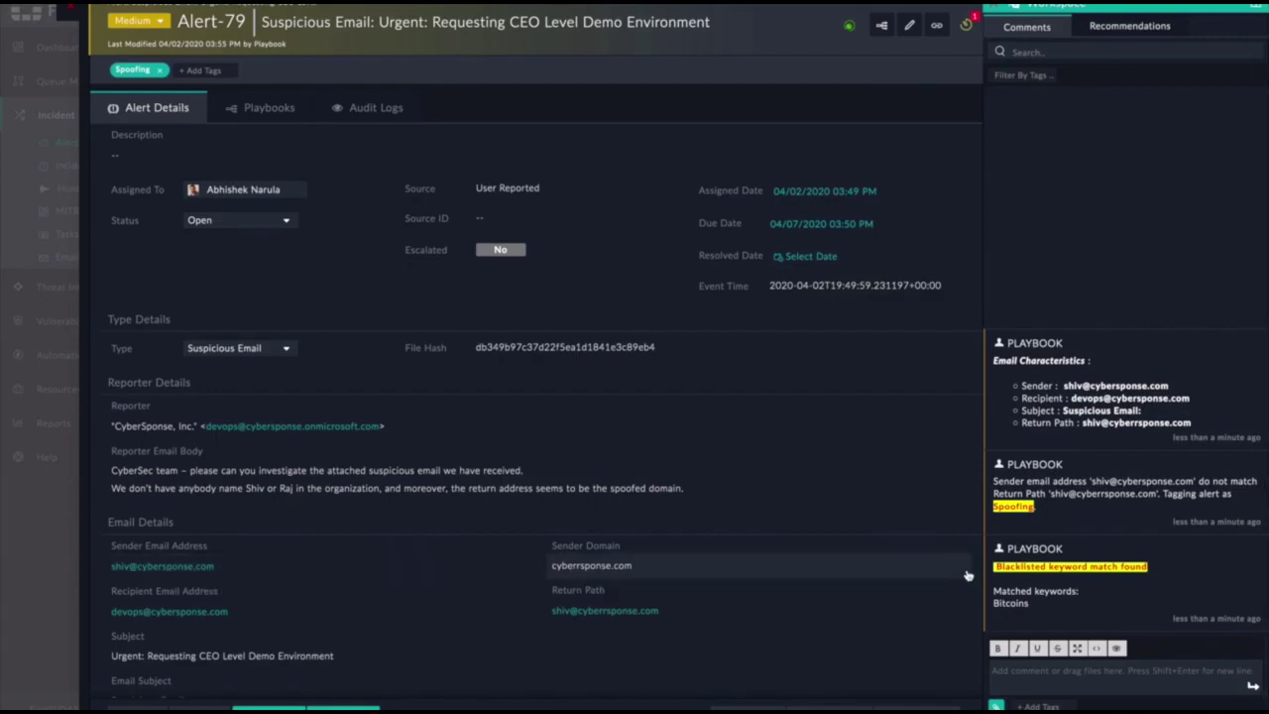
scroll(822, 605, down, 5)
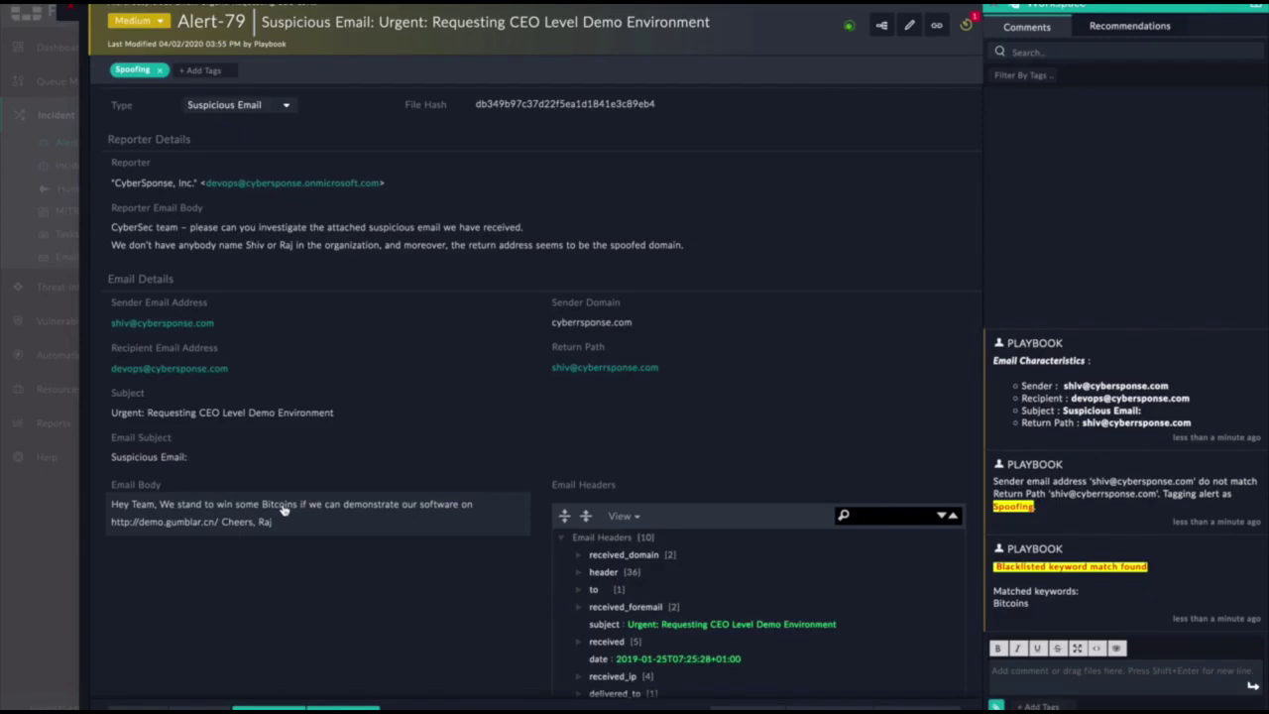
scroll(434, 357, up, 3)
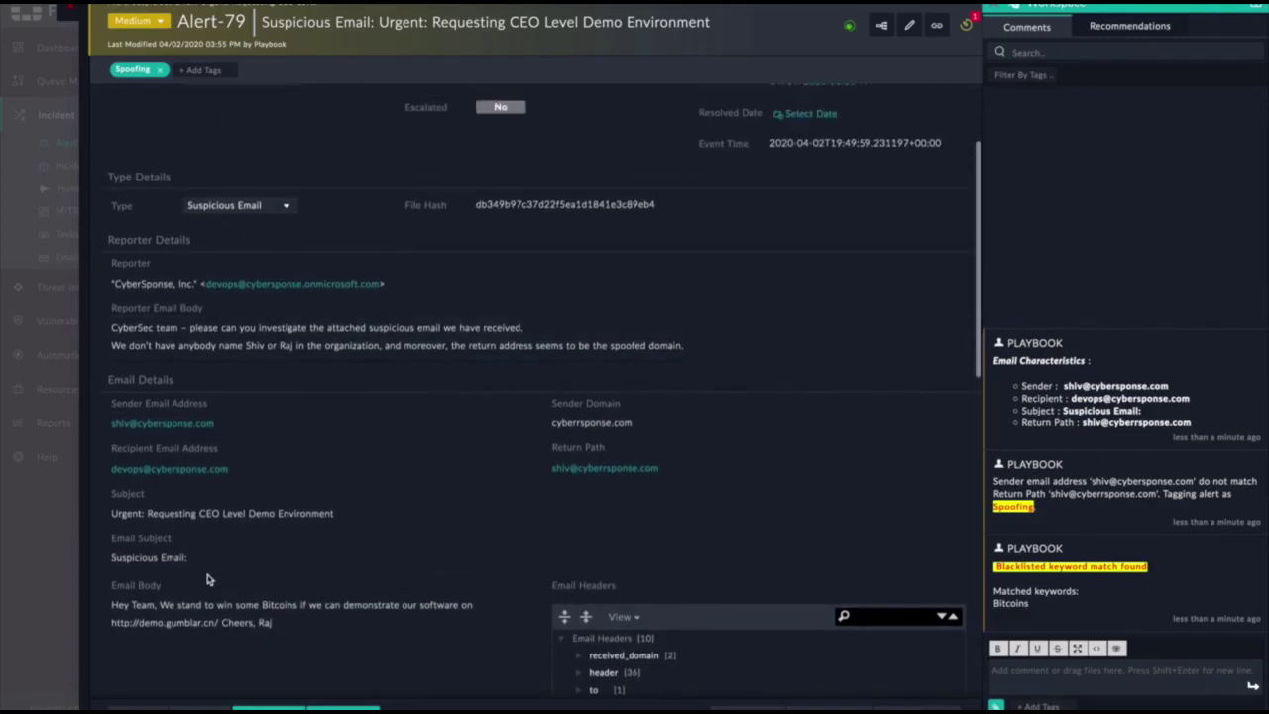
scroll(209, 580, down, 1)
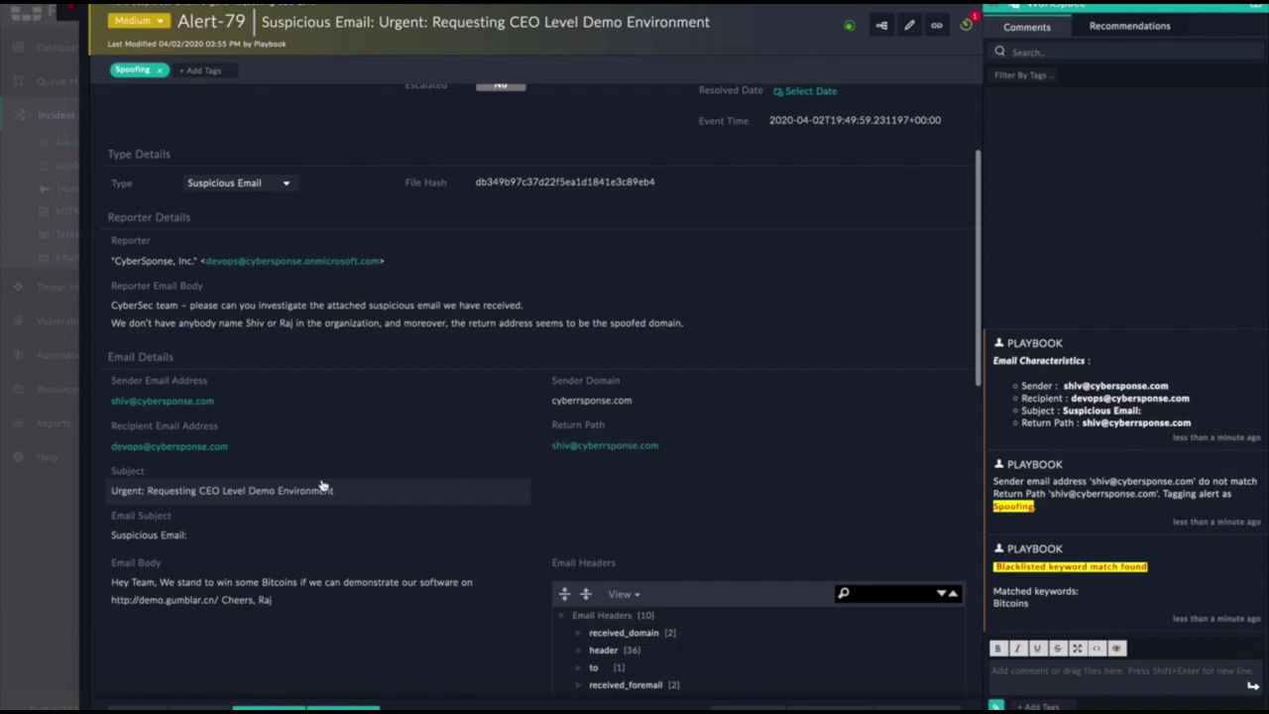
scroll(322, 486, up, 7)
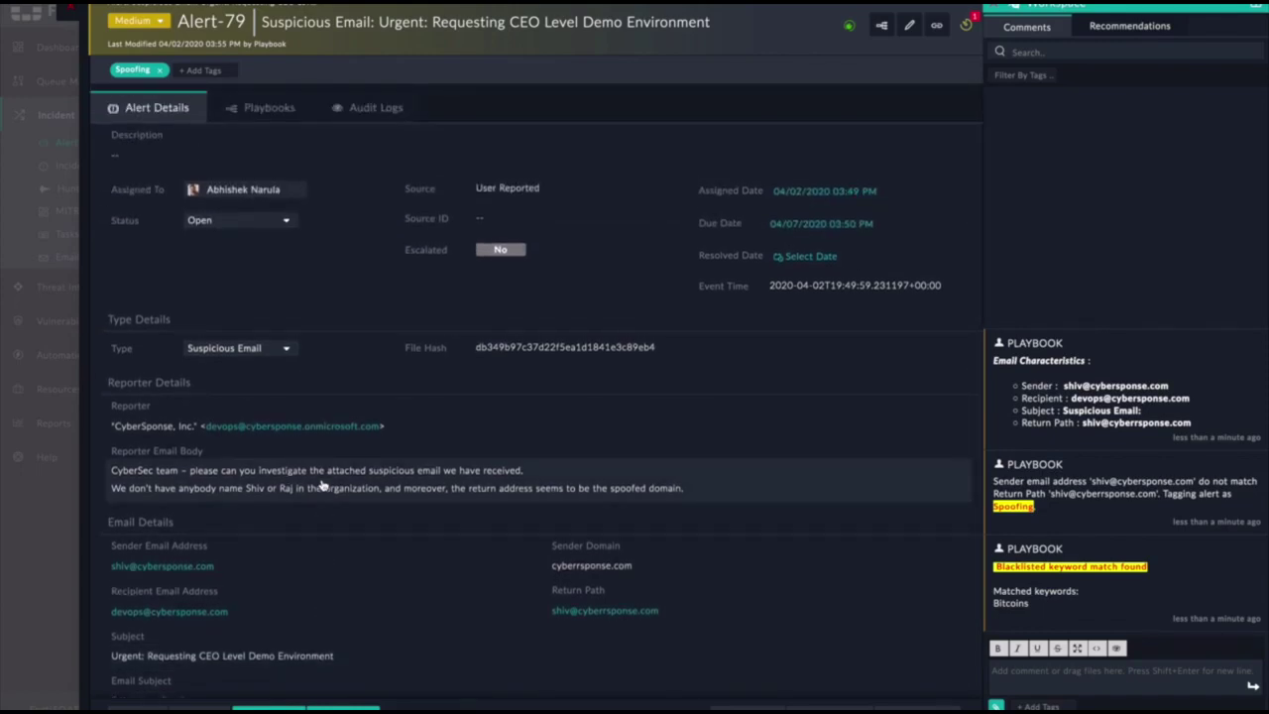
- Approve the pending Approval - Block Malicious Indicators request, creating Task #80
click(966, 26)
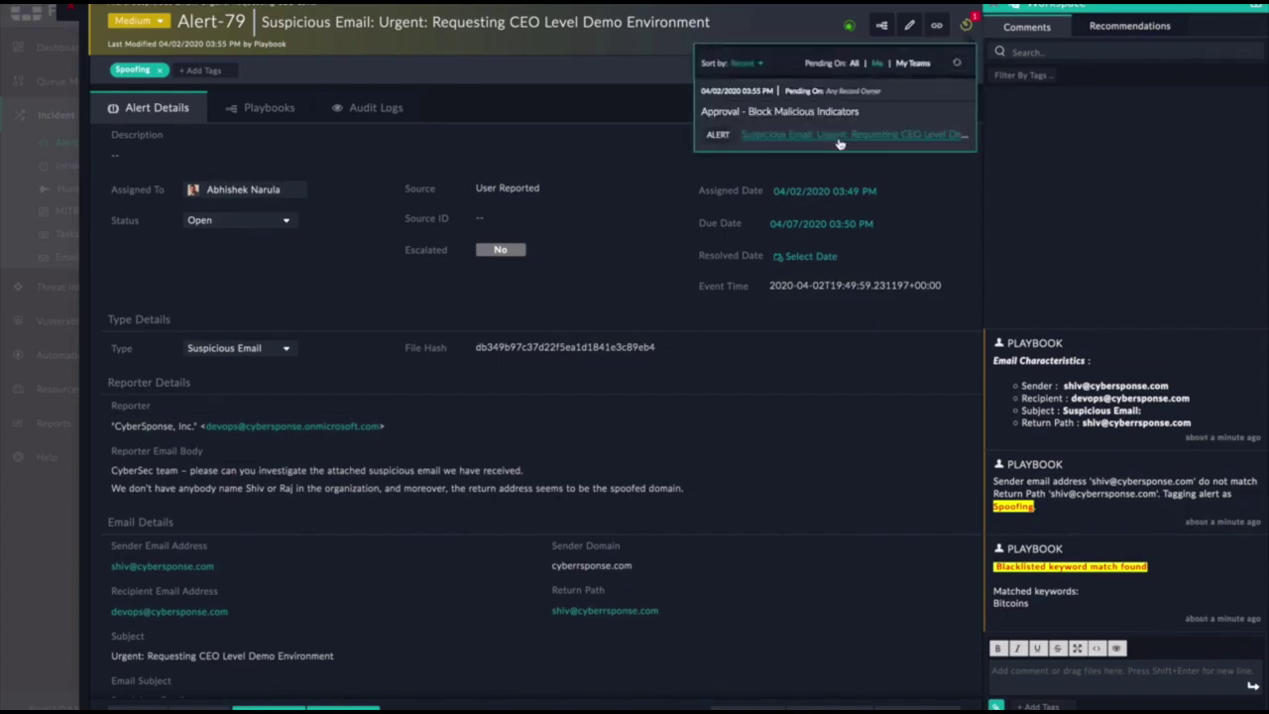
click(844, 139)
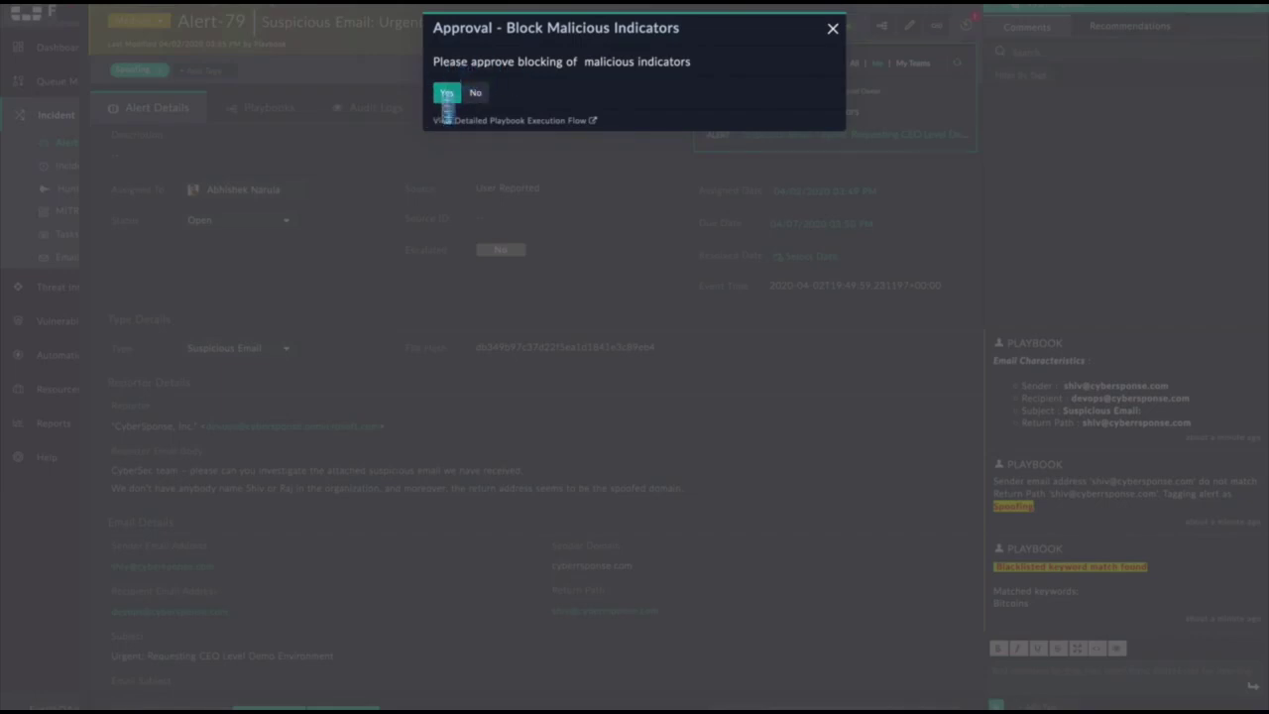
click(446, 93)
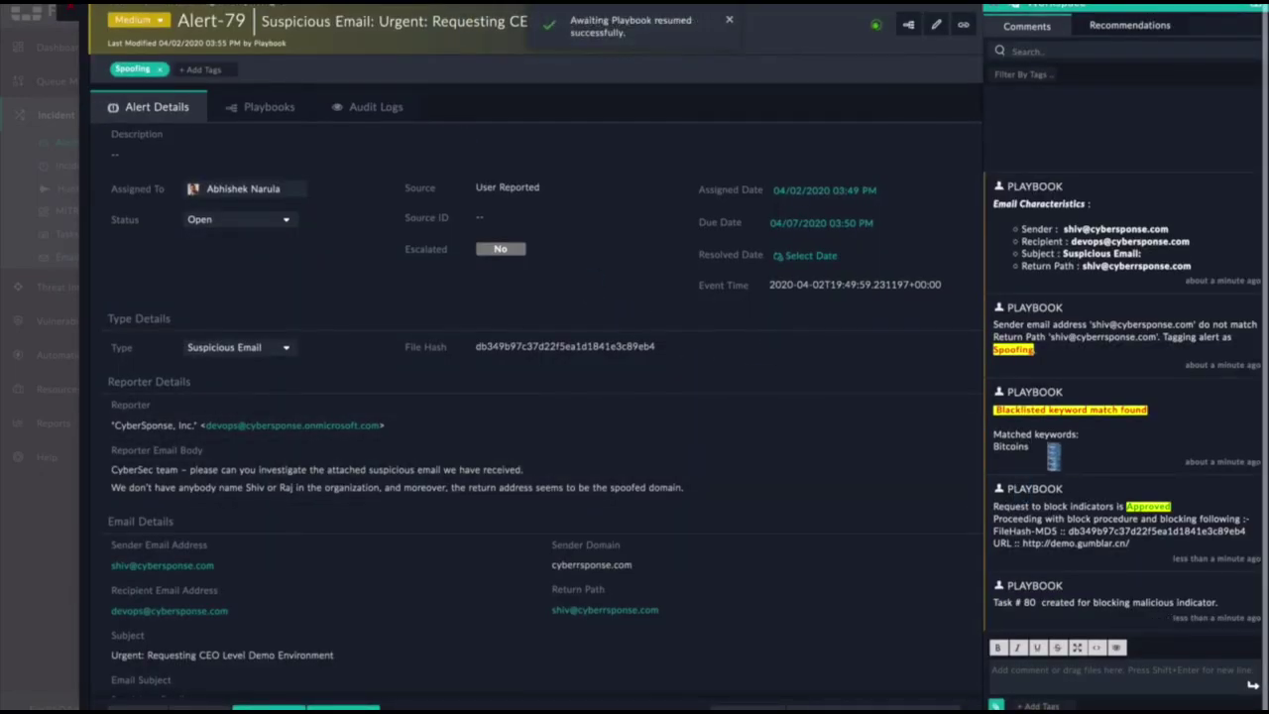
- Review Alert-79's Indicators table and Email Details, then open the alert's action menu
scroll(608, 504, down, 10)
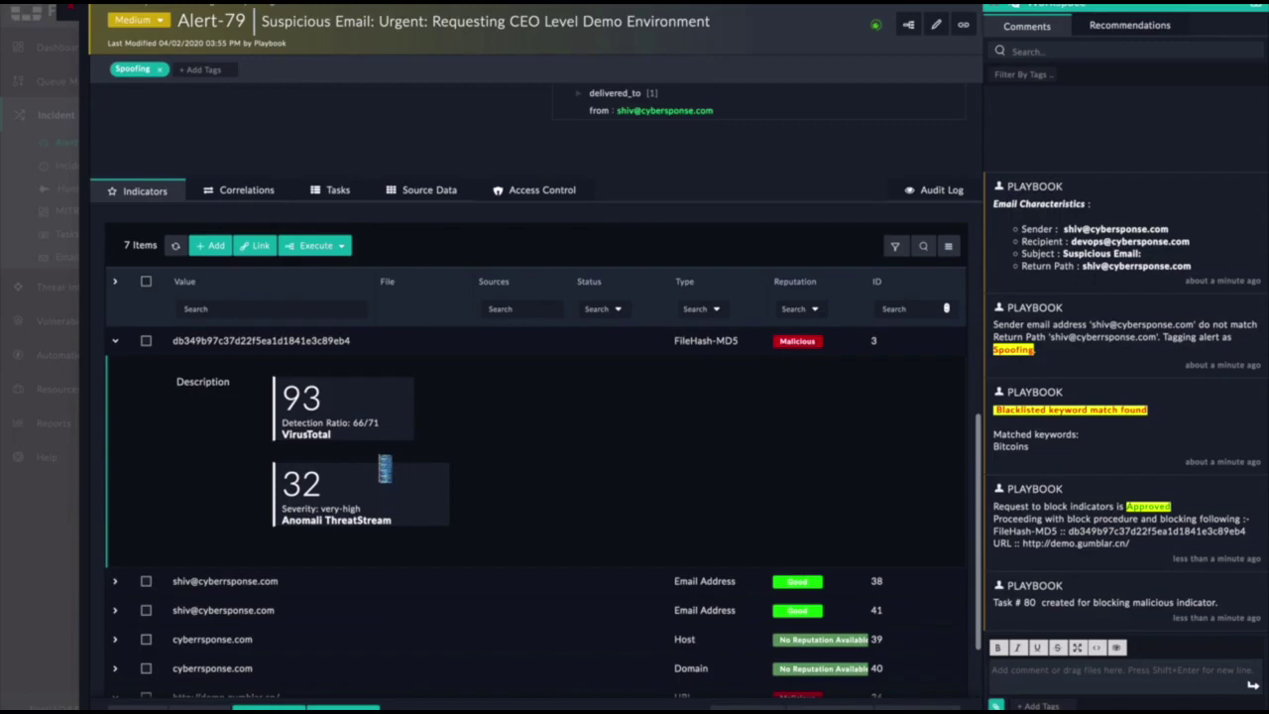
scroll(331, 516, down, 1)
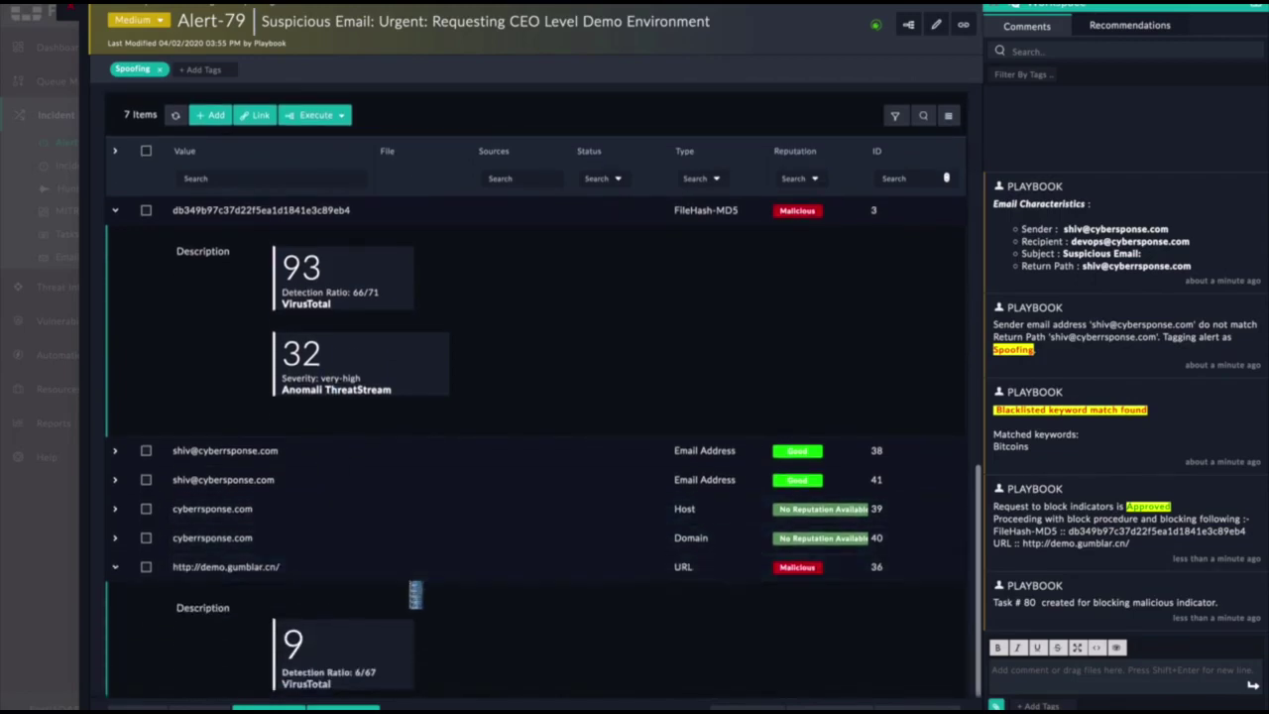
scroll(415, 595, up, 4)
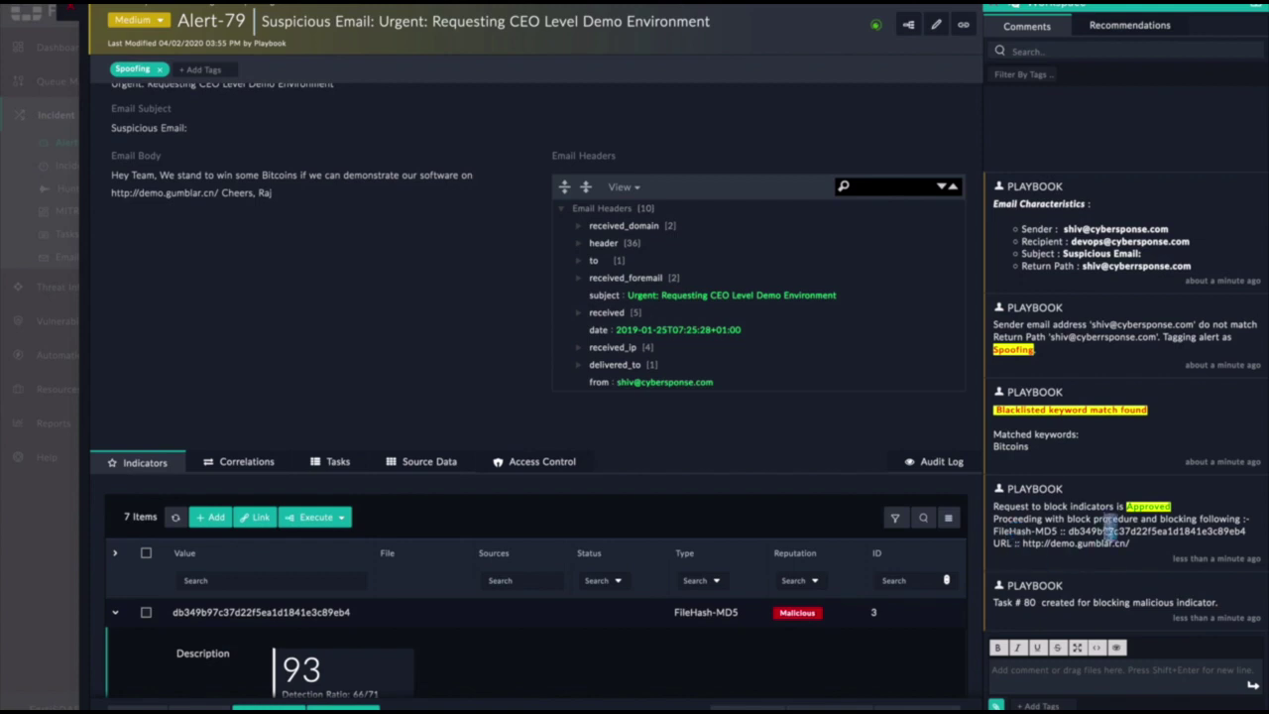
scroll(781, 419, up, 3)
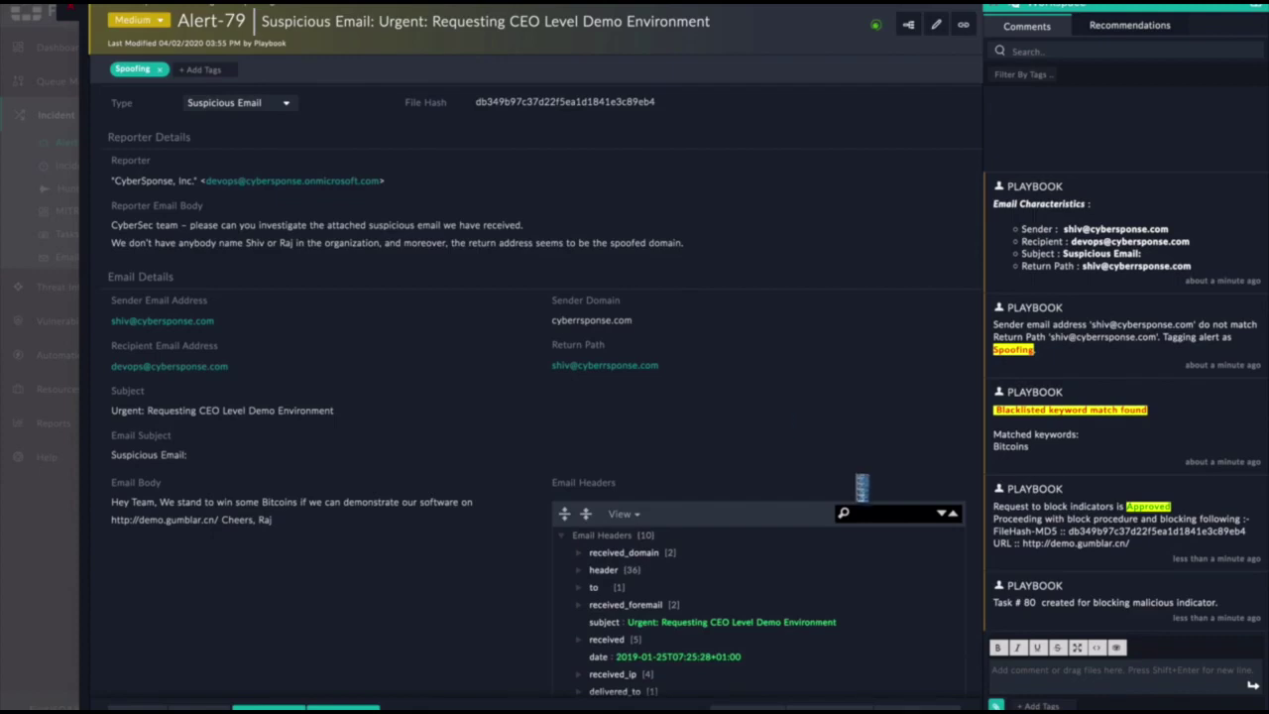
scroll(862, 488, up, 1)
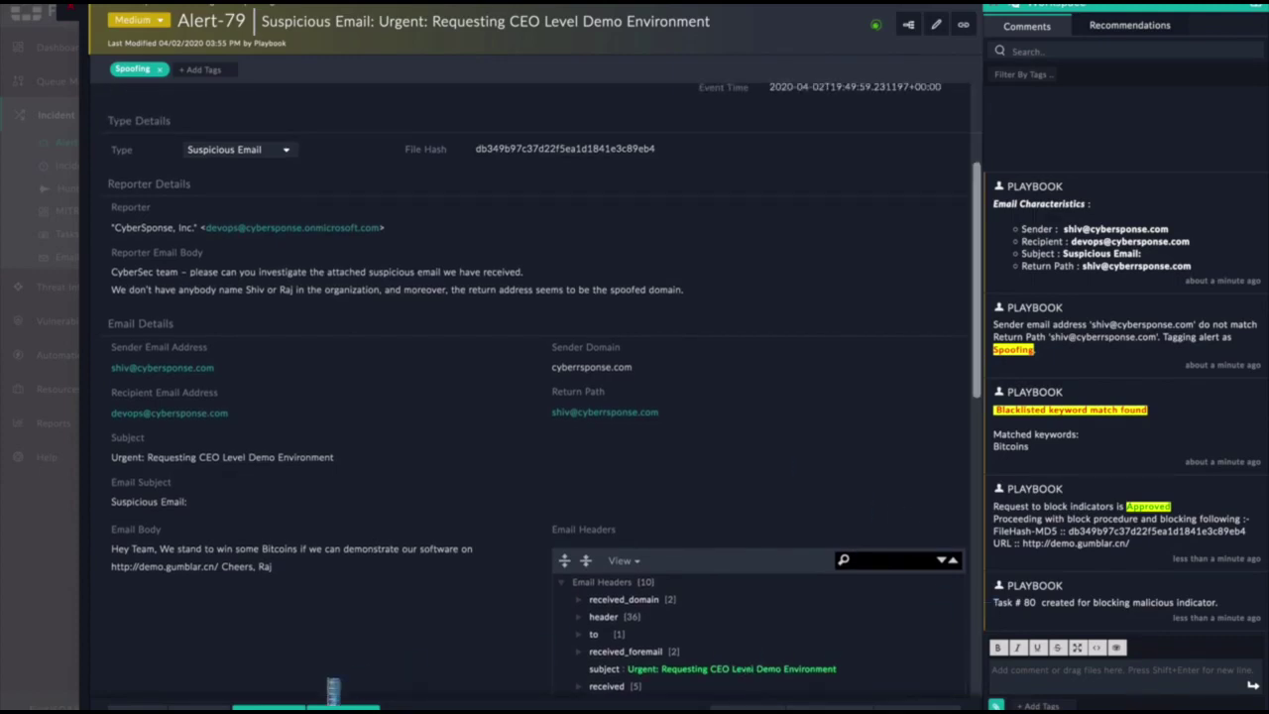
click(269, 707)
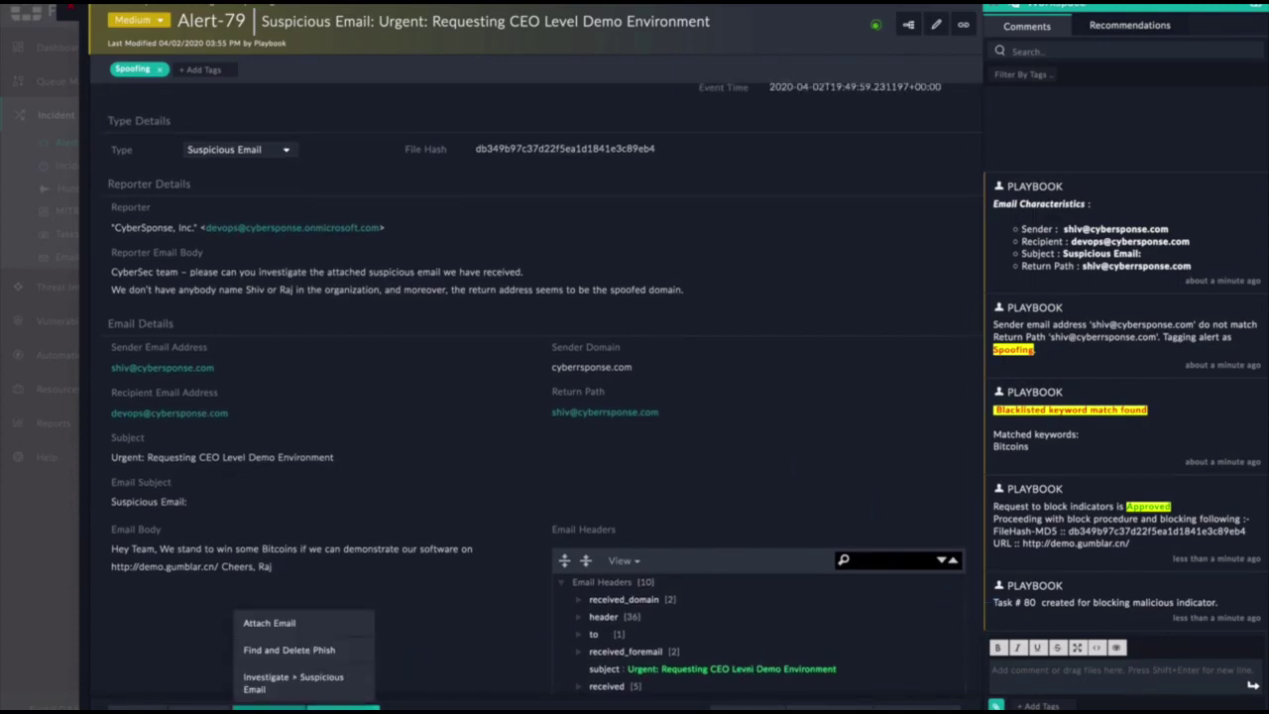
- Run the Find and Delete Phish action, leaving its block-sender prompt unanswered
click(294, 652)
scroll(1152, 478, down, 2)
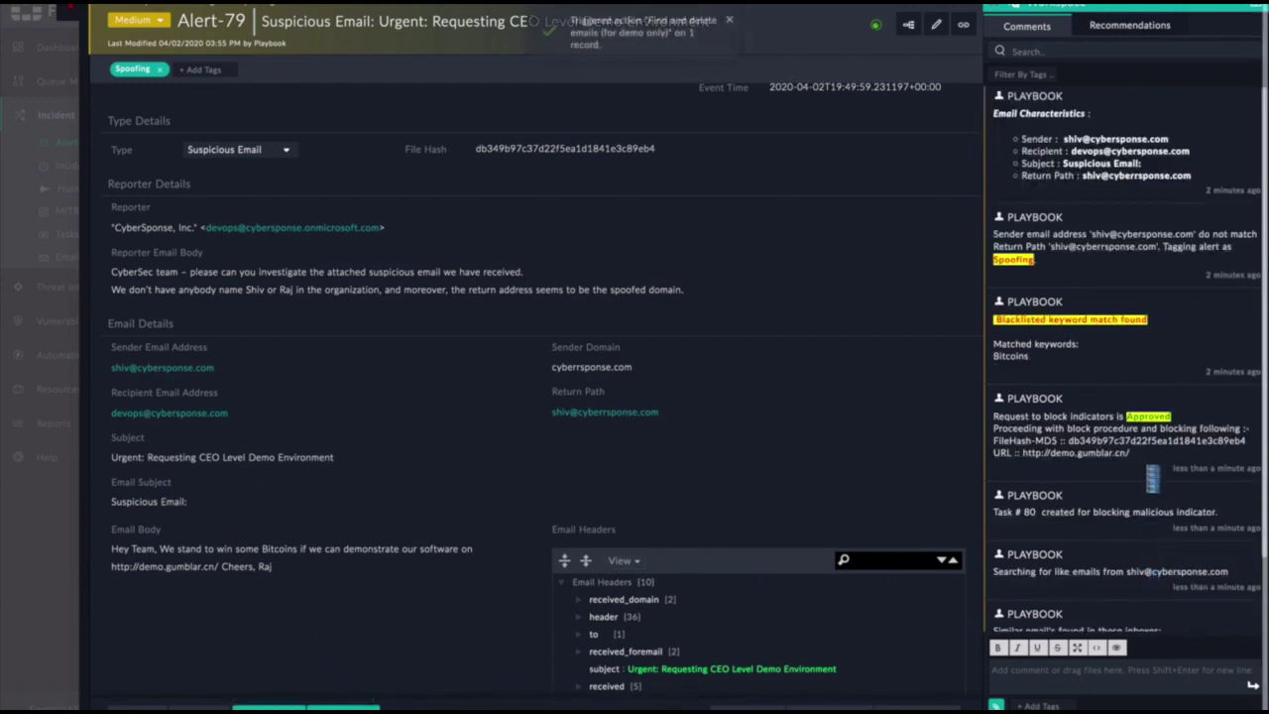
scroll(1152, 479, down, 2)
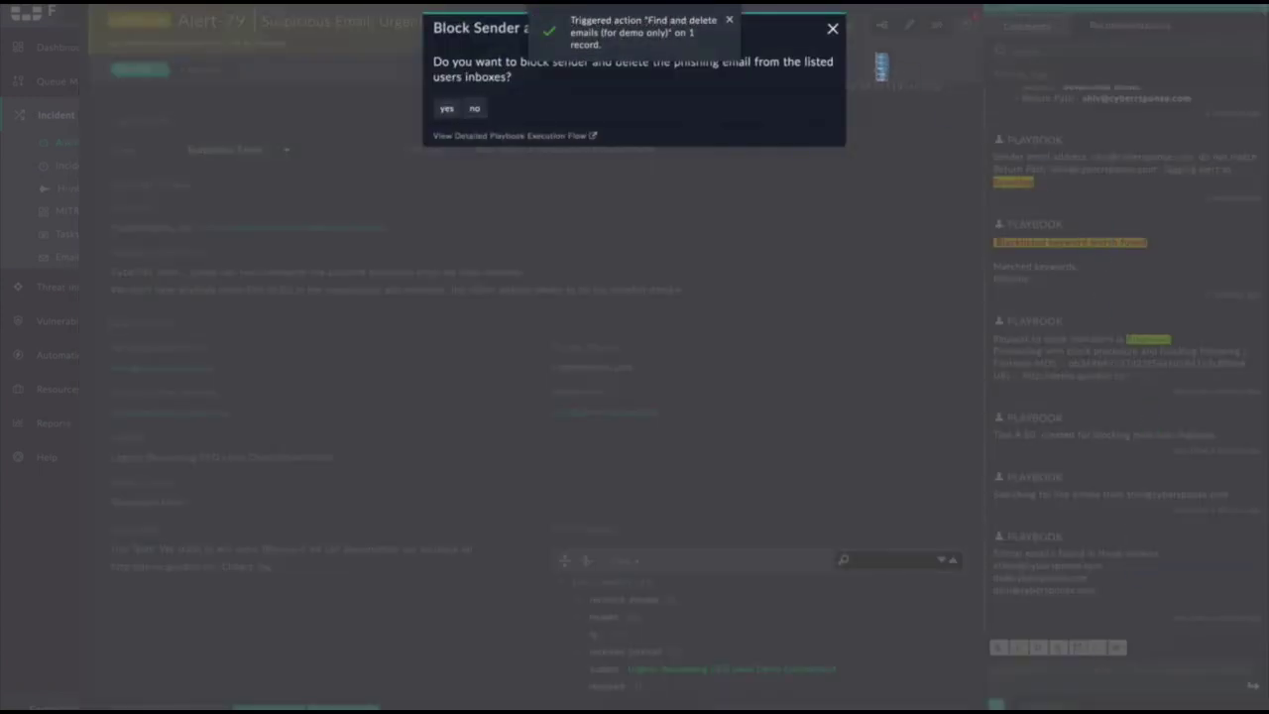
click(832, 29)
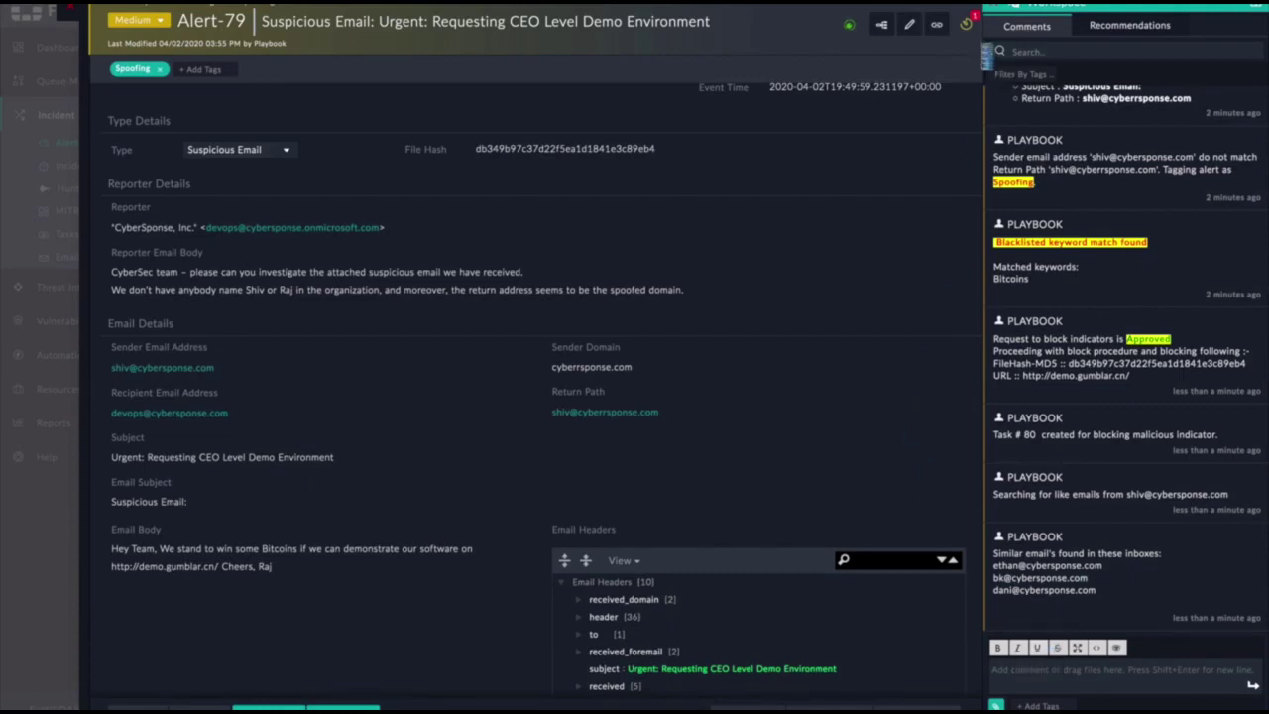
- Approve the pending Block Sender and Delete Email request from the approvals list
click(967, 25)
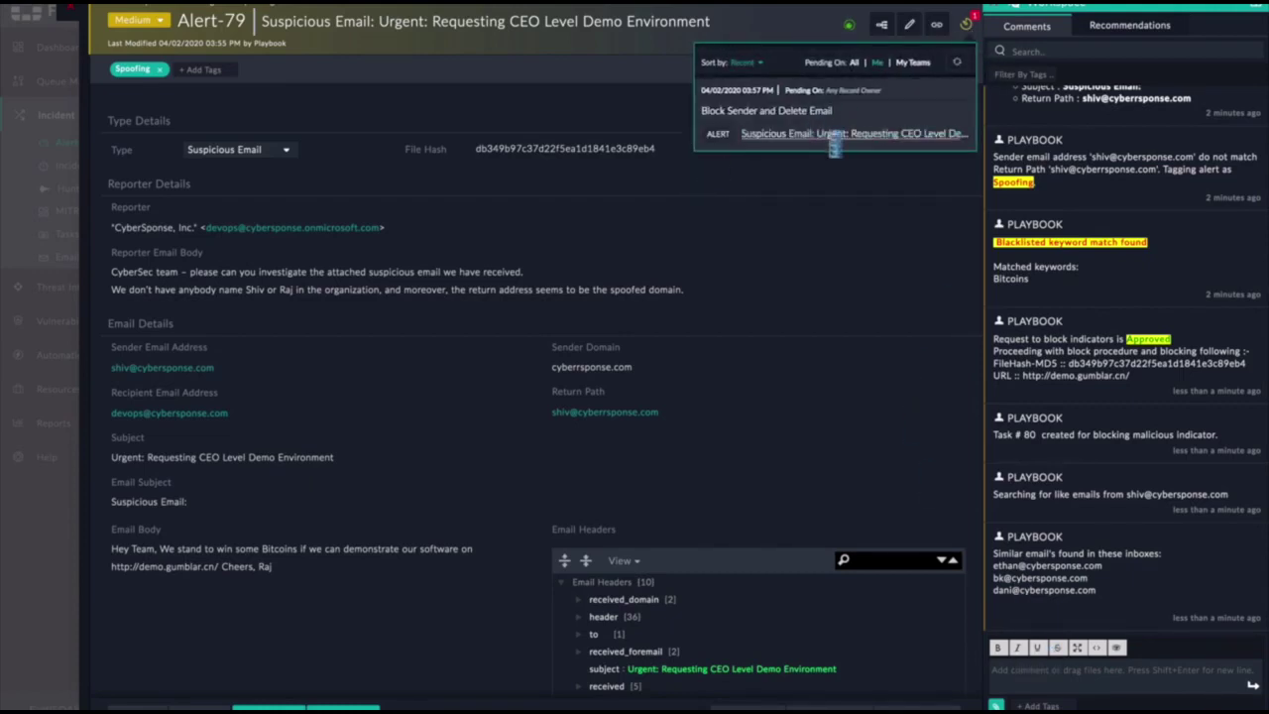
click(835, 128)
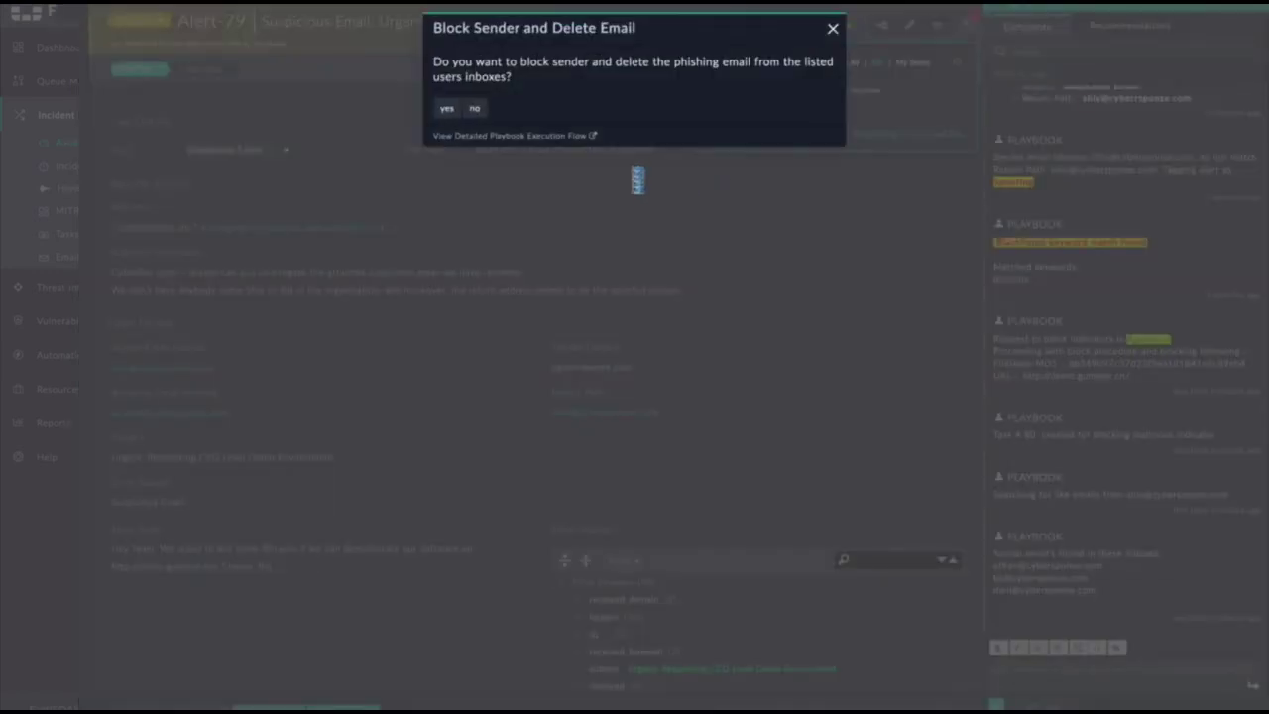
click(446, 109)
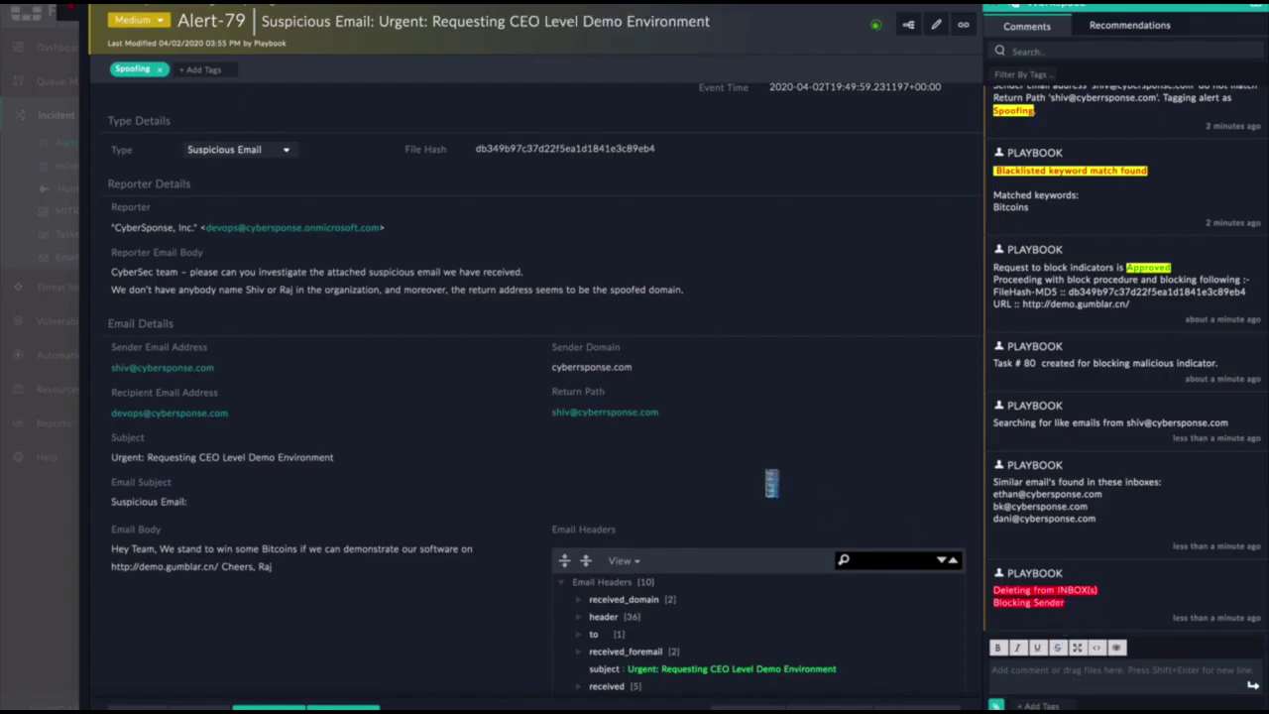
scroll(496, 294, up, 2)
- Set Alert-79 to Closed with closure notes 'email blocked, deleted accross network'
click(287, 222)
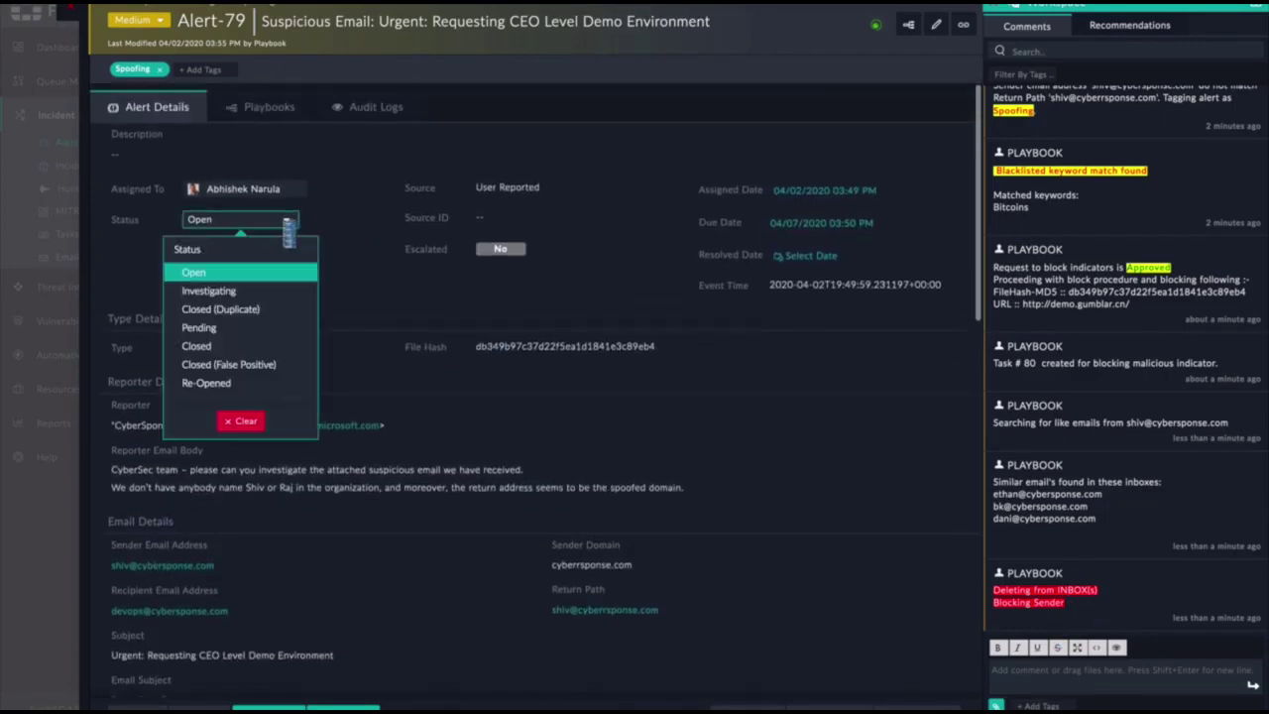
click(238, 347)
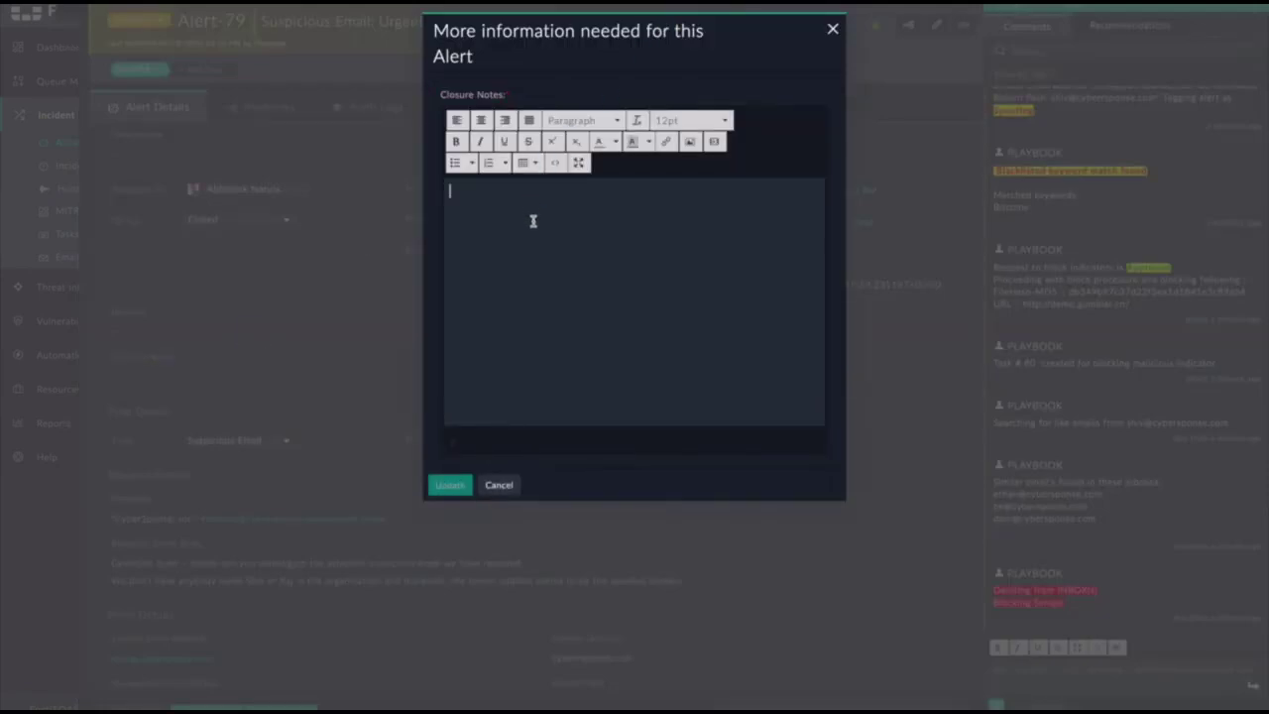
text(emaile)
key(BackSpace)
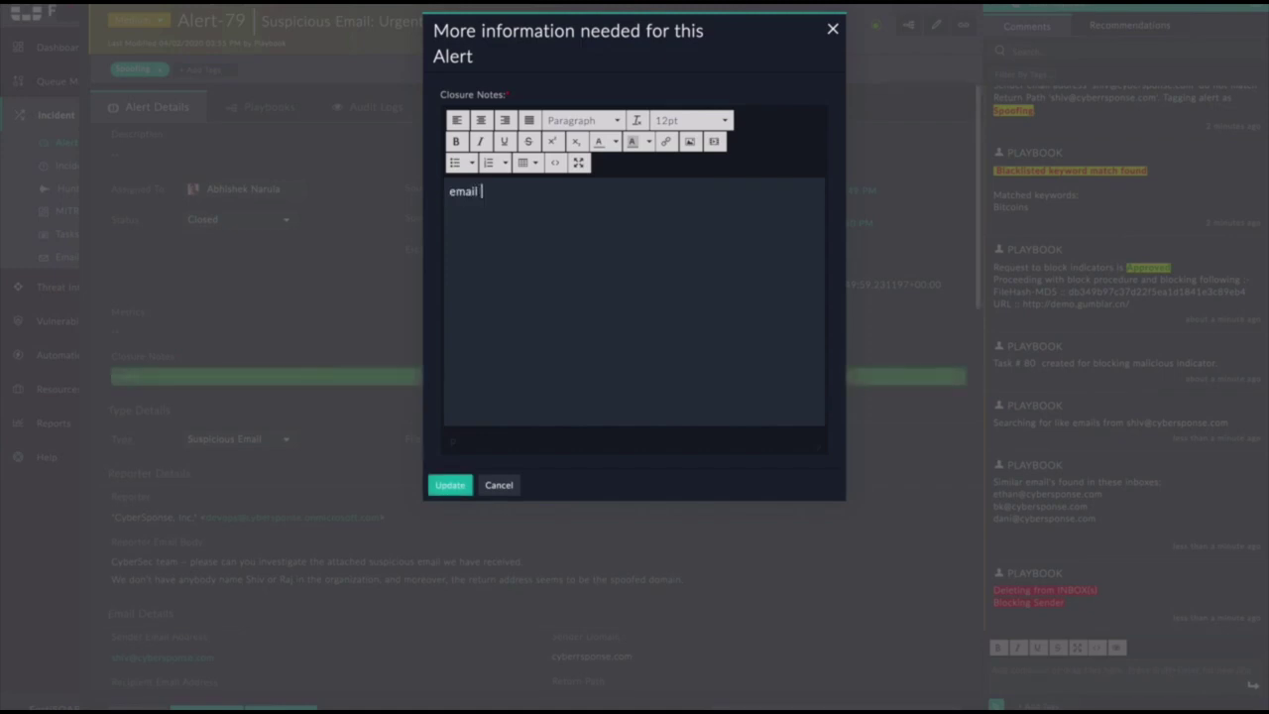
text(blocked)
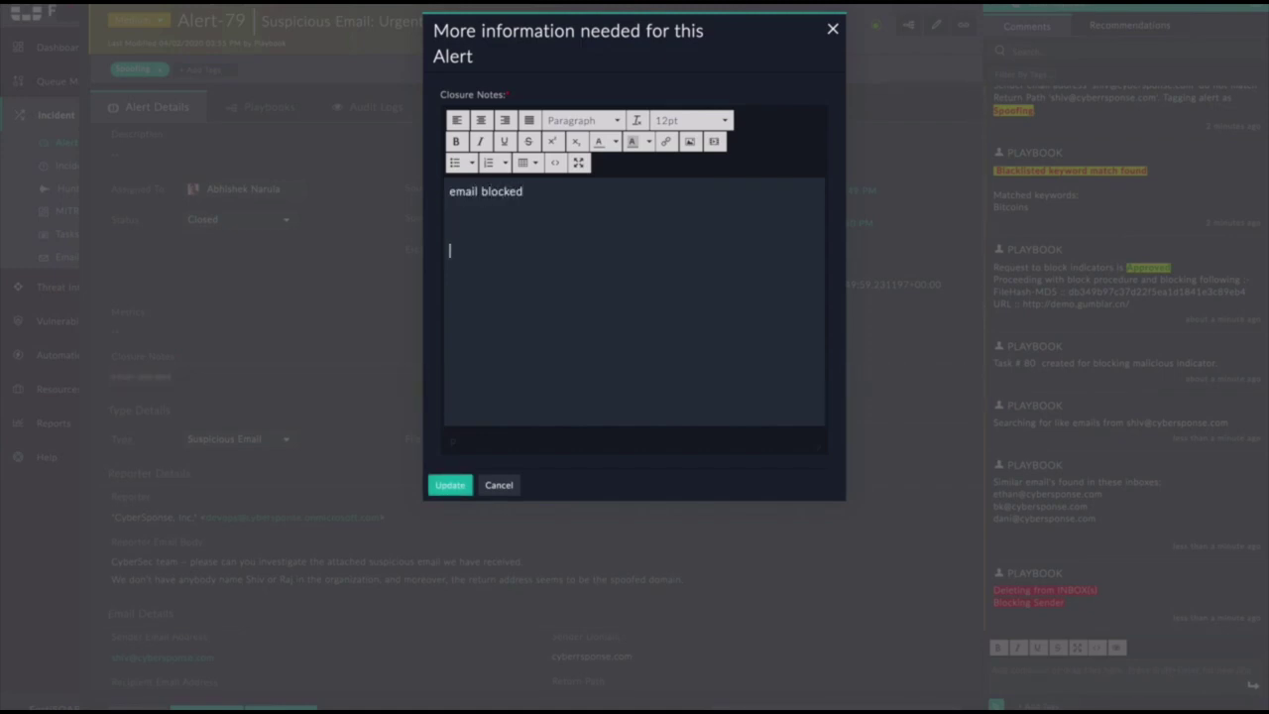
key(BackSpace)
text(deleted )
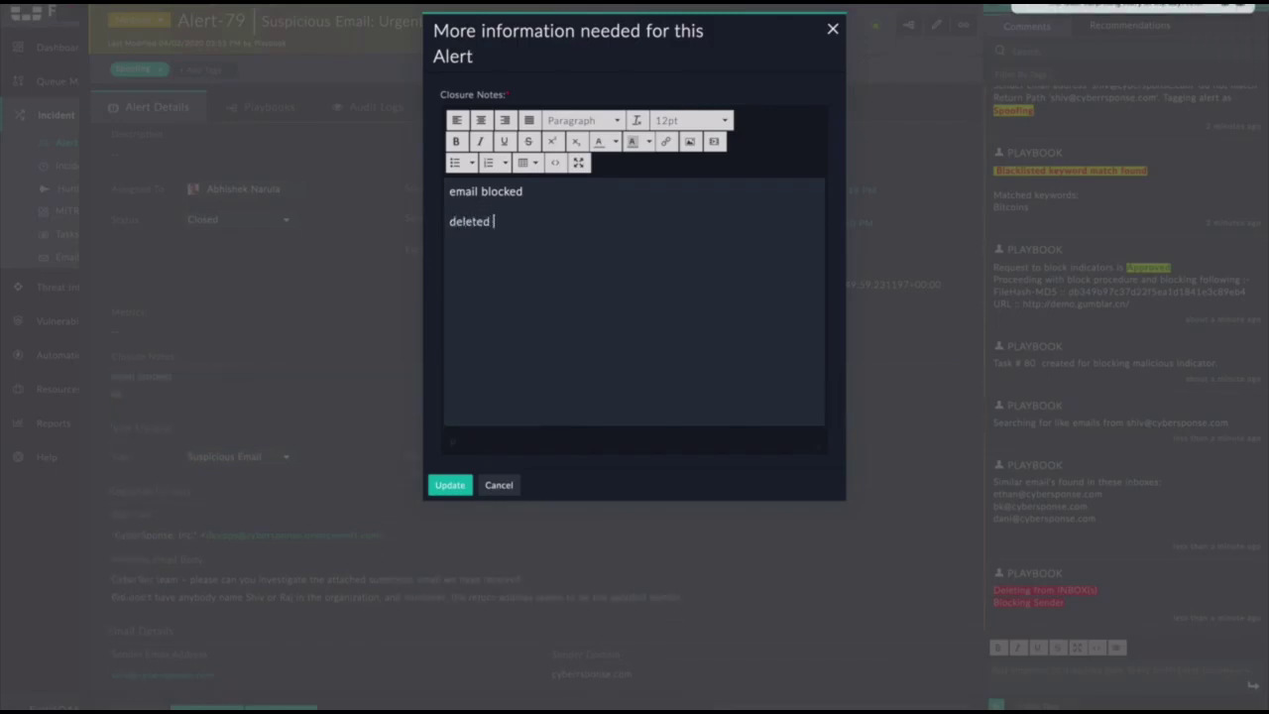
text(accross network)
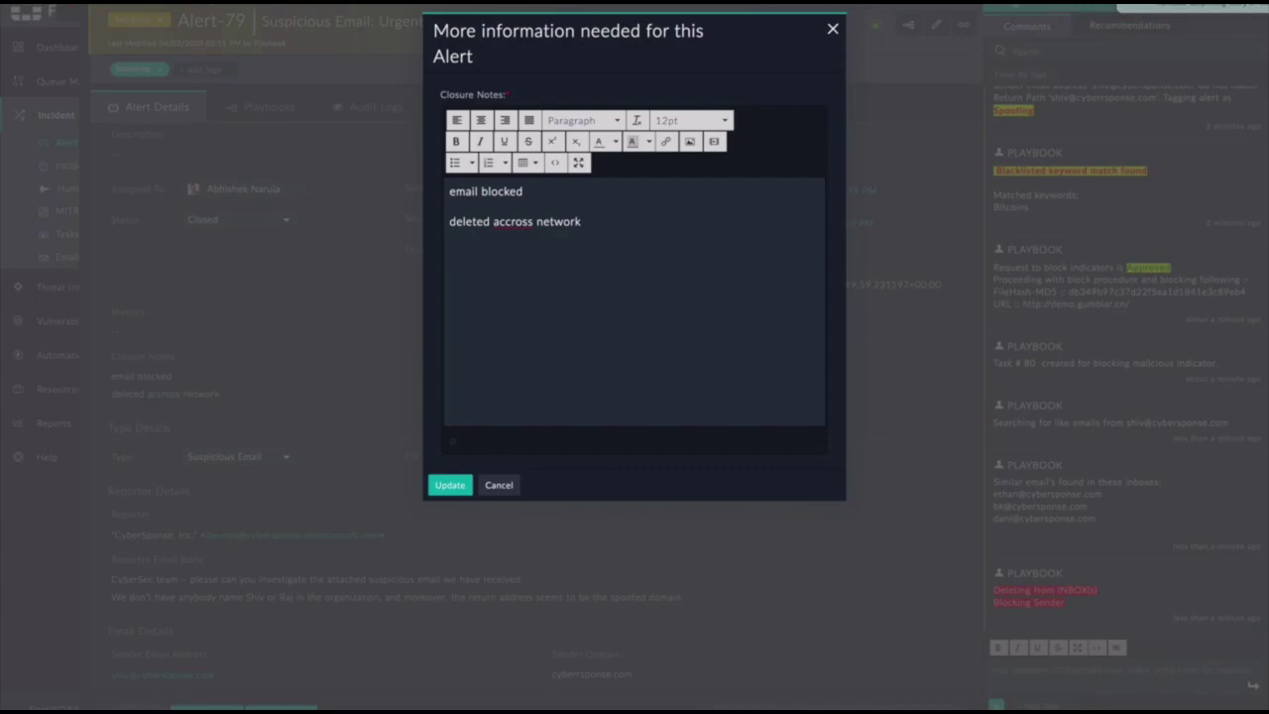
key(BackSpace)
click(462, 492)
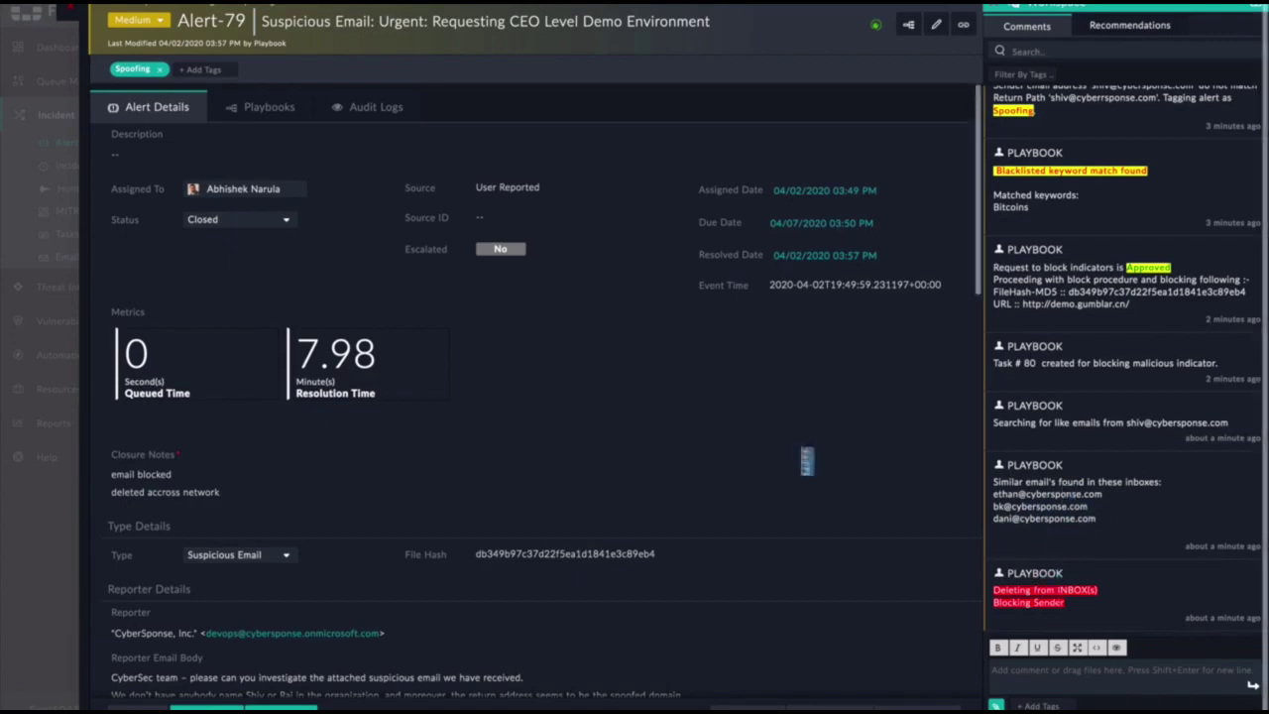
- Close the Alert-79 record to return to the Alerts list, where it shows Closed
scroll(805, 460, down, 2)
scroll(805, 460, up, 2)
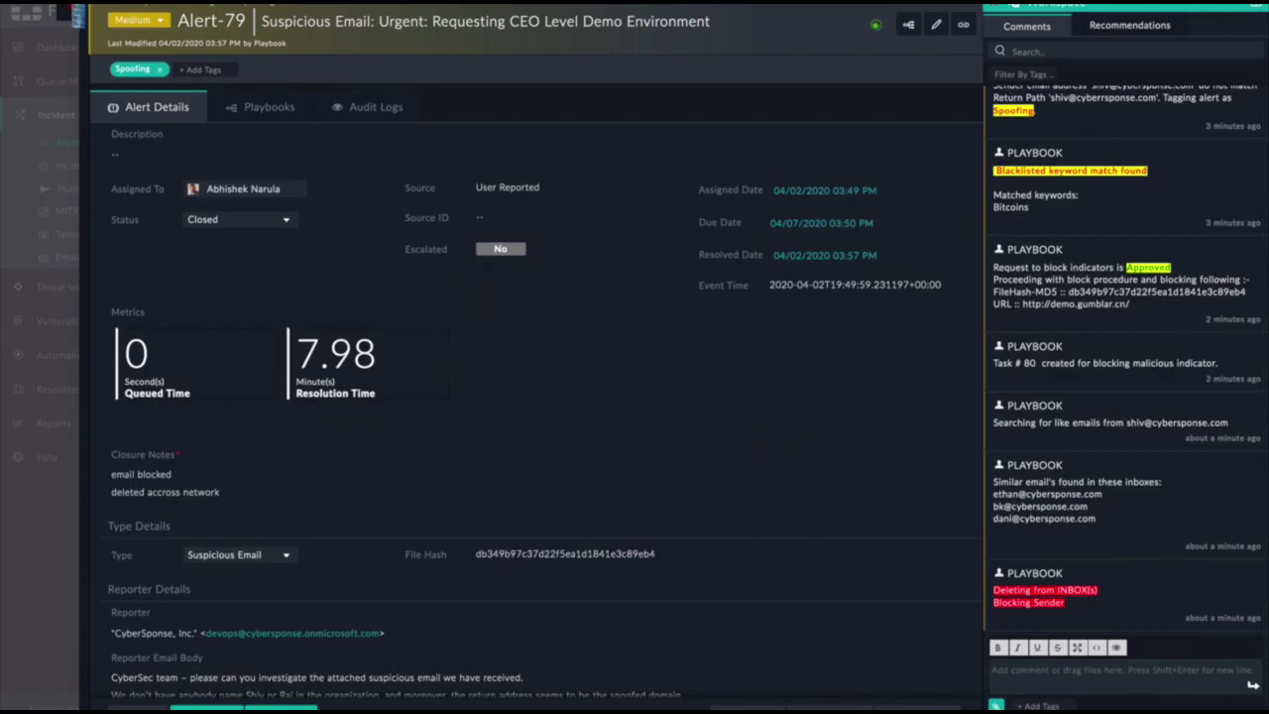
click(45, 20)
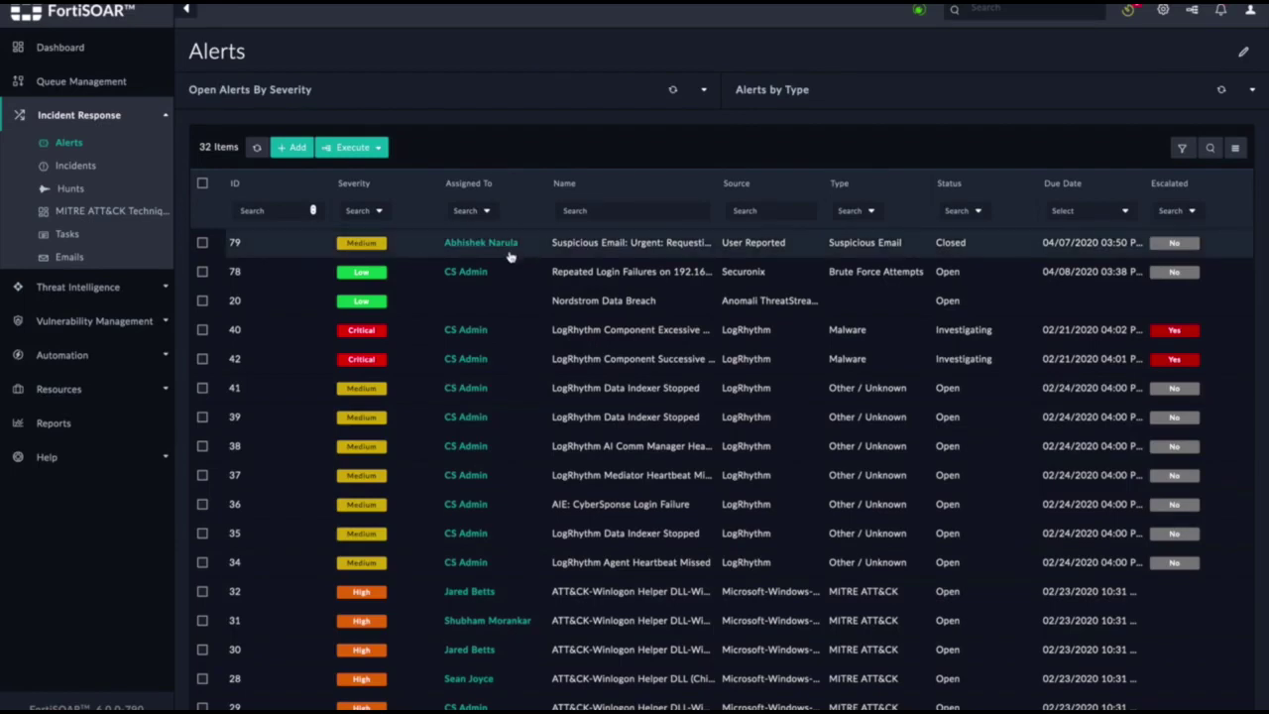
- Run Investigate Brute Force on Alert-78 and review its five indicators, including 208.91.114.181
click(580, 278)
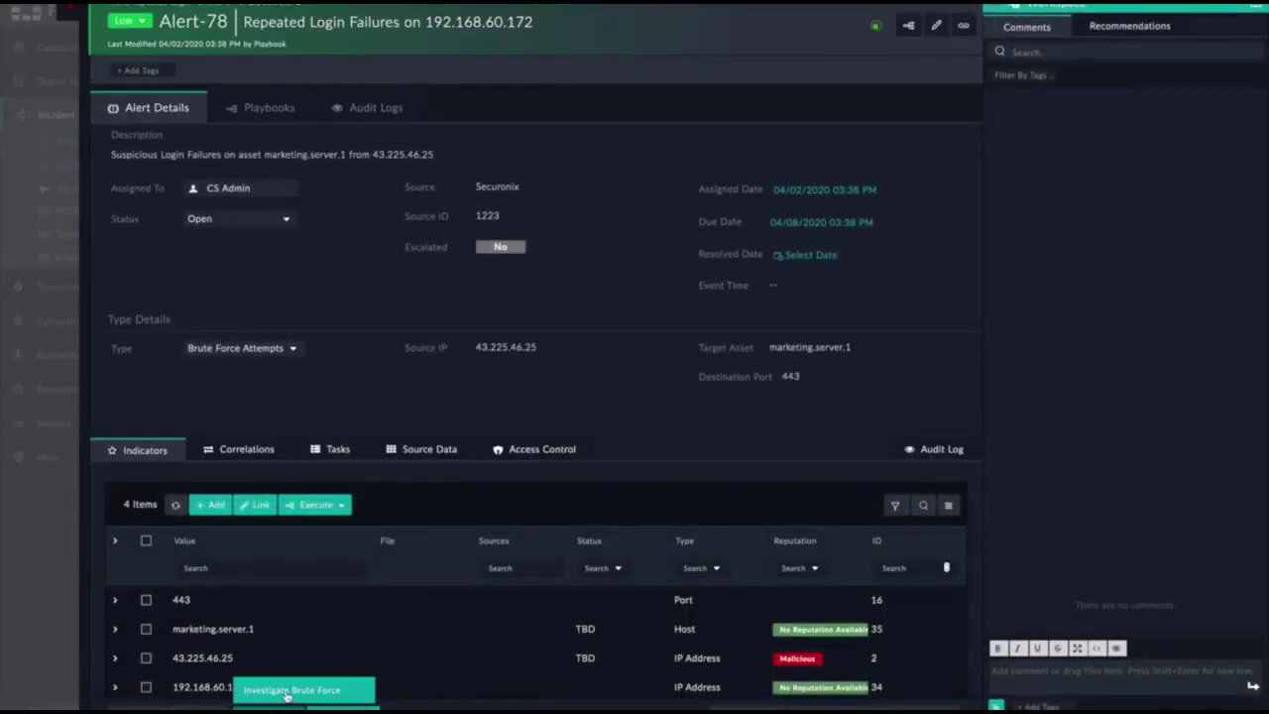
click(282, 702)
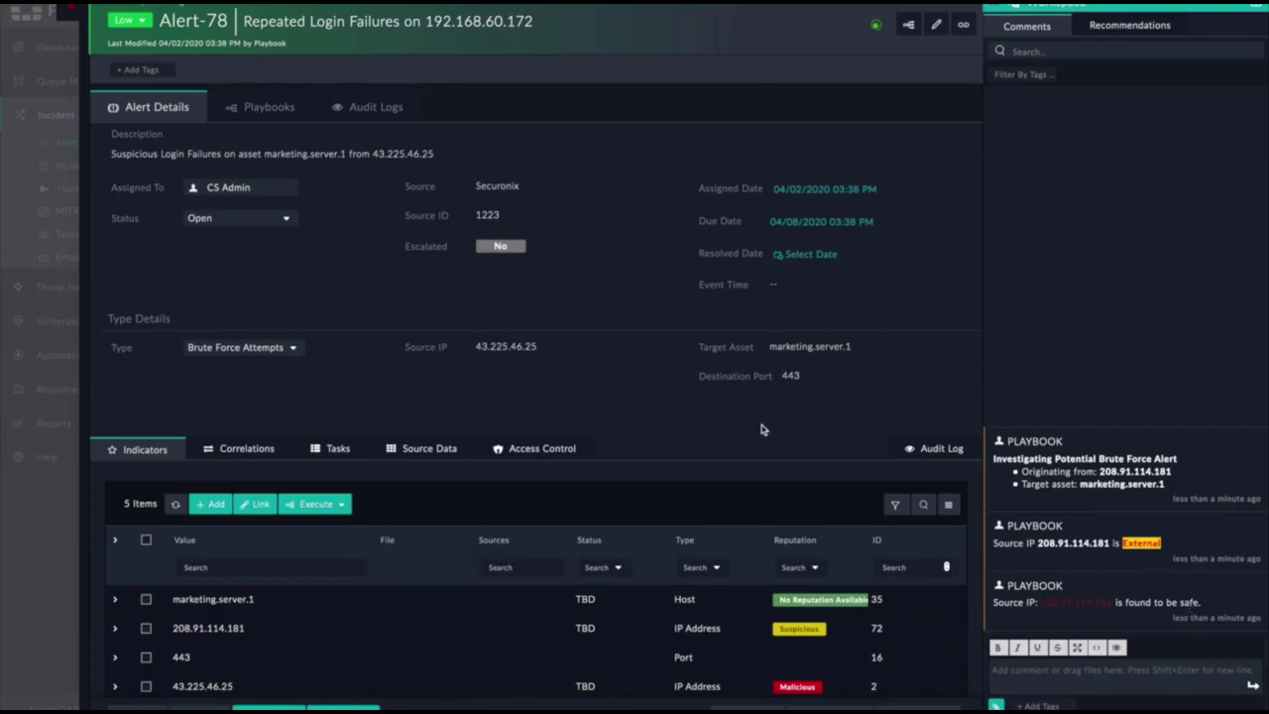
scroll(762, 429, down, 1)
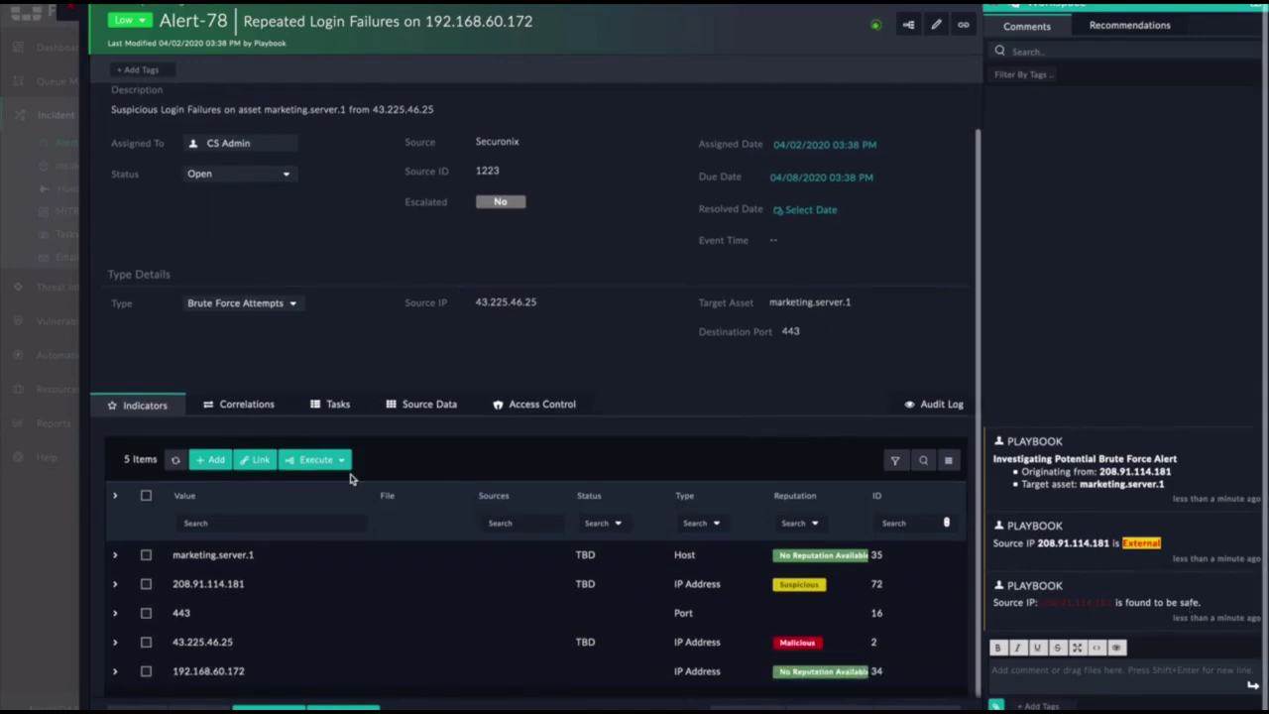
- Open the Indicator (Type IP) Get Reputation playbook from Executed Playbook Logs and inspect its AlienVault and VT steps
click(908, 24)
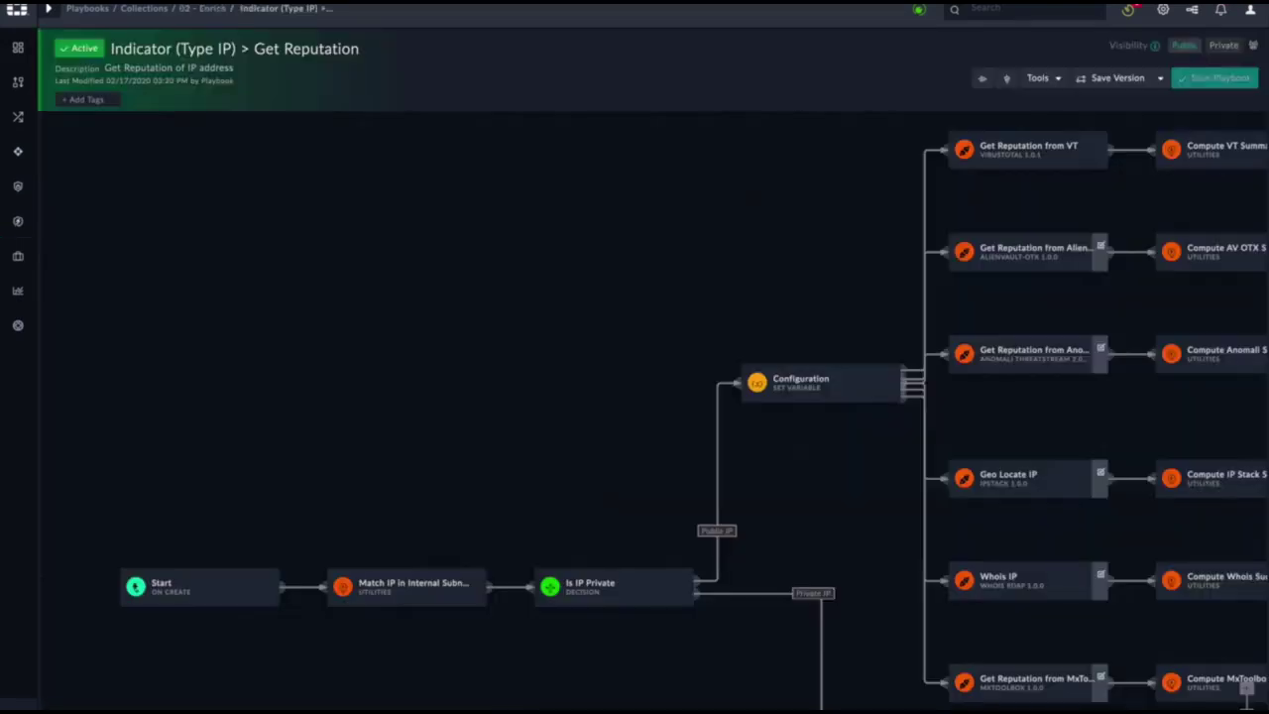
drag(725, 329, 218, 354)
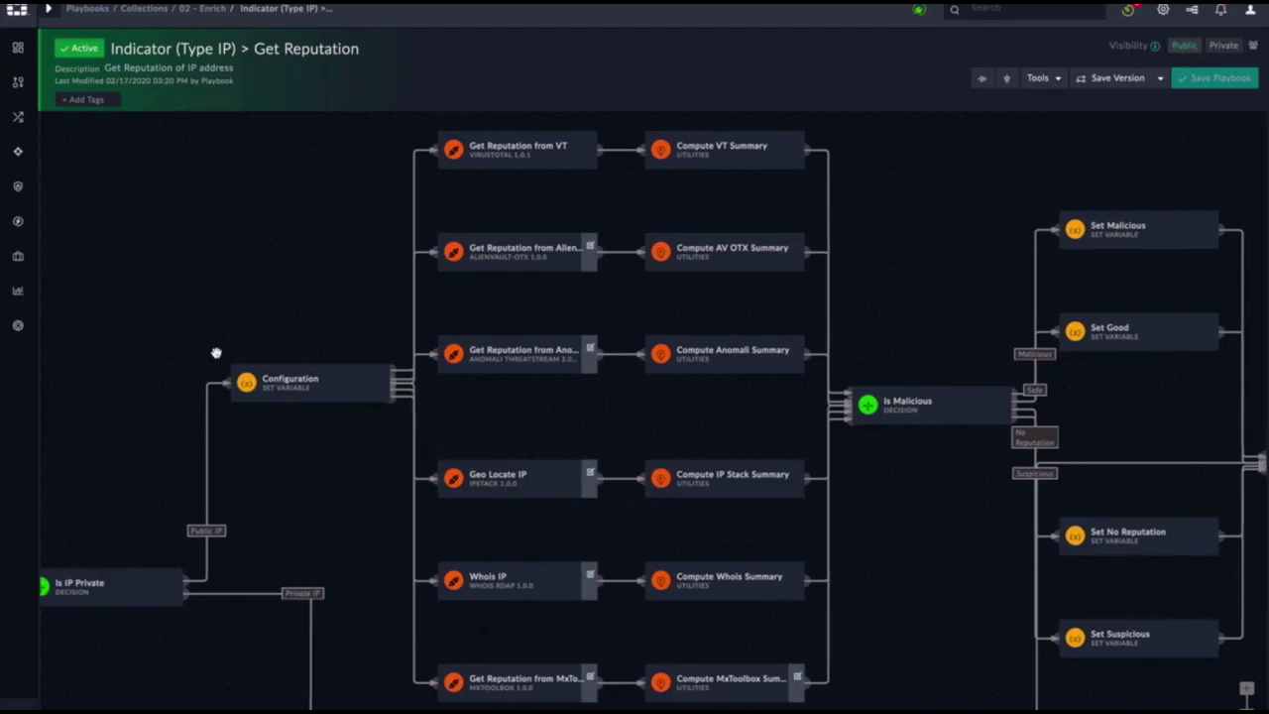
click(439, 256)
click(506, 166)
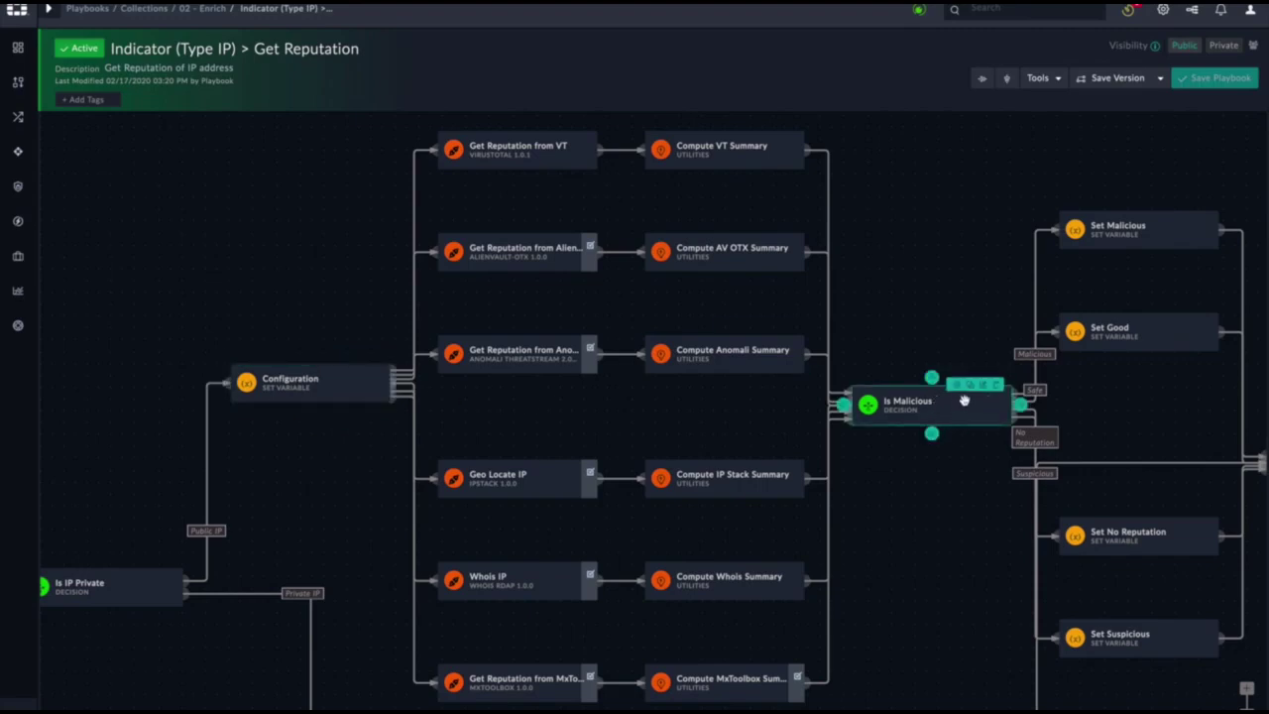
- Add a placeholder step branching from the playbook's Configuration step
drag(974, 331, 725, 310)
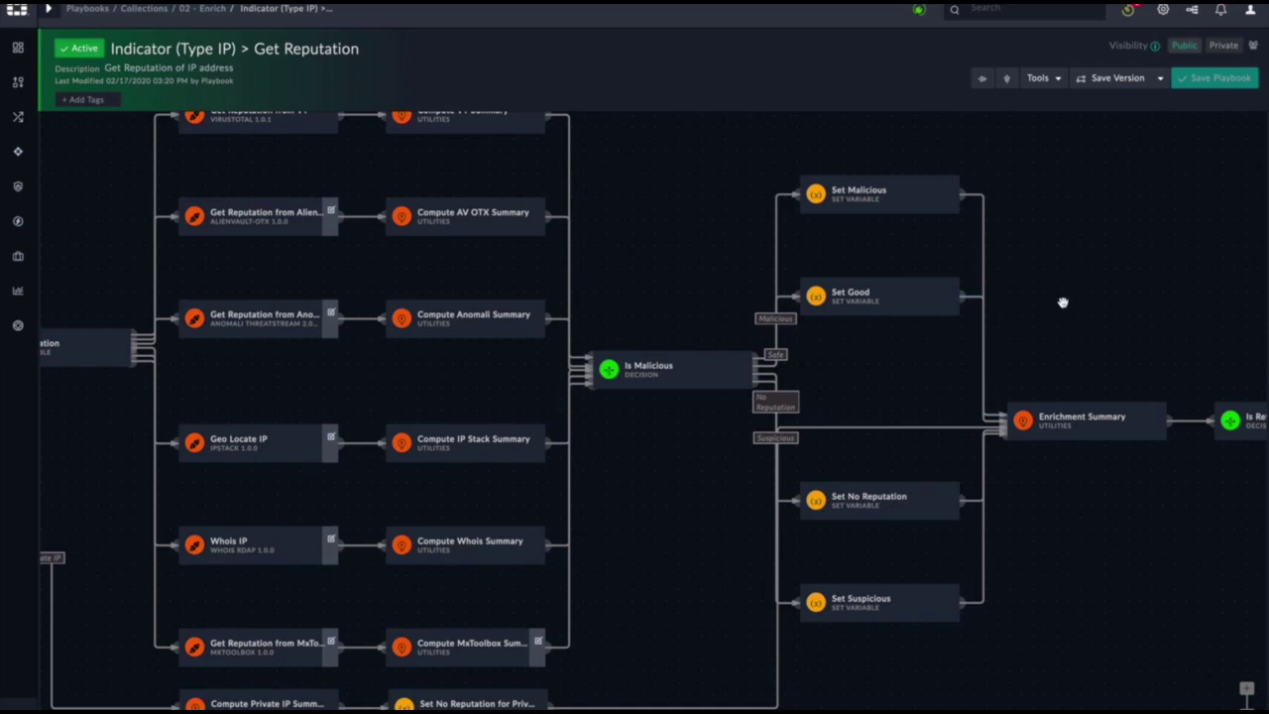
drag(1061, 301, 1197, 379)
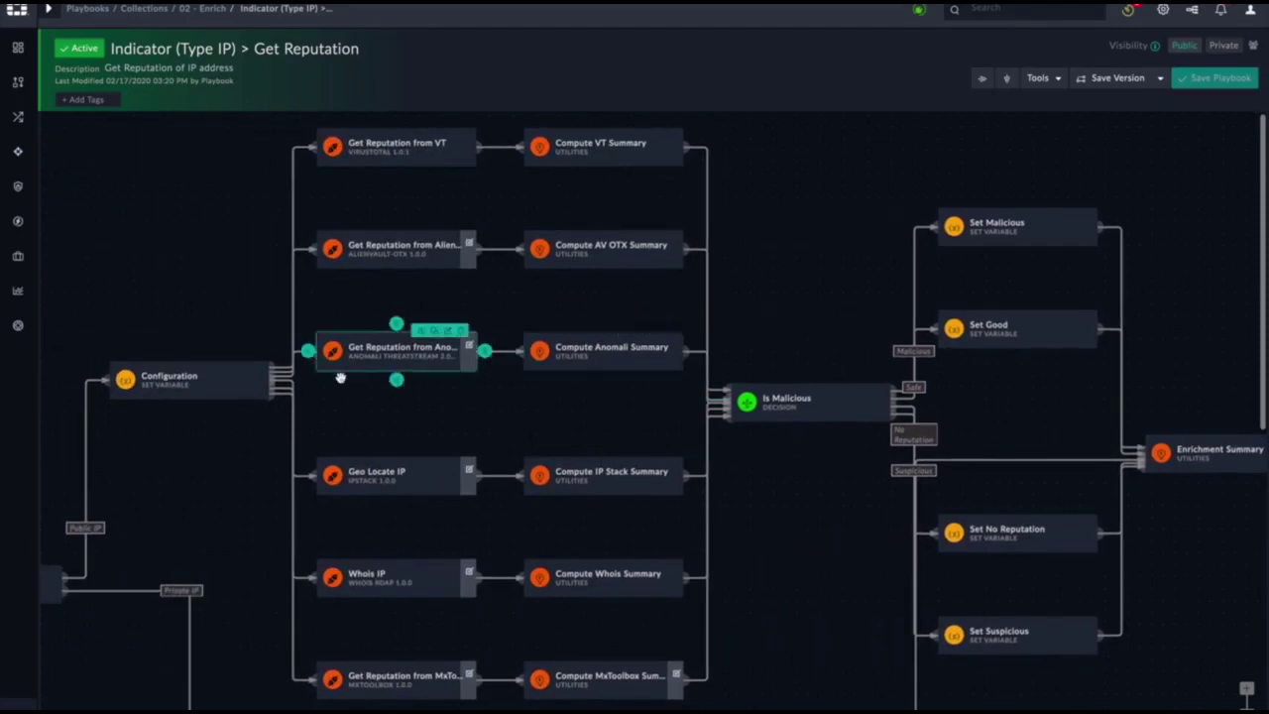
drag(282, 387, 374, 416)
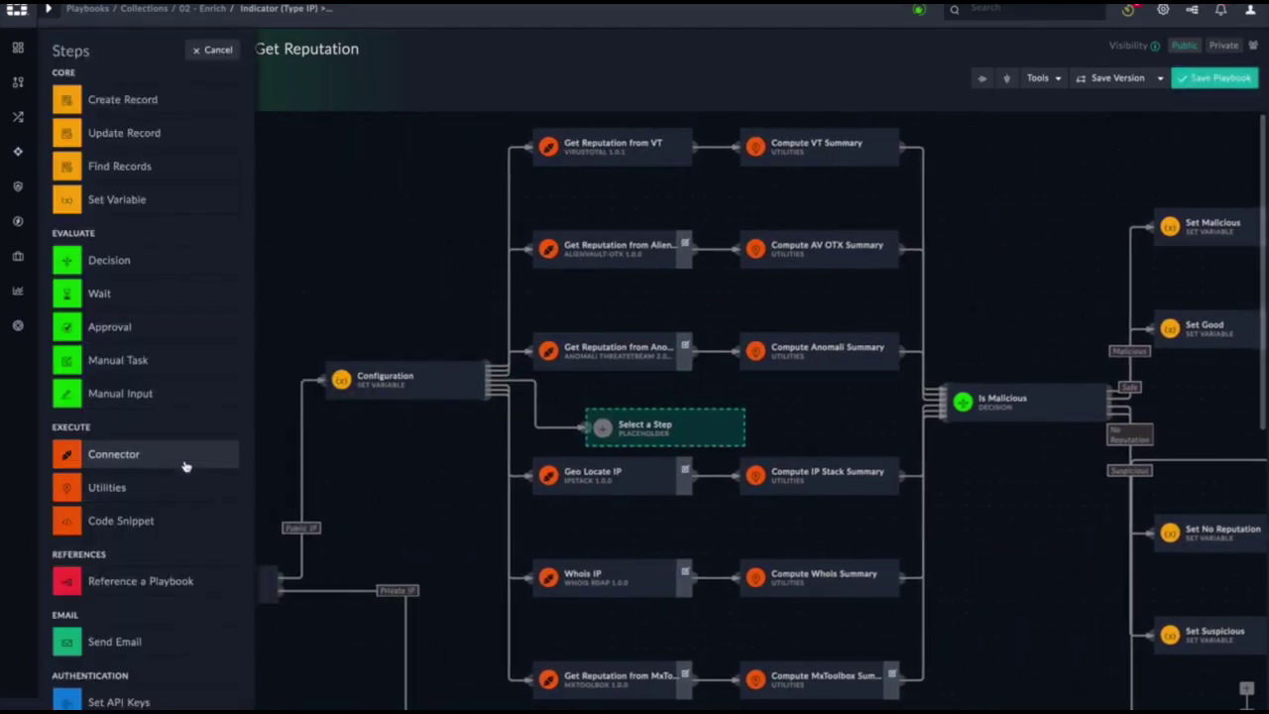
- Browse Connector options for the new step, searching 'fo' then 'ano', and close without choosing
click(184, 462)
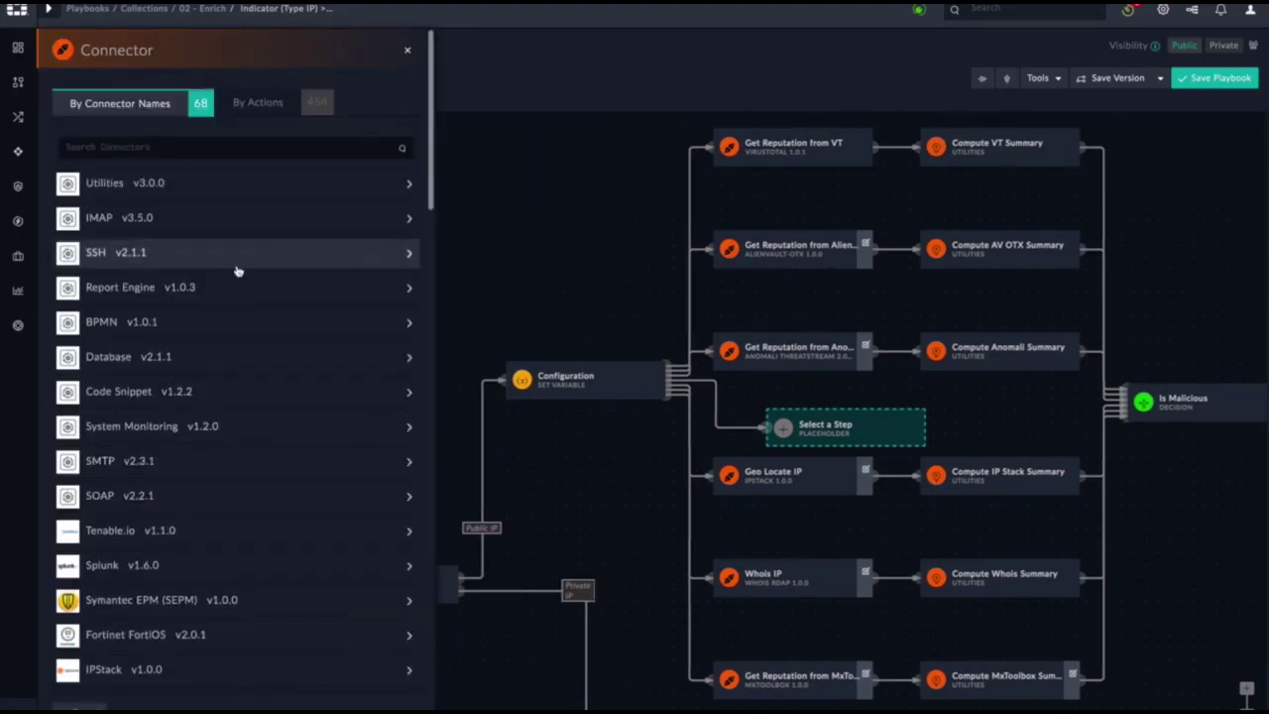
click(249, 145)
text(forti)
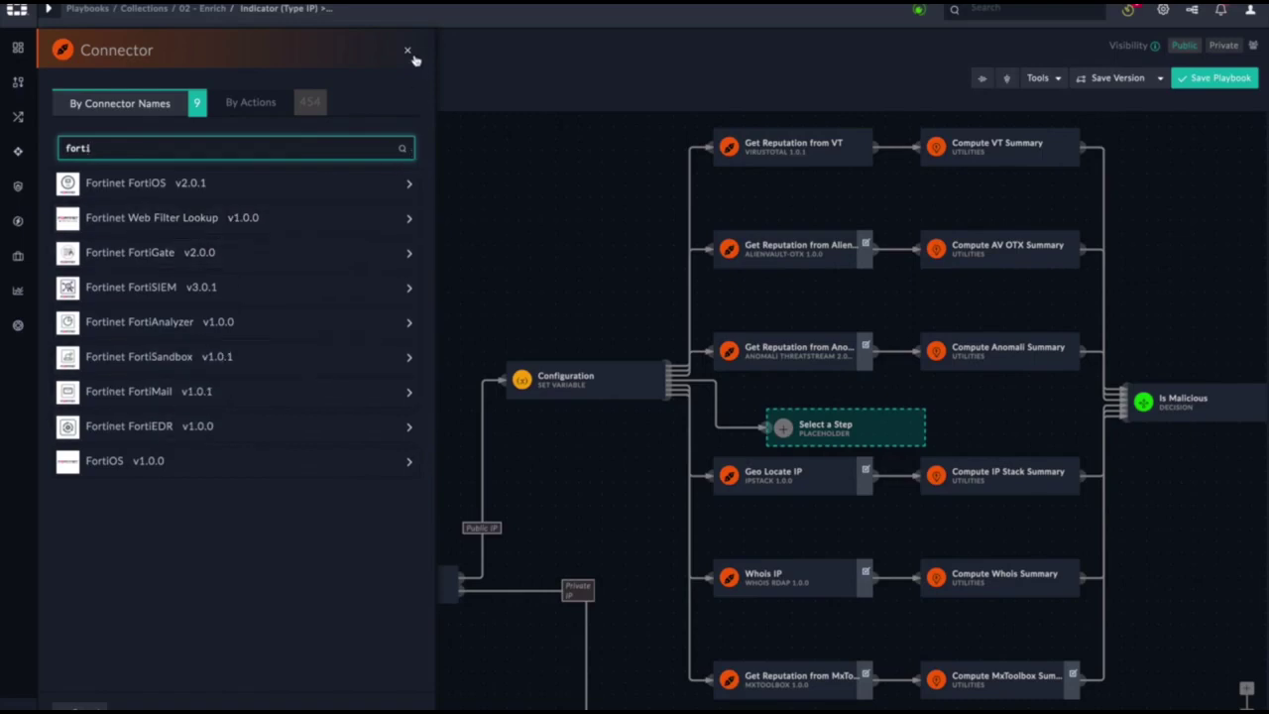
key(BackSpace)
key(BackSpace)
key(BackSpace)
key(BackSpace)
key(BackSpace)
text(ano)
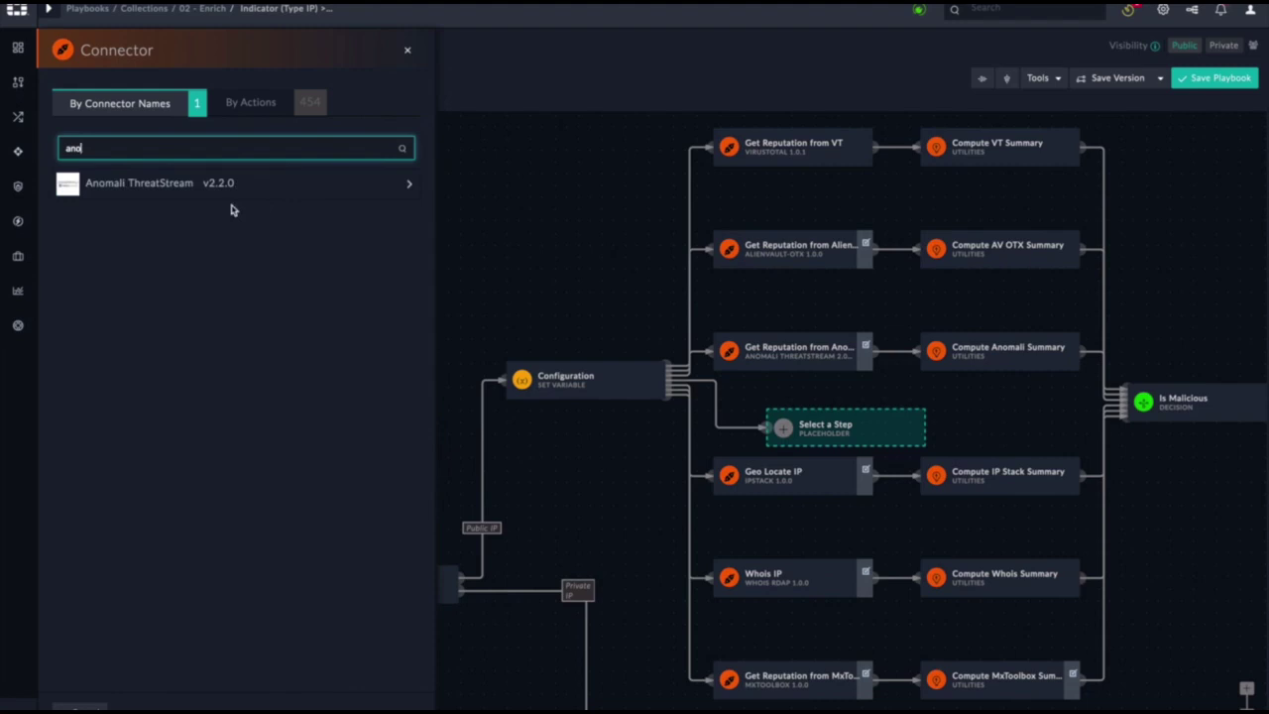
click(407, 49)
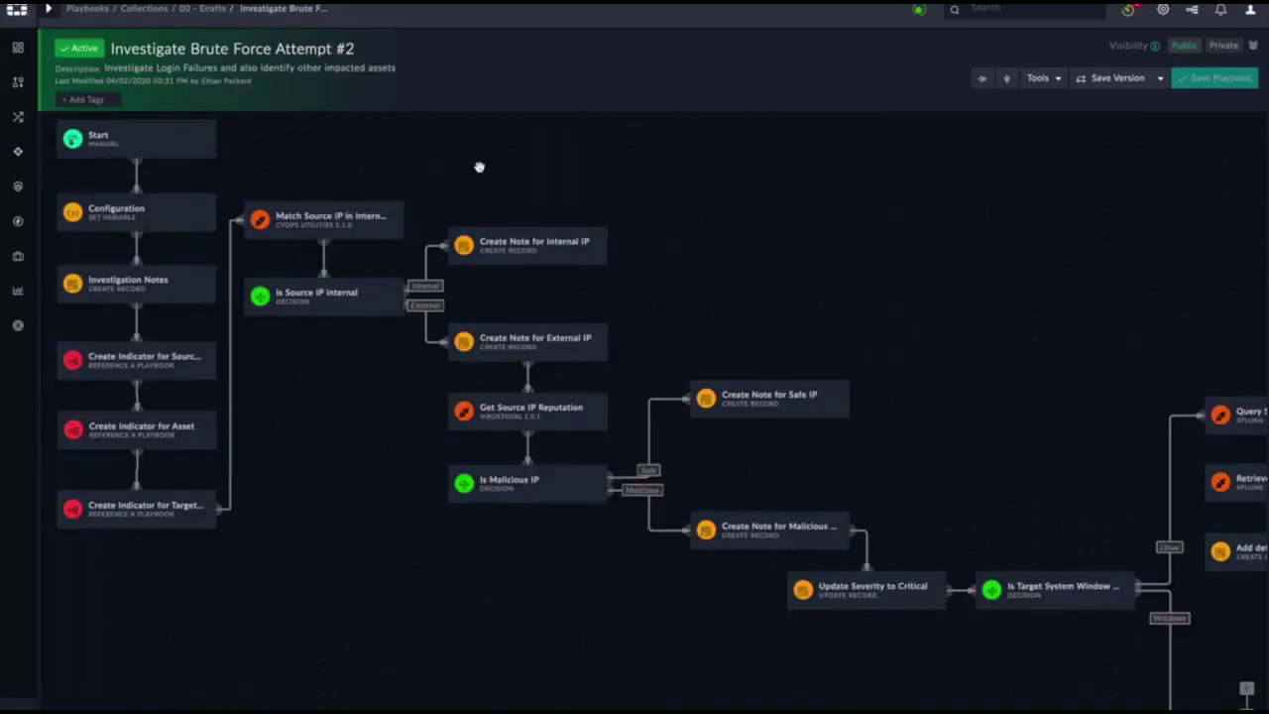
- Branch a new placeholder step off Create Note for Safe IP in Investigate Brute Force Attempt #2
mouse_move(330, 277)
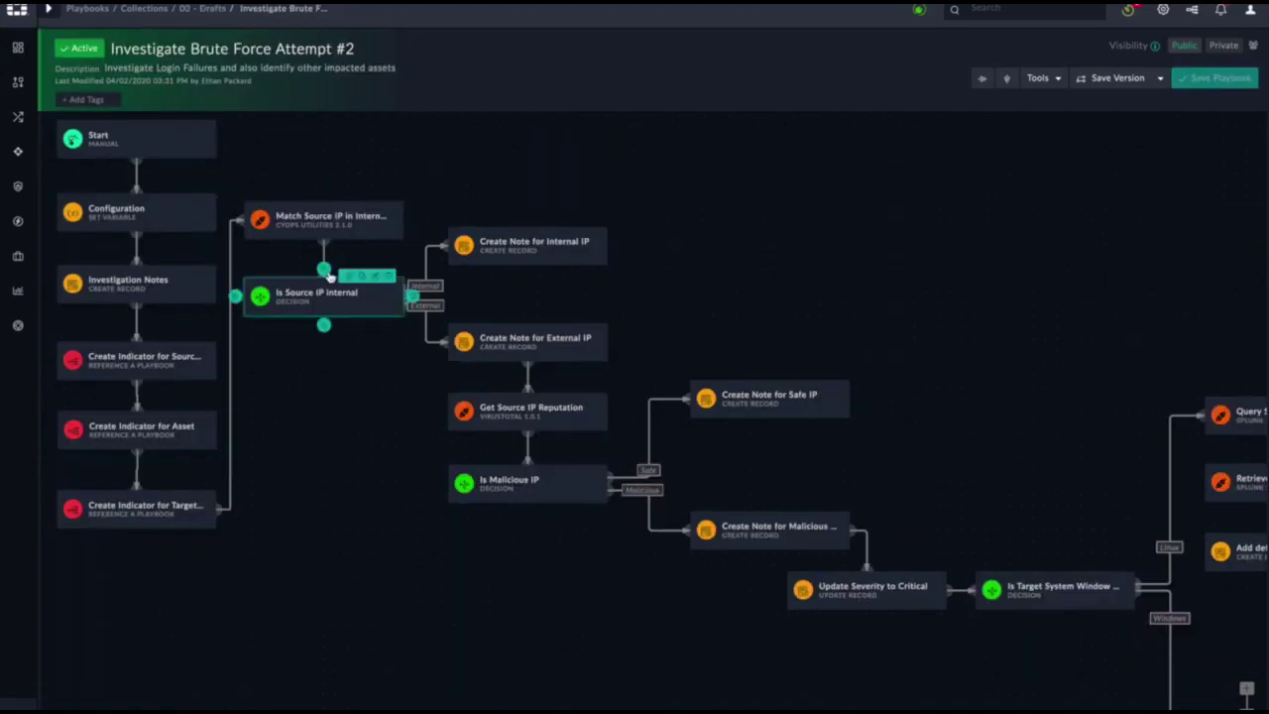
mouse_move(364, 222)
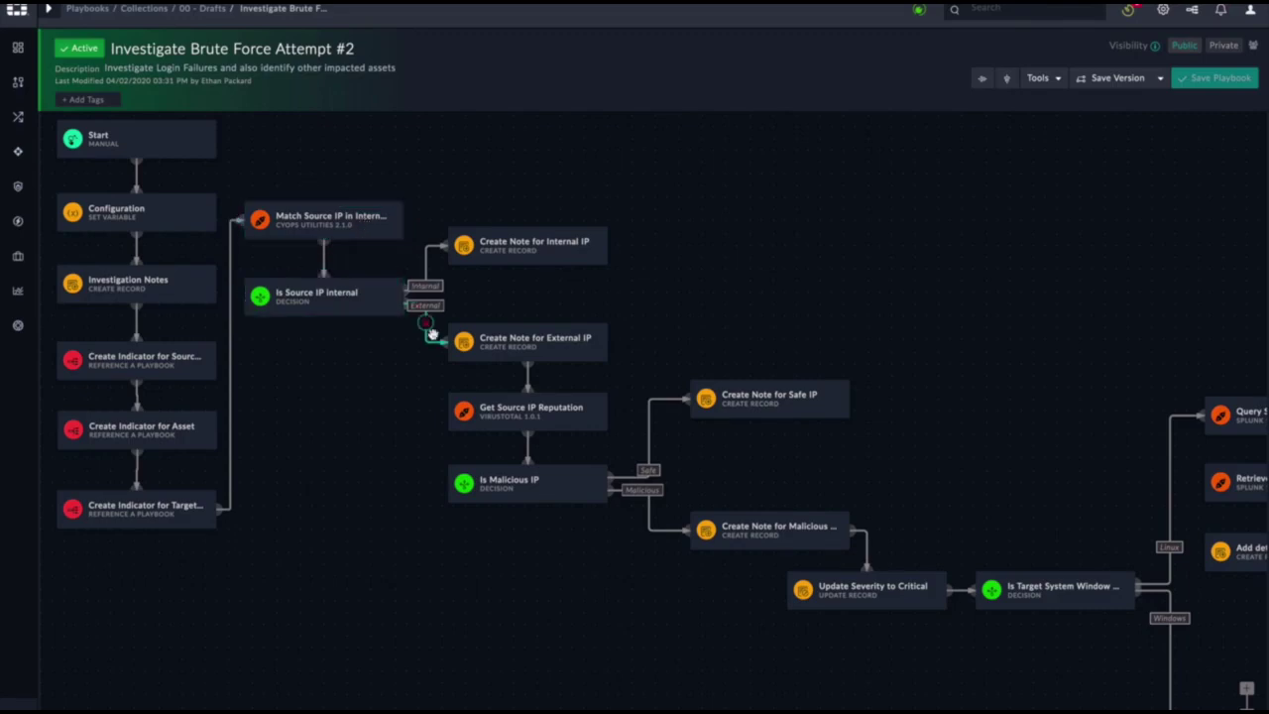
scroll(796, 222, down, 3)
scroll(810, 263, up, 3)
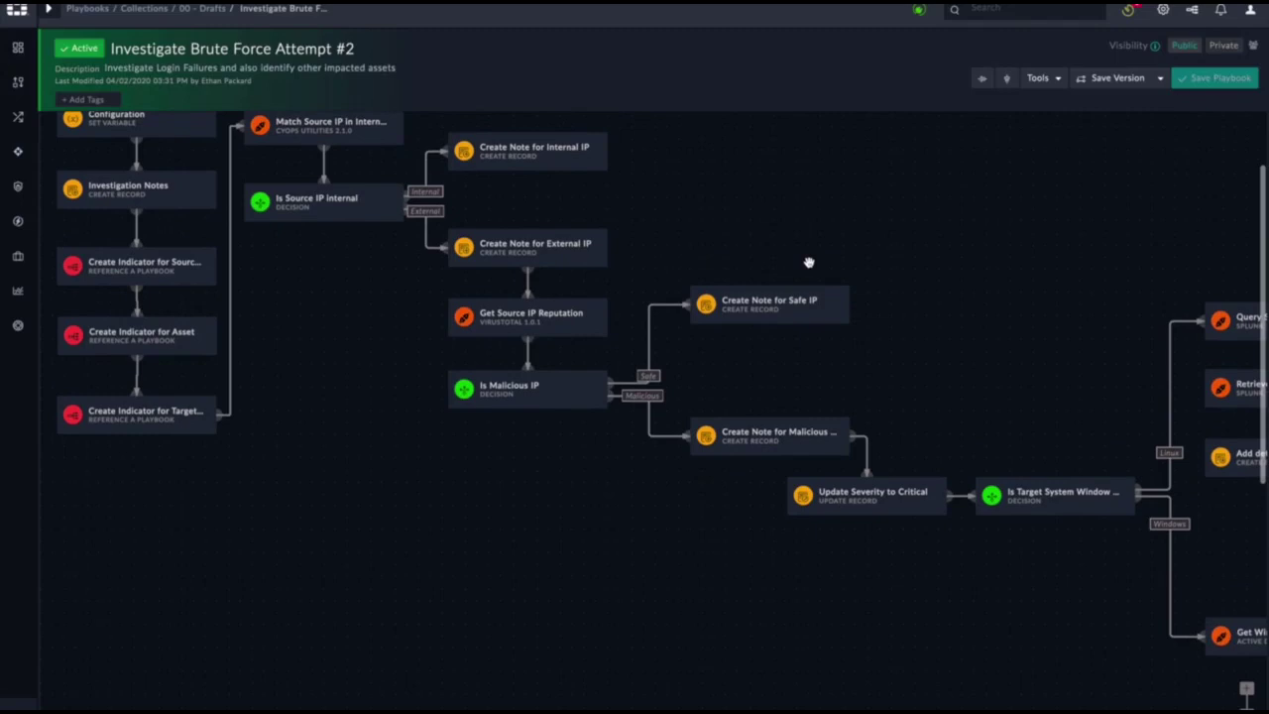
mouse_move(535, 480)
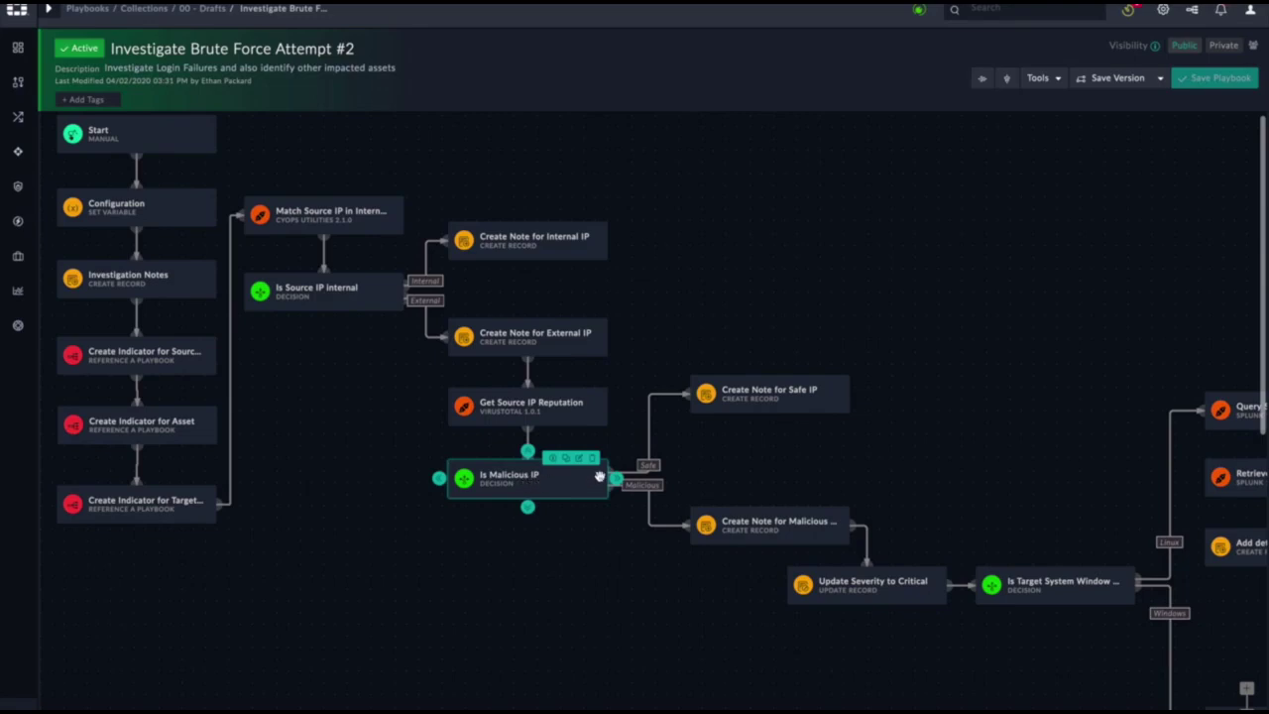
mouse_move(850, 385)
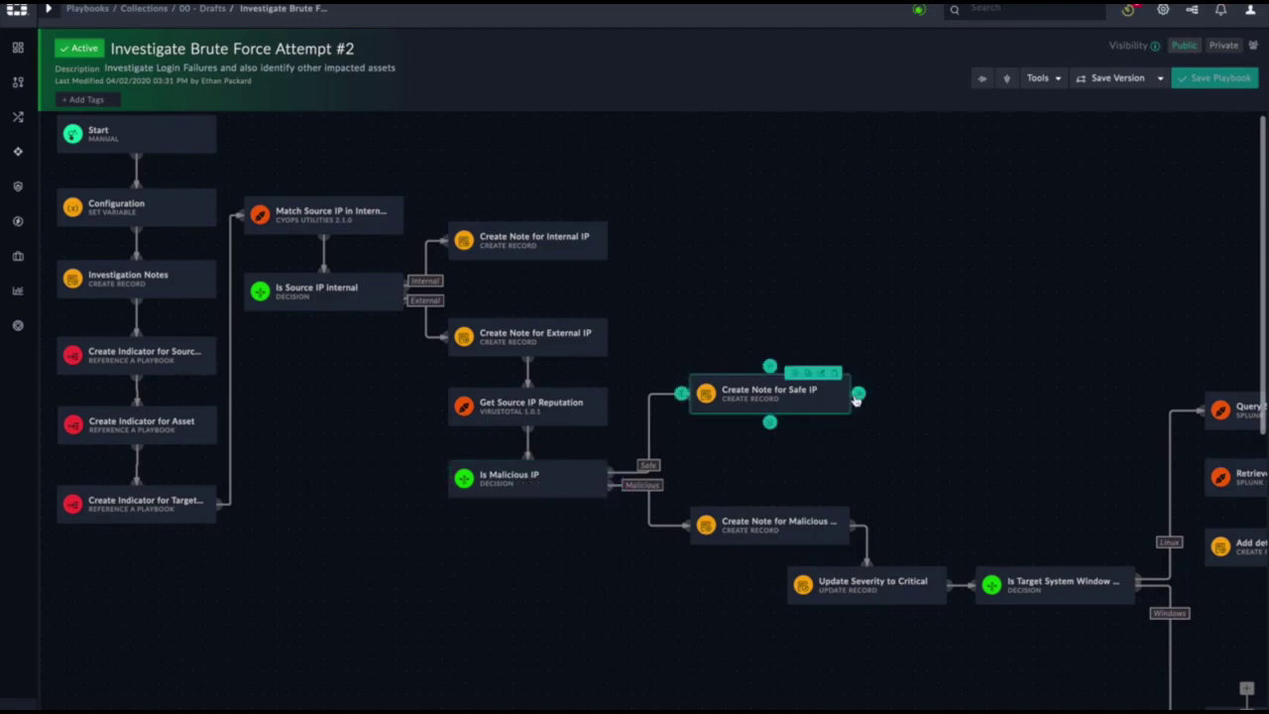
drag(857, 400, 962, 394)
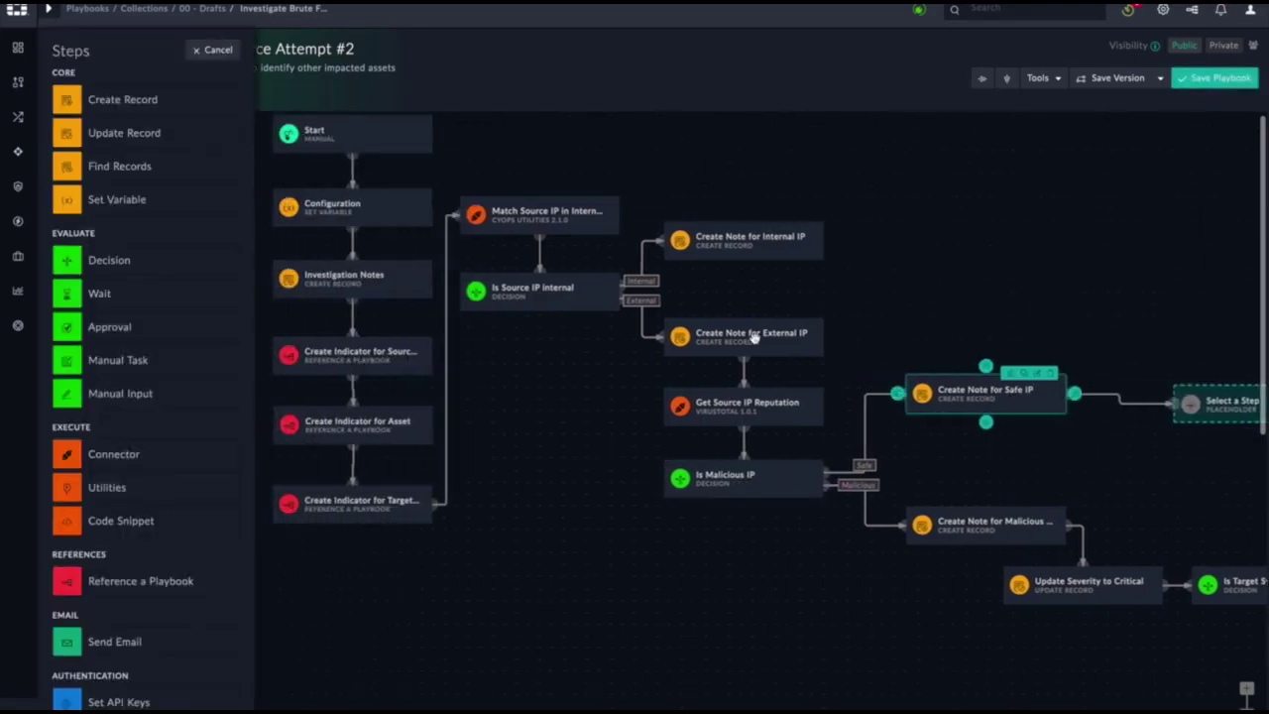
click(147, 132)
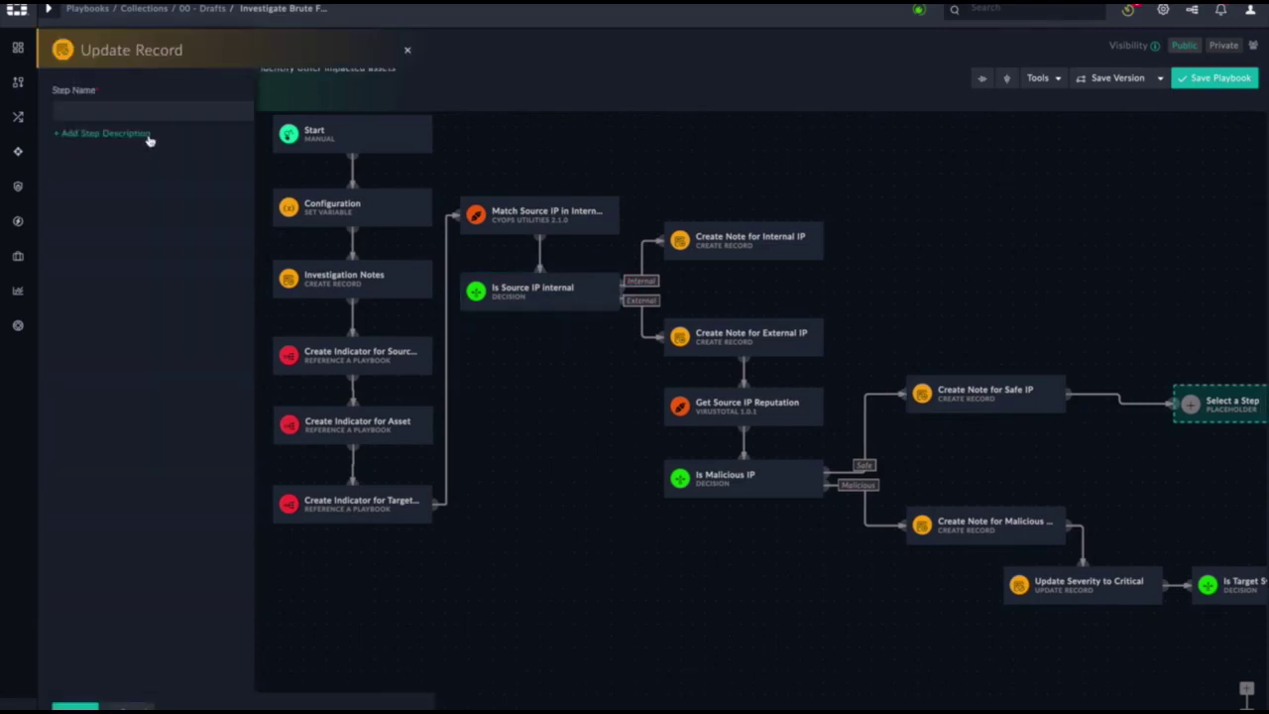
click(175, 186)
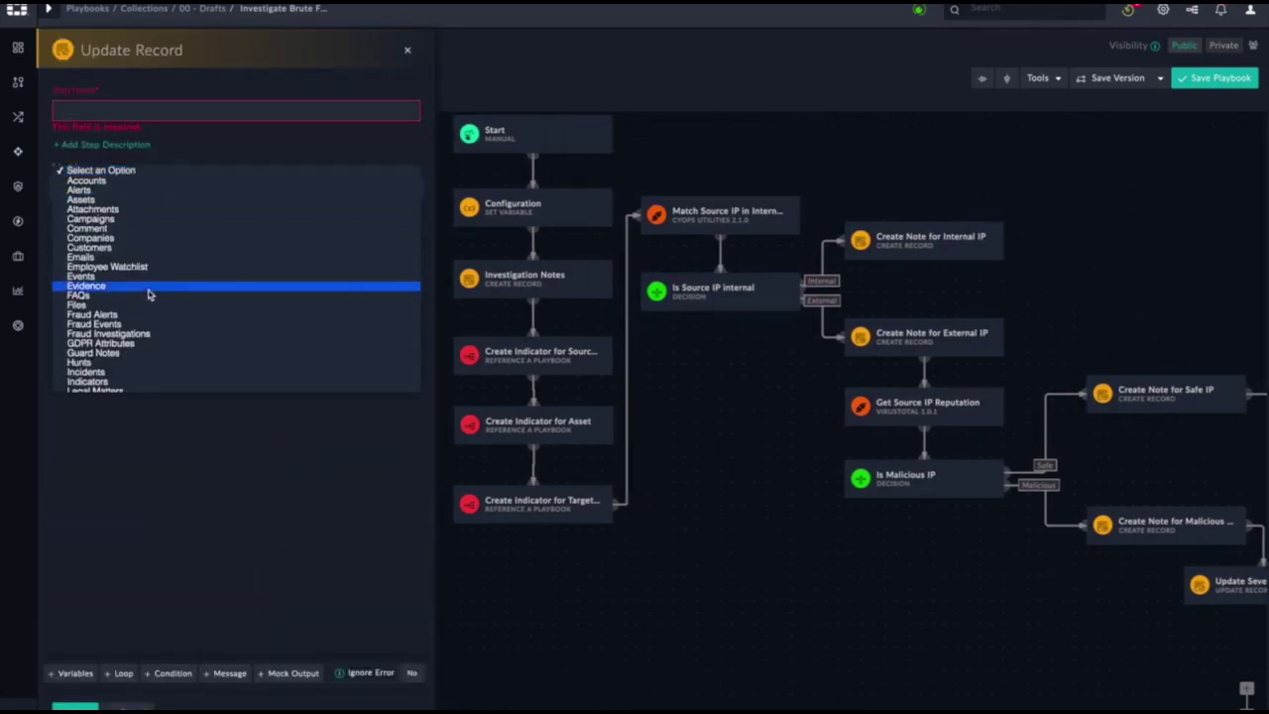
click(149, 196)
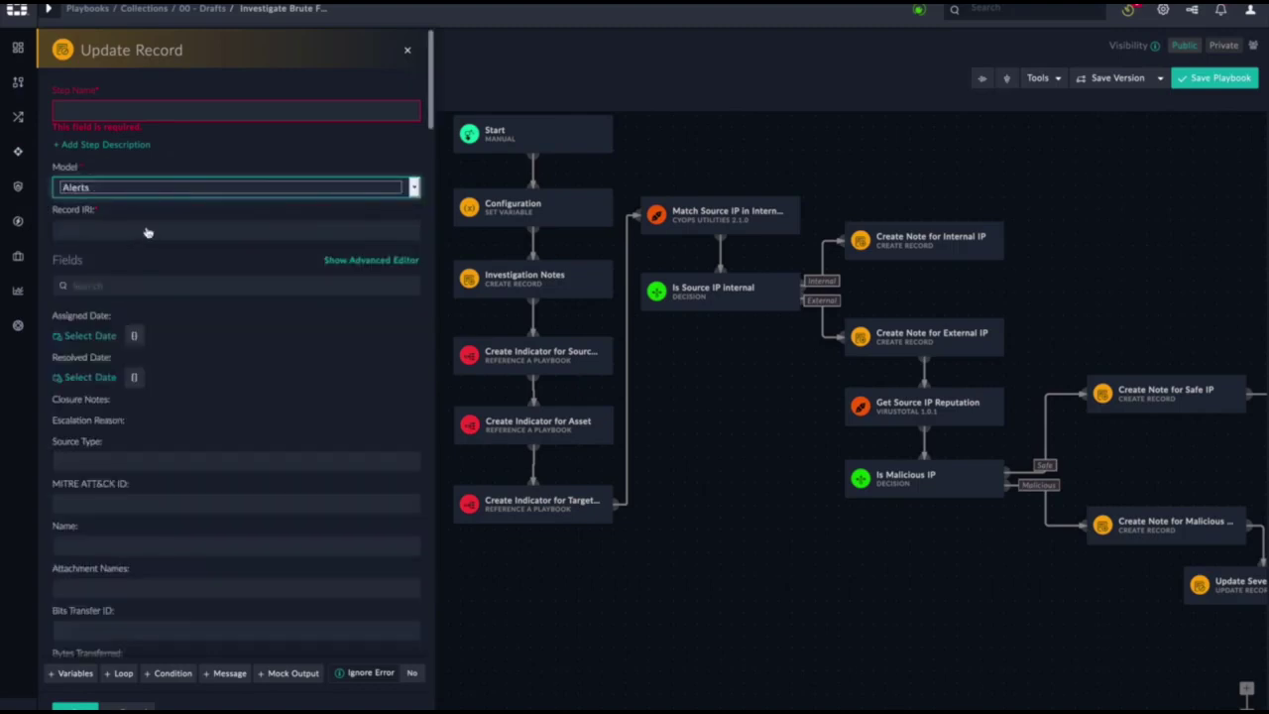
click(144, 236)
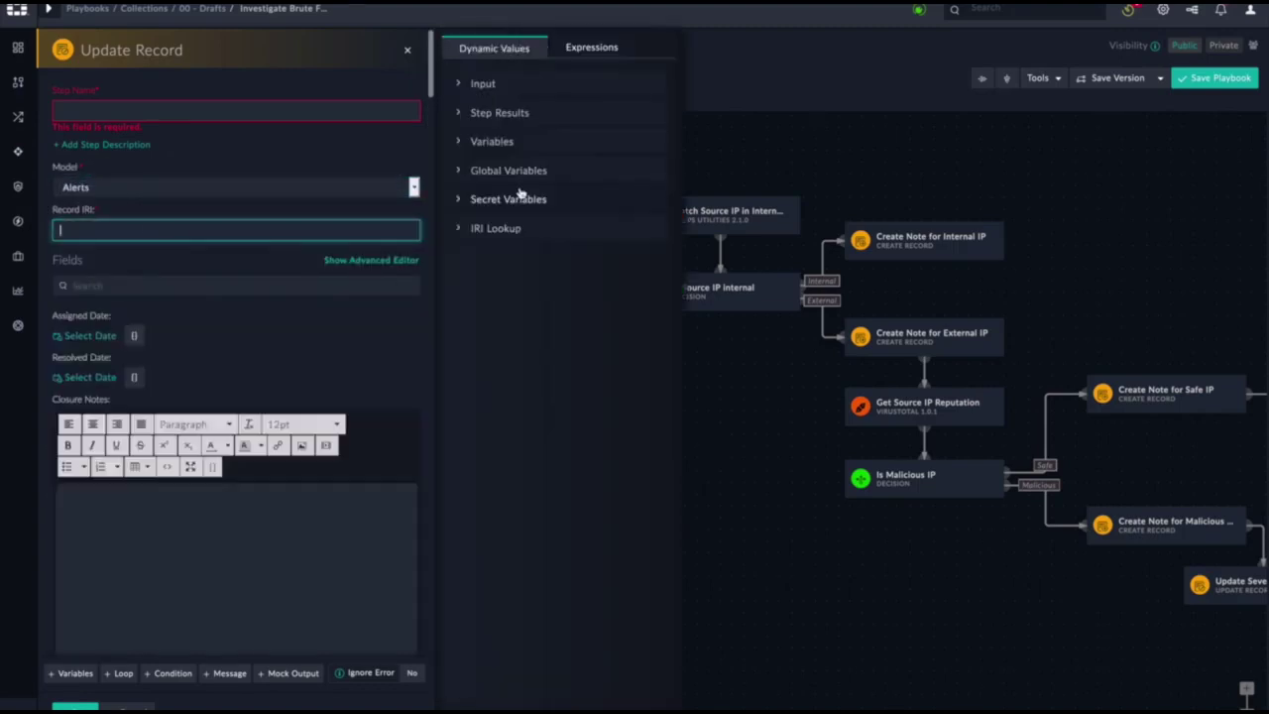
click(483, 83)
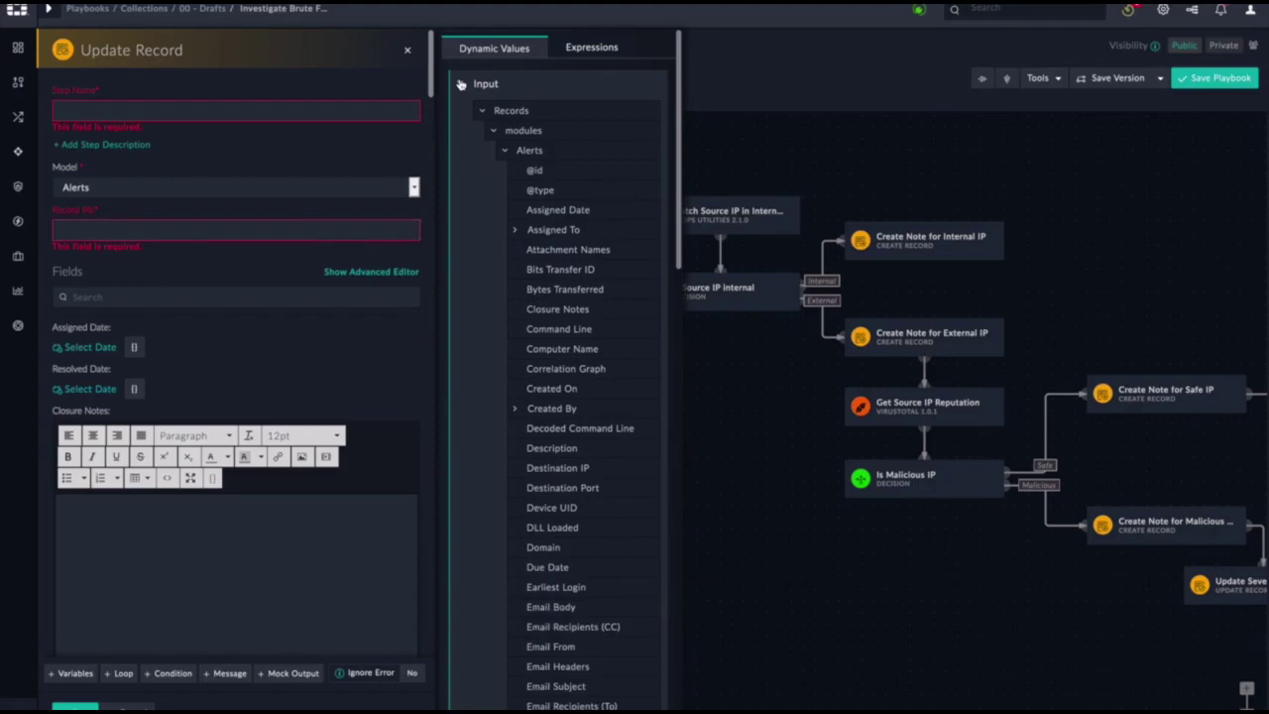
click(536, 171)
- Set the alert's Status field to Closed (False Positive)
scroll(237, 272, down, 1)
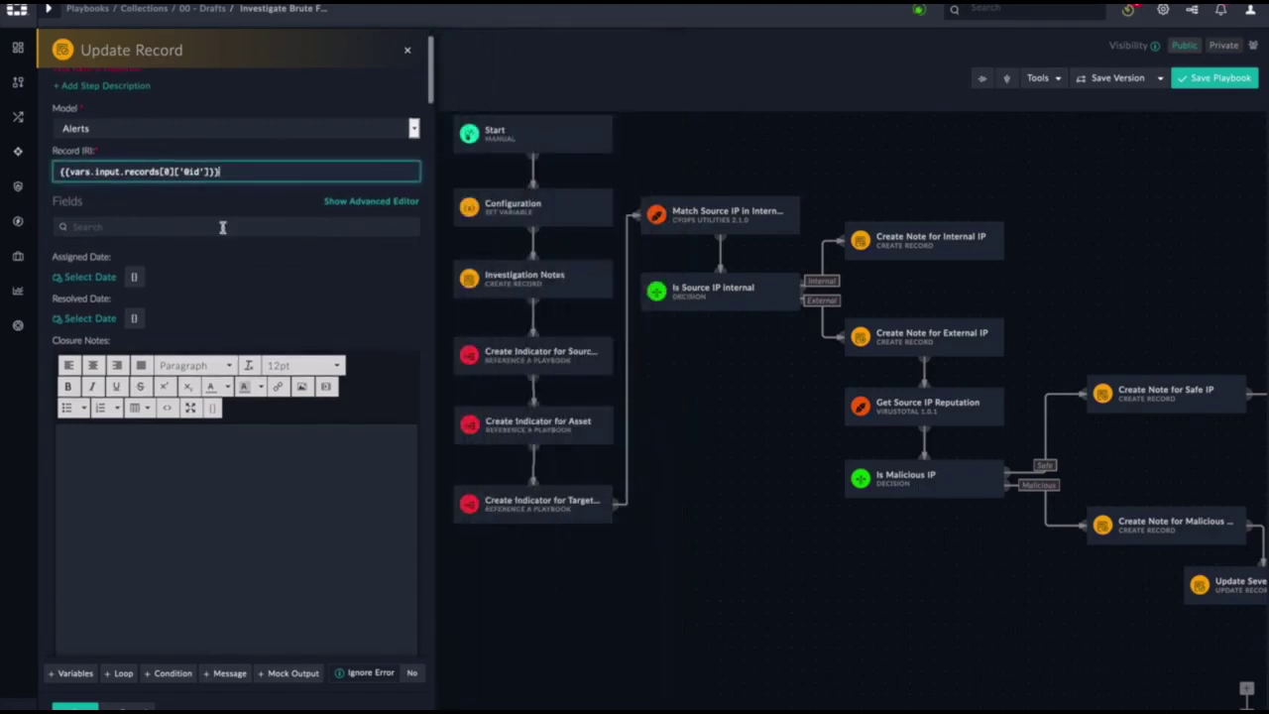
click(222, 227)
text(stat)
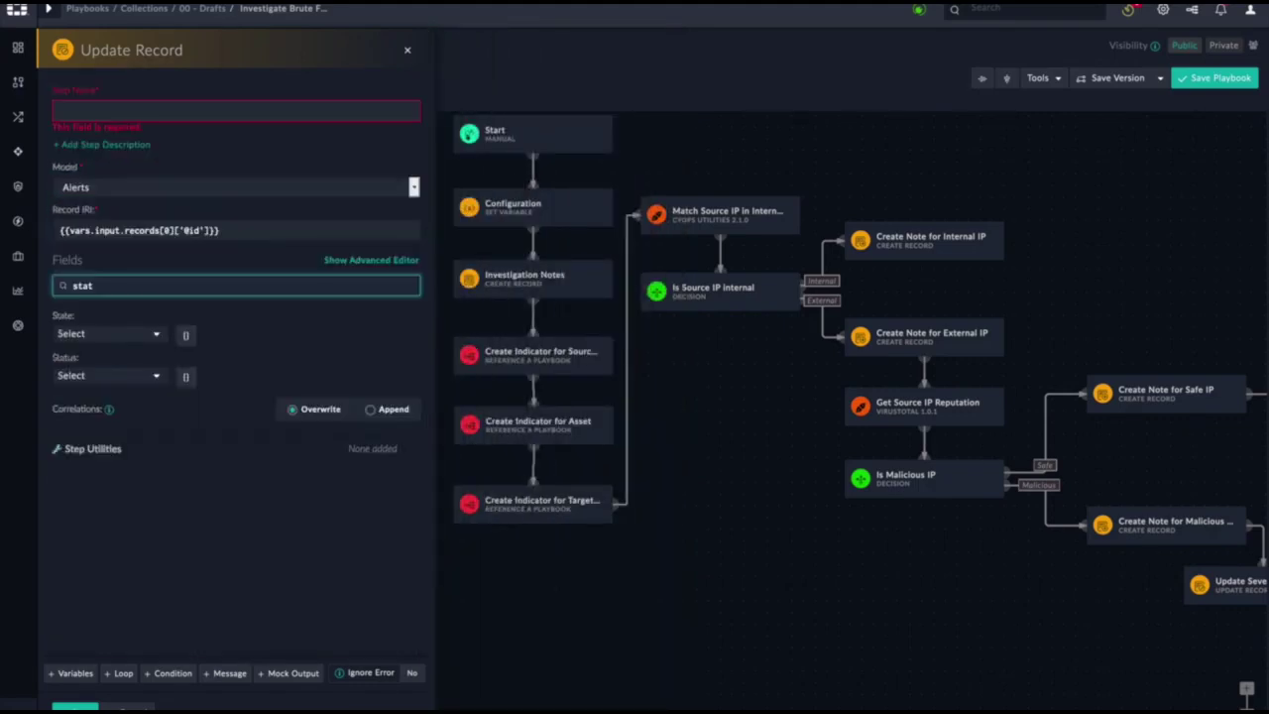
click(87, 374)
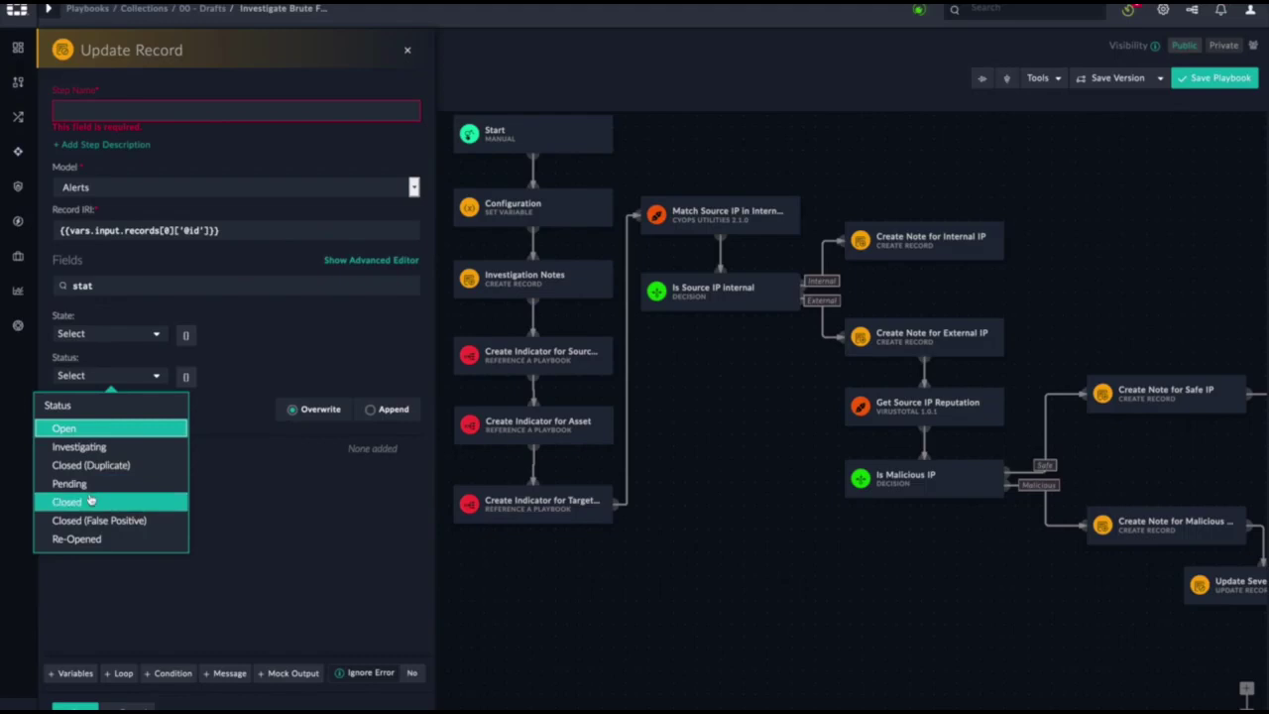
click(87, 521)
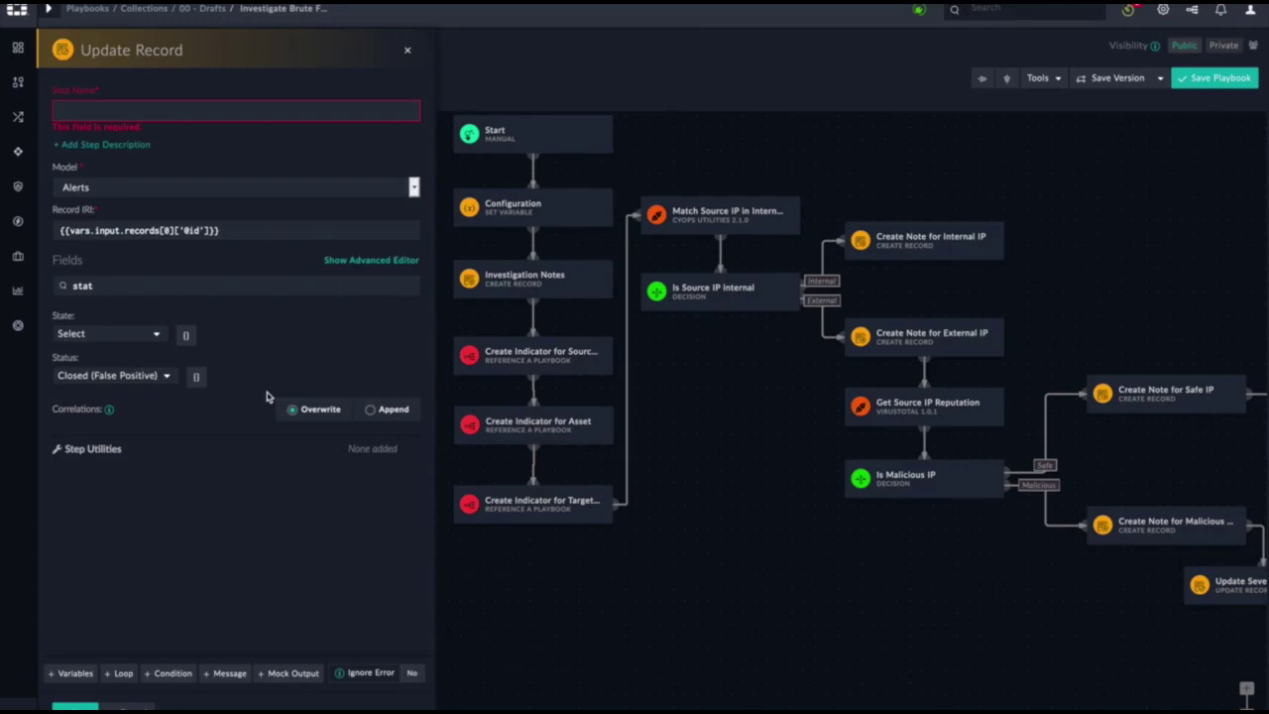
click(173, 285)
key(BackSpace)
key(BackSpace)
key(BackSpace)
key(BackSpace)
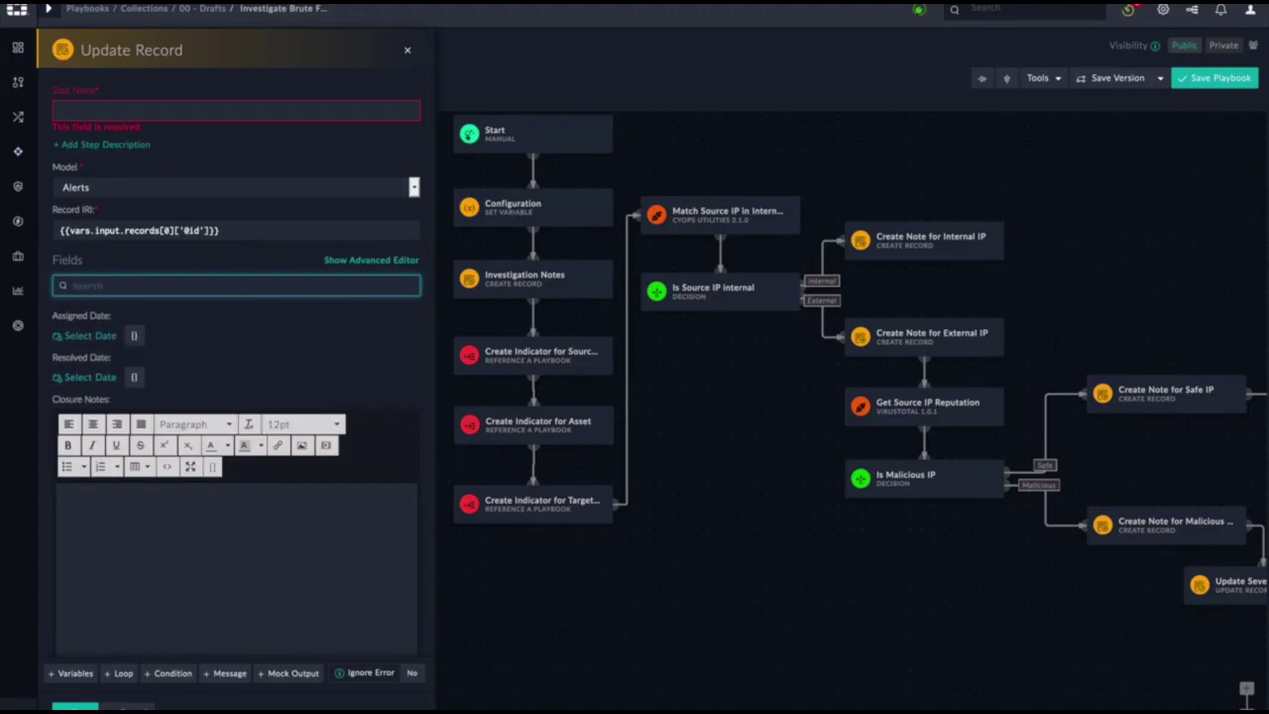
- Set the alert's Severity field to Minimal
text(sev)
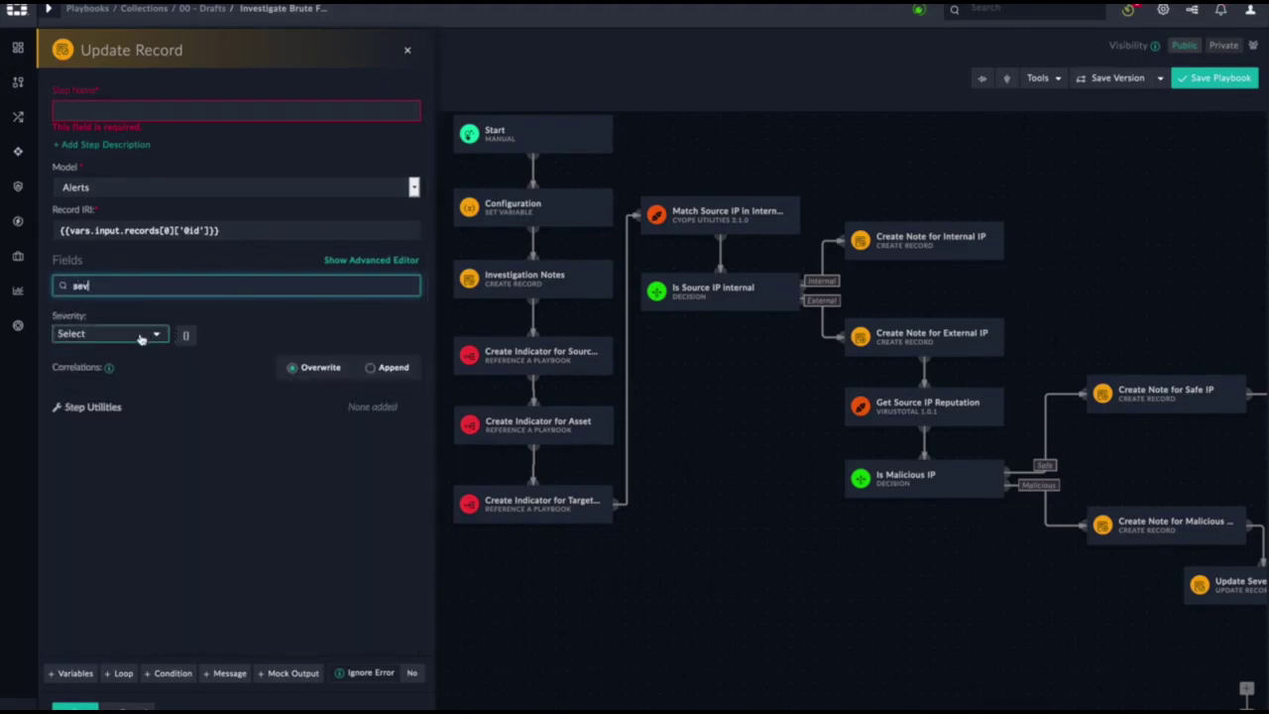
click(139, 335)
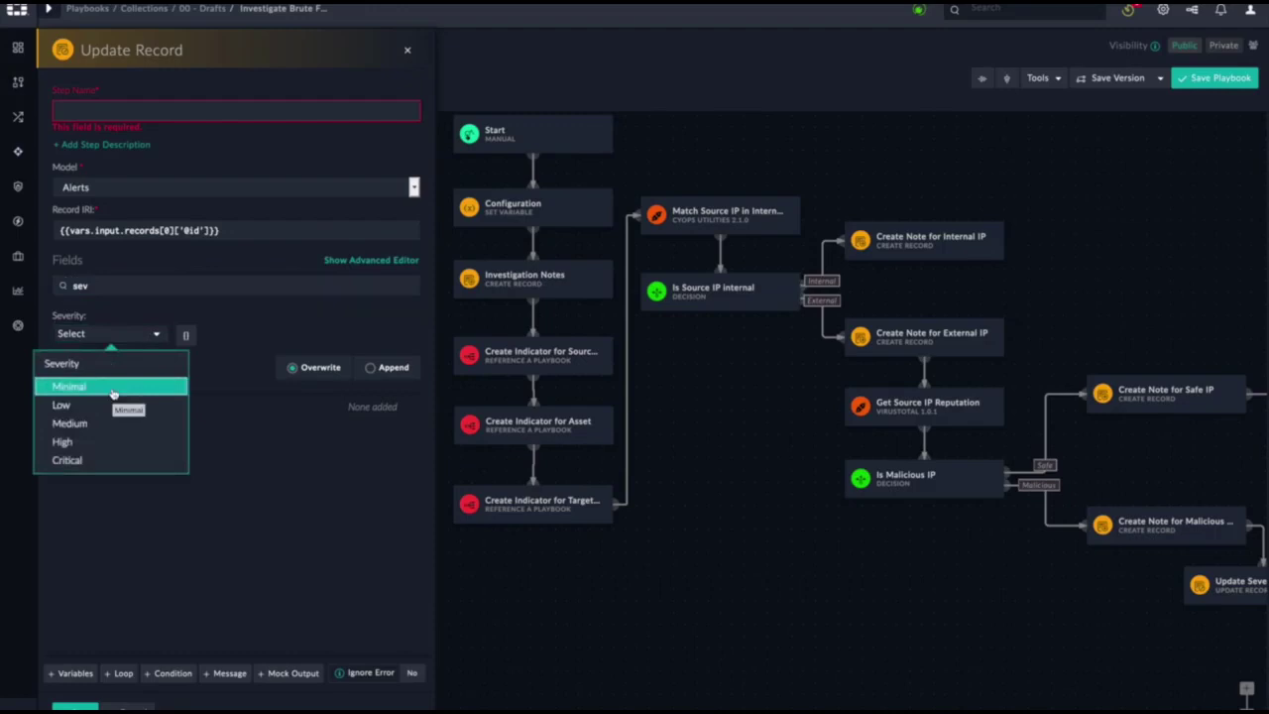
click(112, 390)
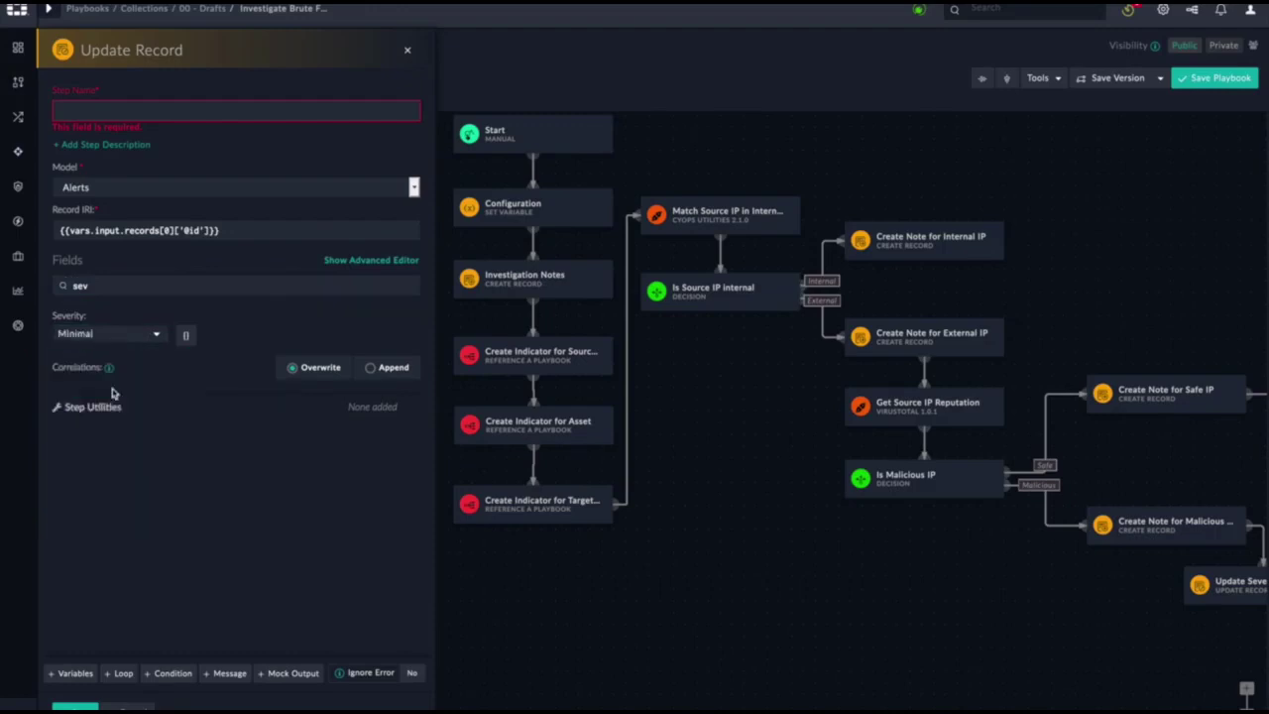
click(164, 283)
key(BackSpace)
key(BackSpace)
key(BackSpace)
- Fill in Closure Notes saying the IP is external but safe, based on SOPs
text(cl)
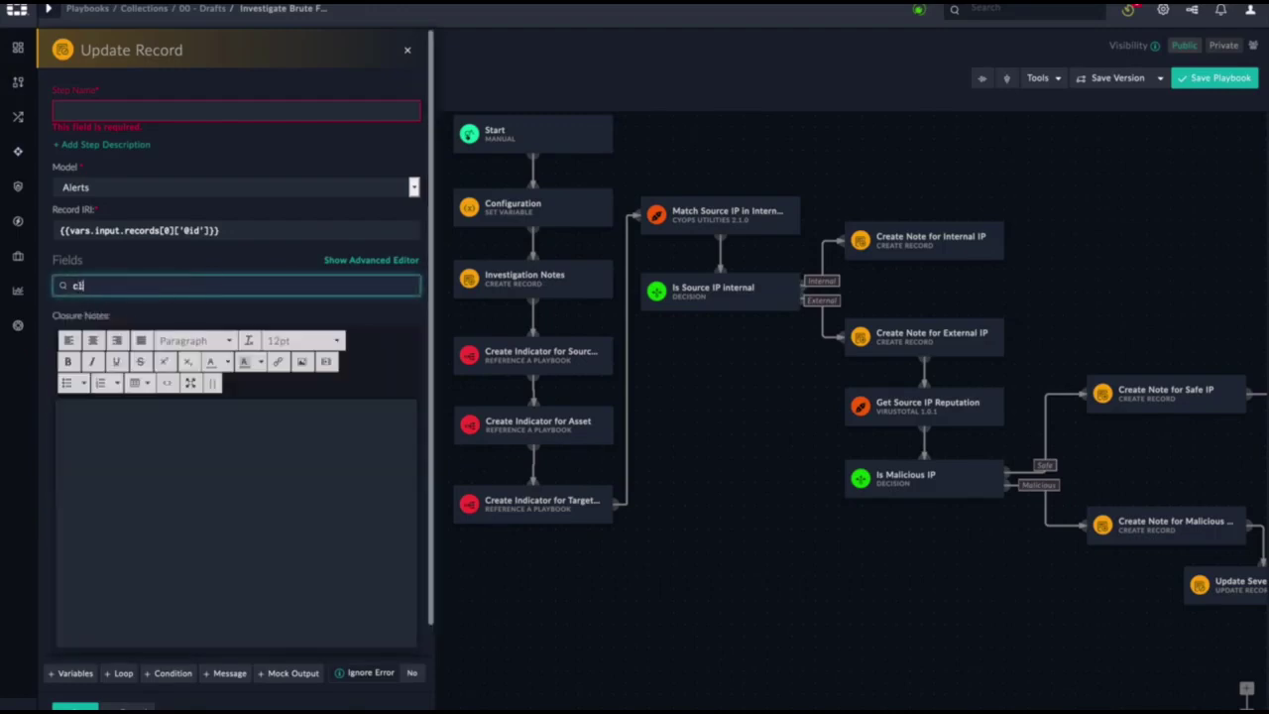
text(osu)
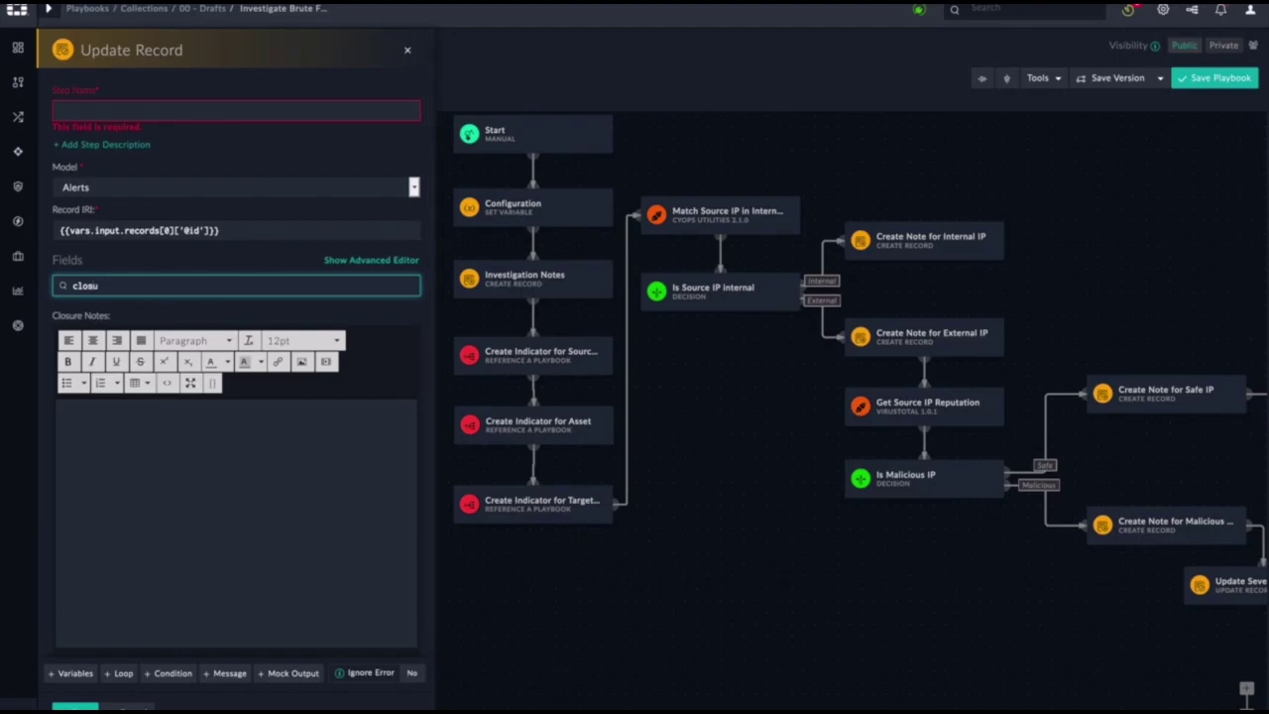
click(152, 459)
text(c)
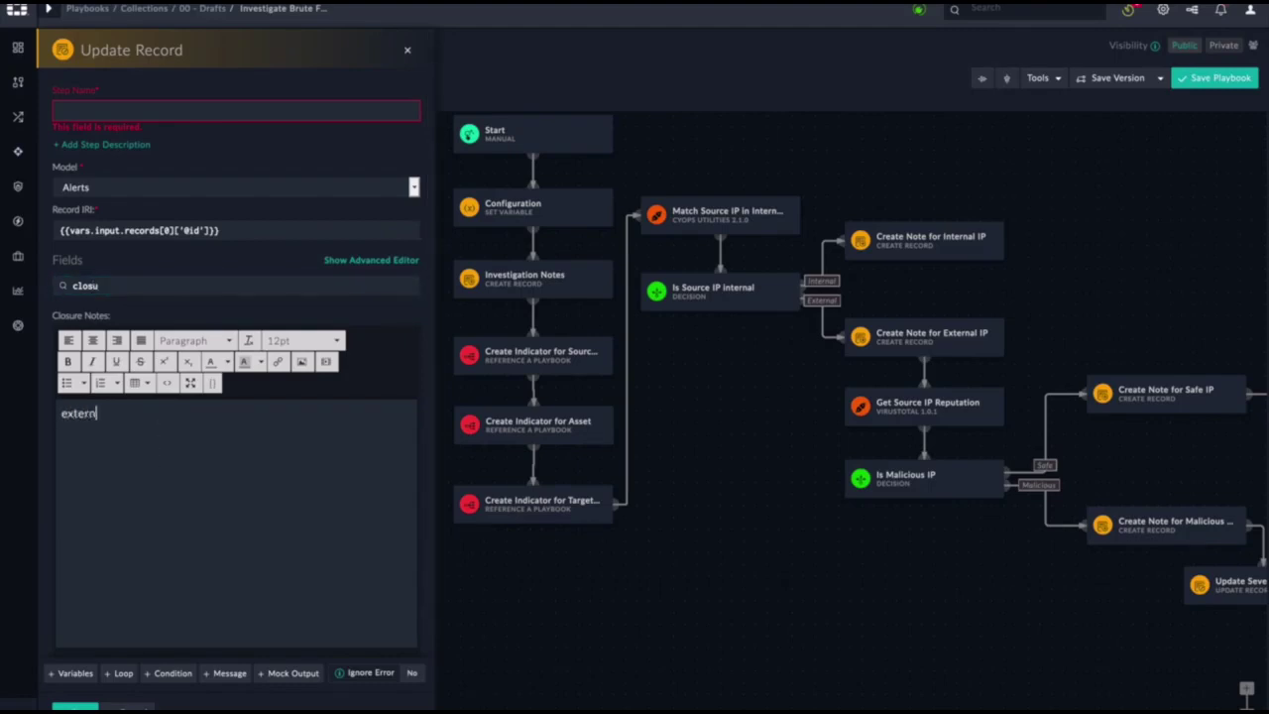
text(xternal but saf)
text(ed based o)
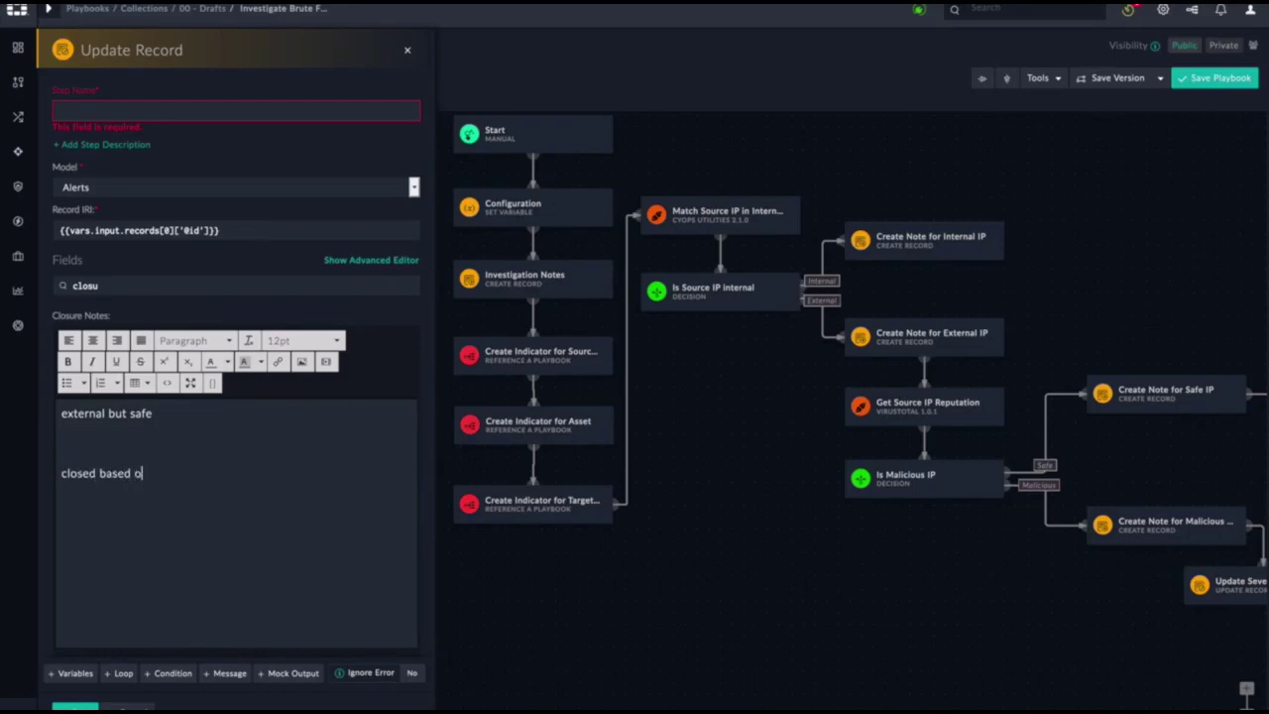
text(n SOP's)
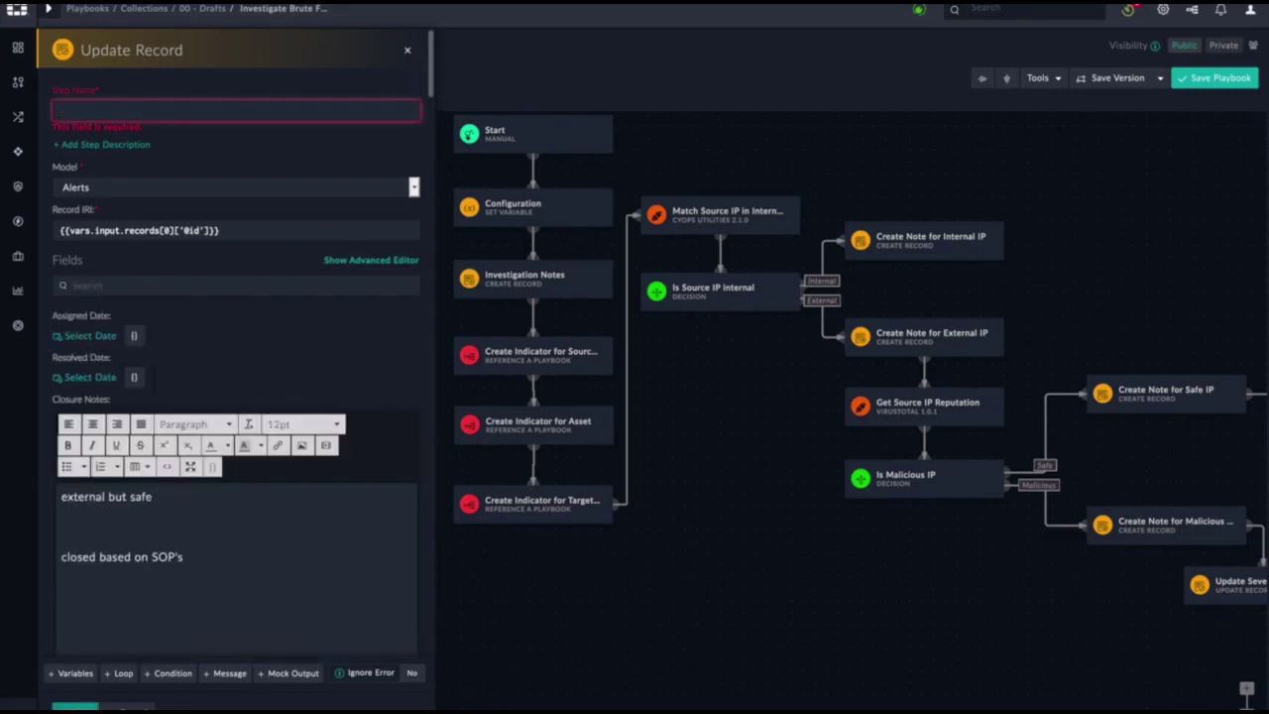
- Name the step 'close false positive' and save it into the playbook
click(251, 113)
text(close false positive)
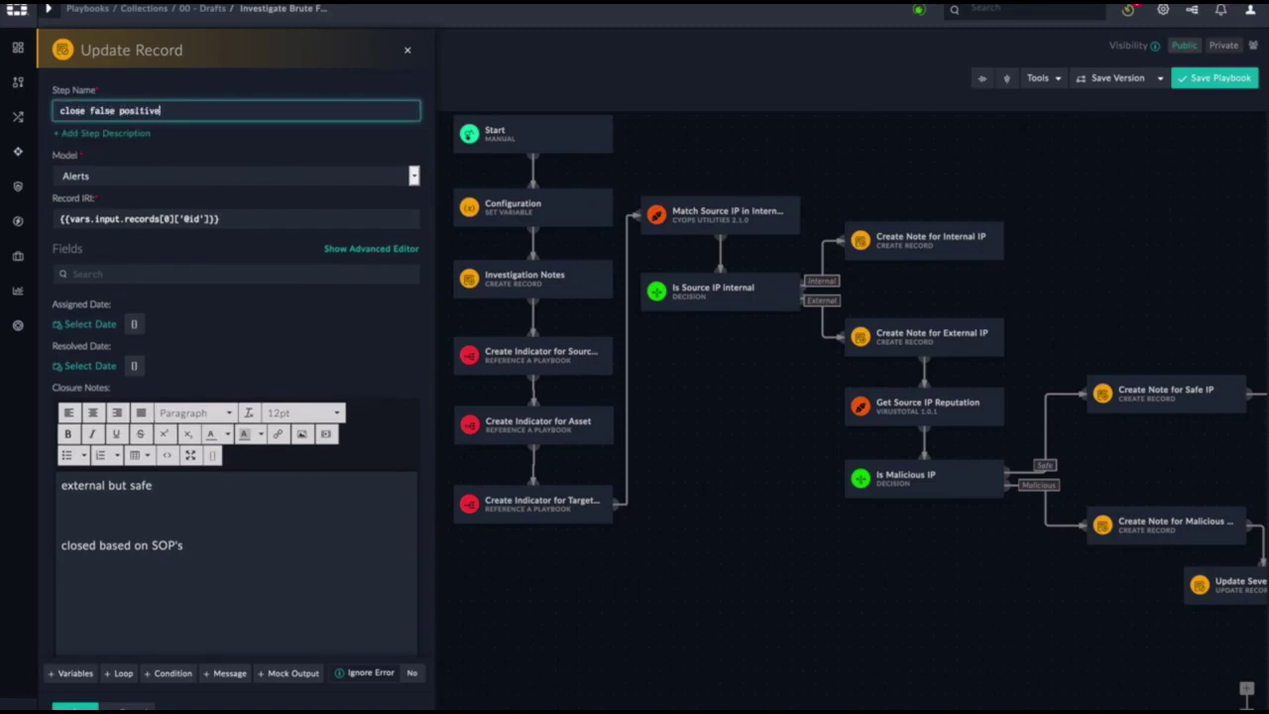
click(76, 706)
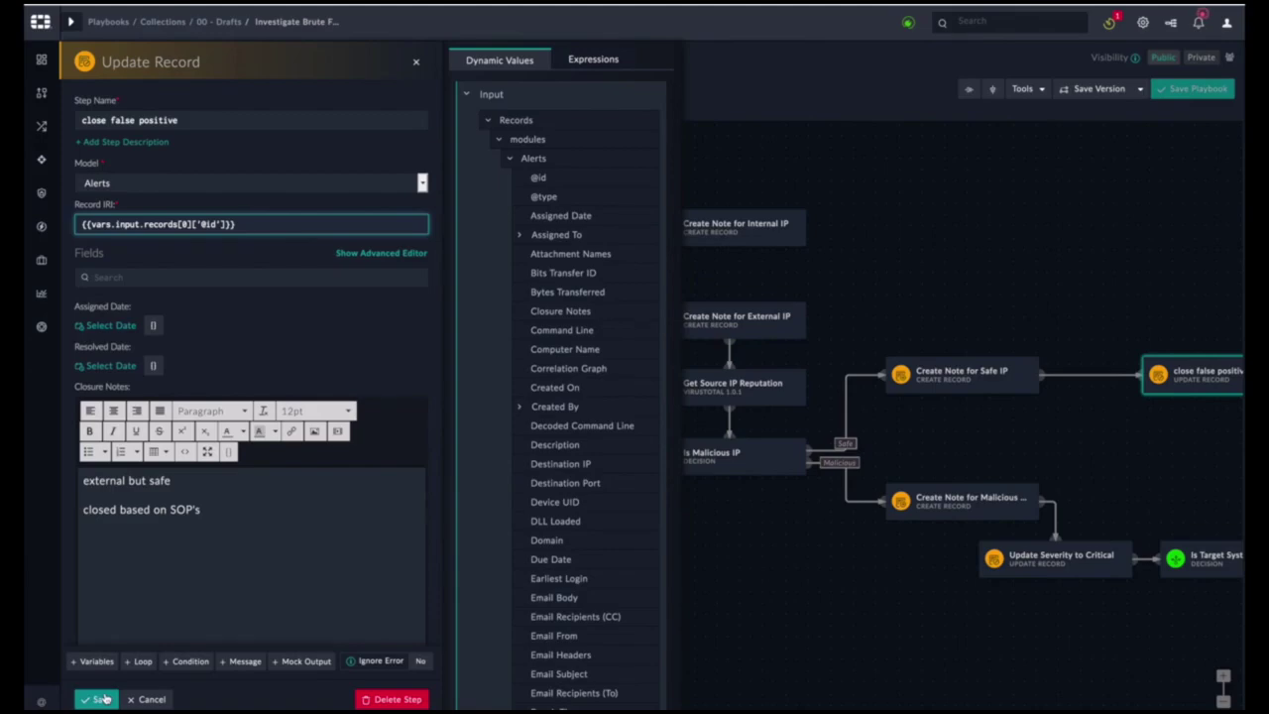
- Refresh the Alerts list, open Alert-81 and run Investigate Brute Force on it
click(102, 698)
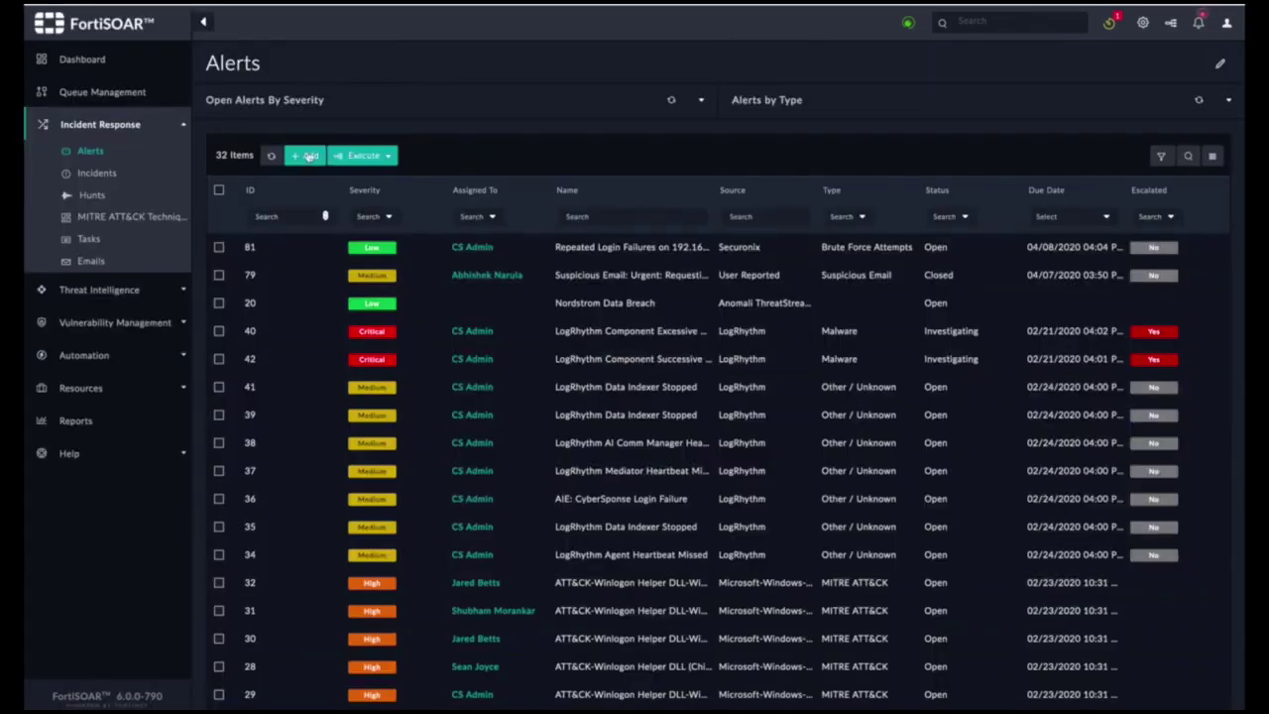
click(369, 159)
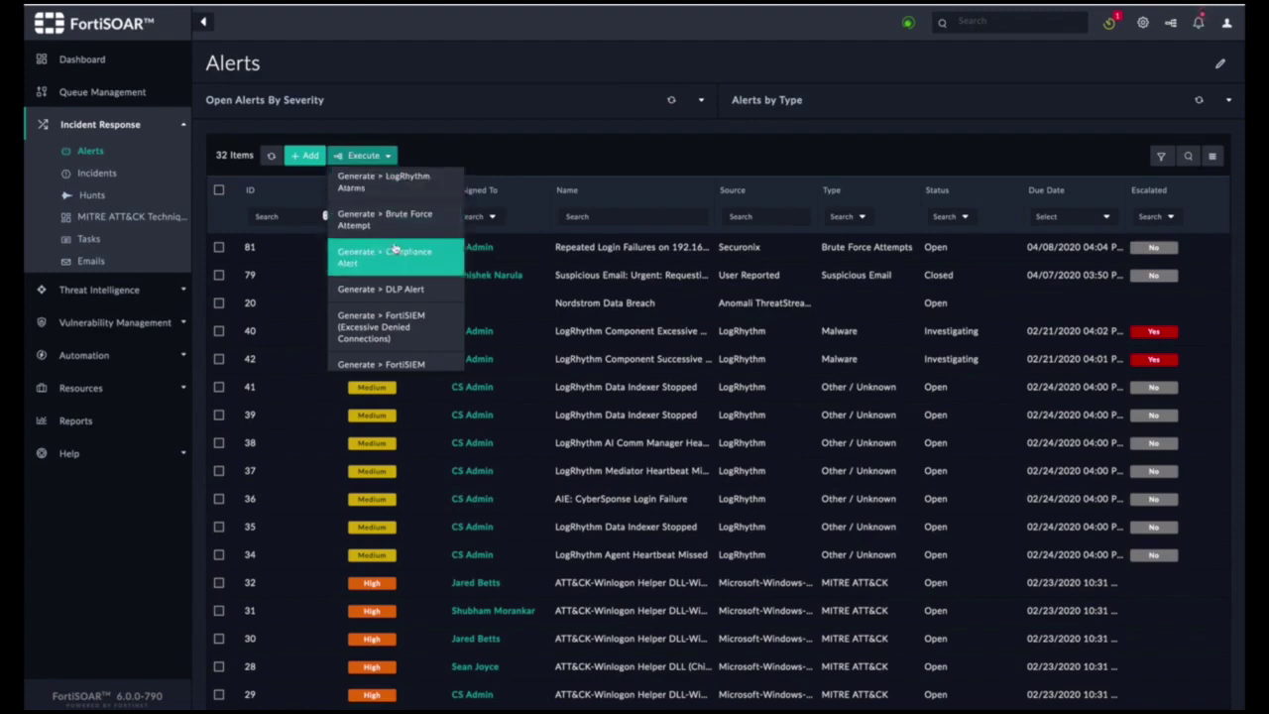
click(533, 167)
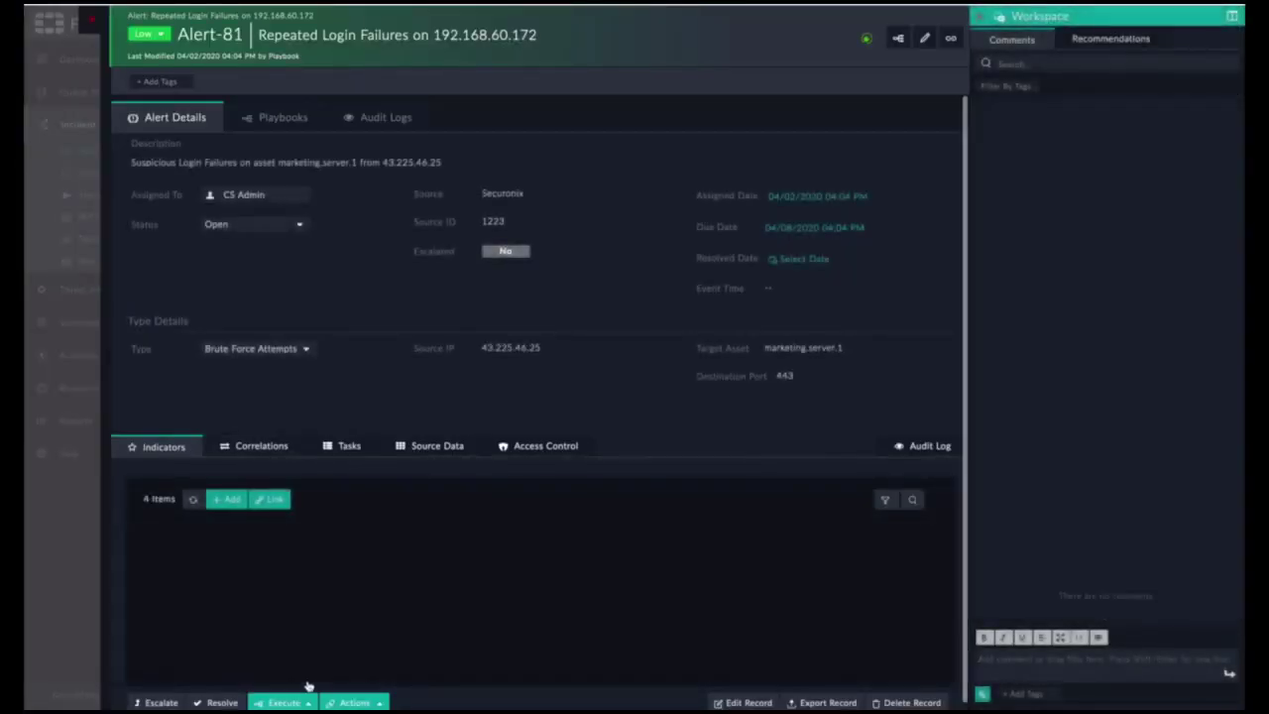
click(305, 694)
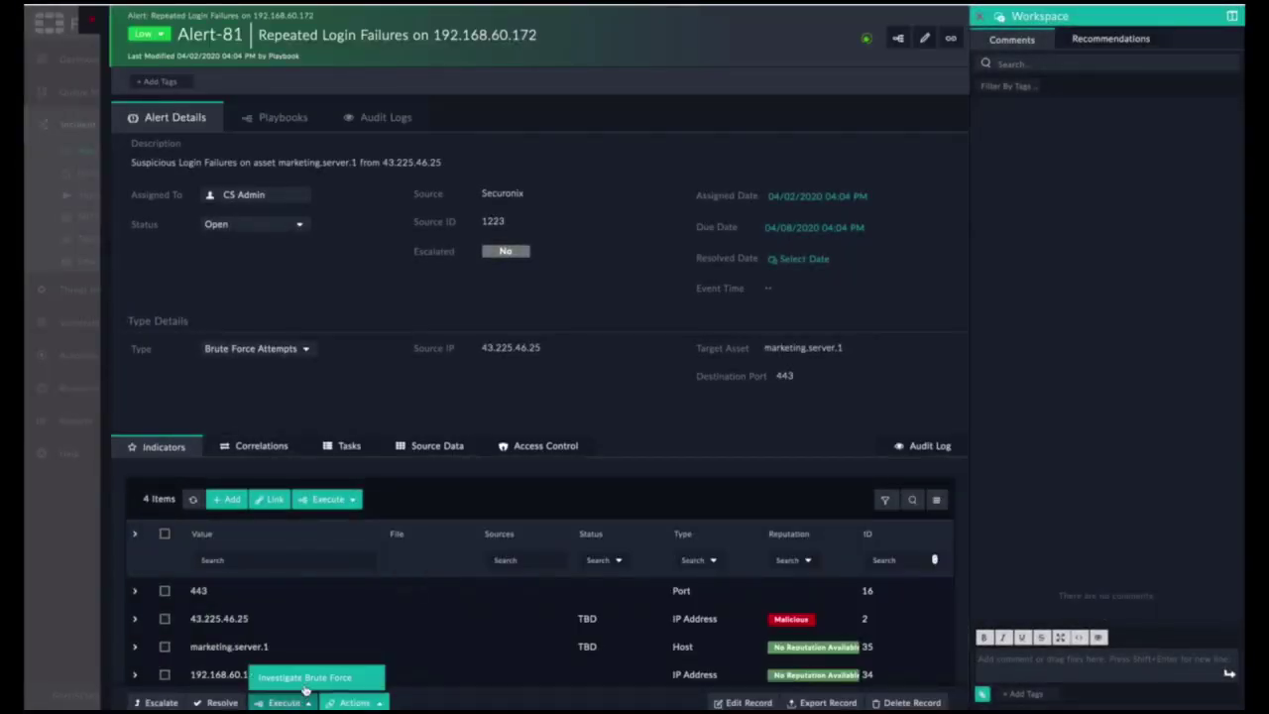
click(308, 680)
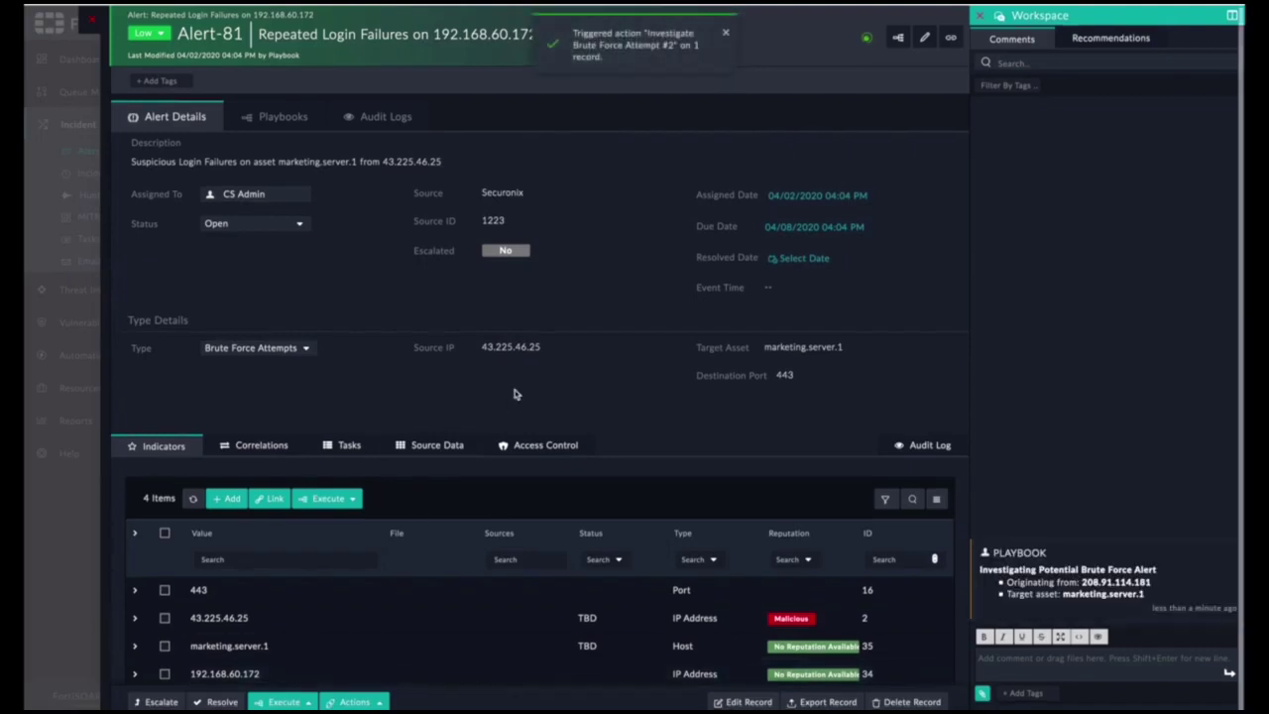